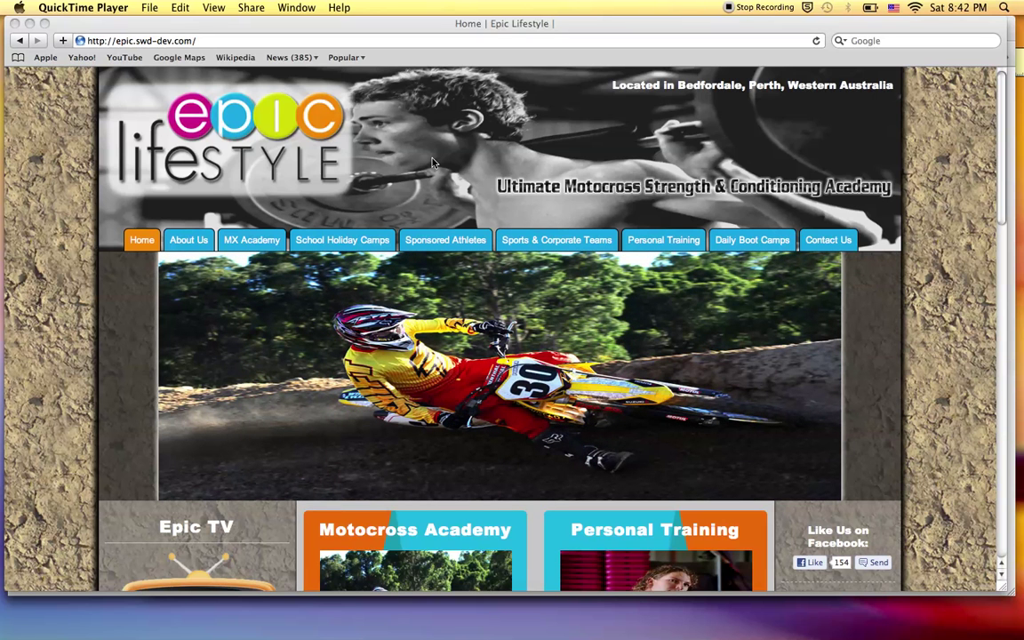
# Bring Safari's Epic Lifestyle home page forward, then switch to Chrome's MODX manager login.
pyautogui.click(433, 161)
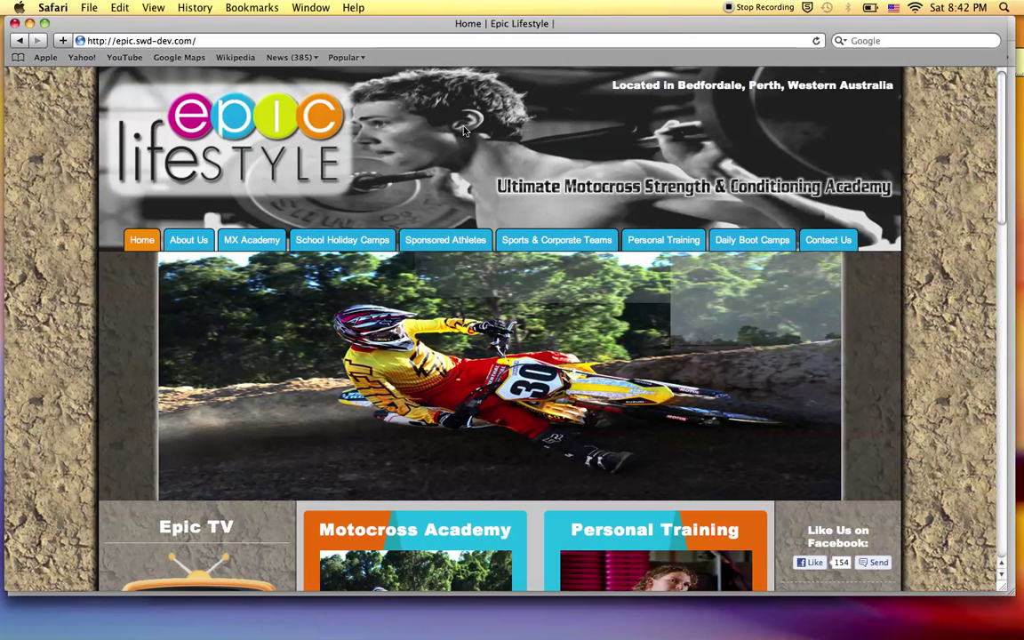
pyautogui.press('super+Tab')
pyautogui.press('super+Tab')
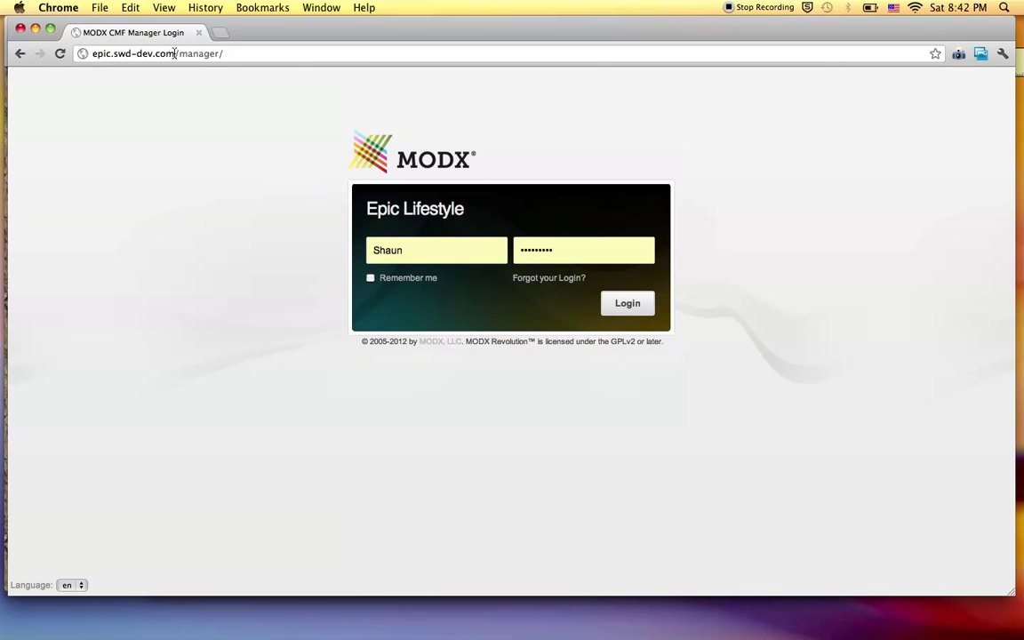
# Log in, open Components > Gallery, expand the Epic album, then return to Safari.
pyautogui.click(621, 306)
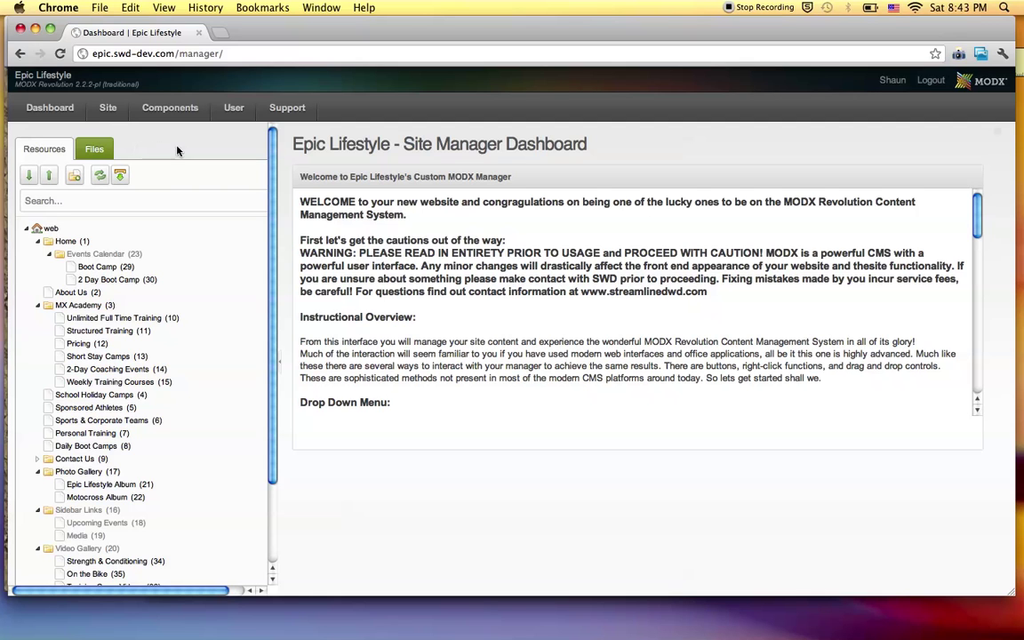
pyautogui.moveTo(174, 111)
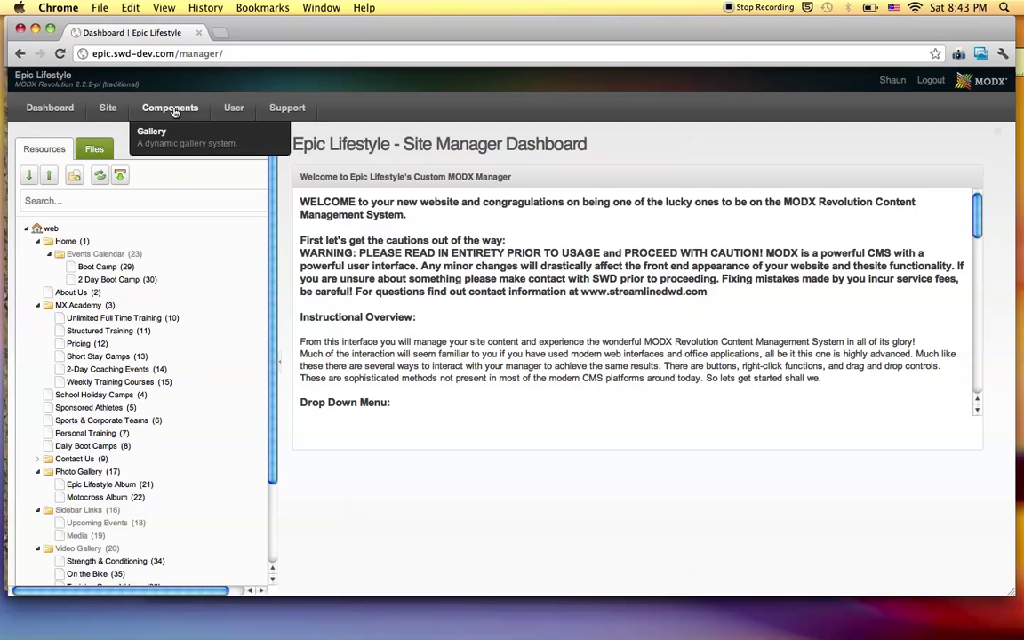
pyautogui.click(200, 155)
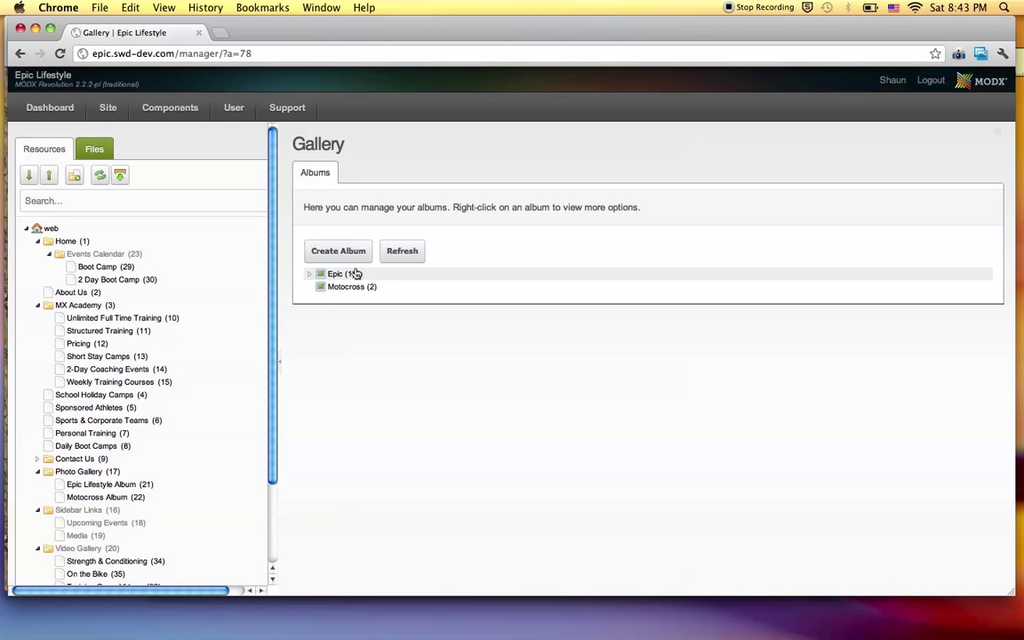
pyautogui.click(310, 275)
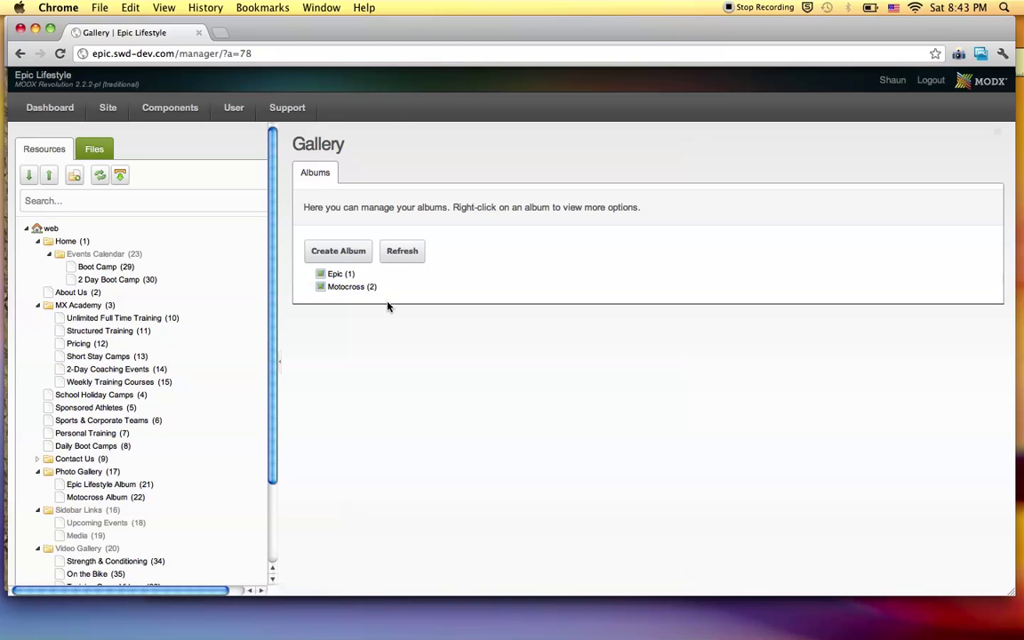
pyautogui.press('super+Tab')
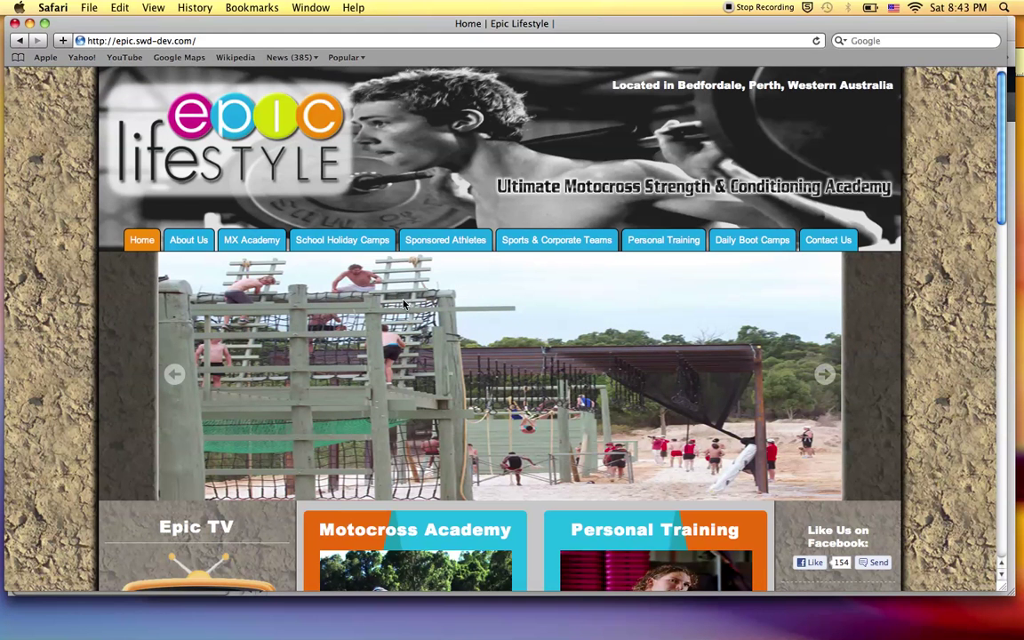
# Go from the home page to the site's photo gallery and open the Epic Lifestyle Album.
pyautogui.scroll(-5, 400, 305)
pyautogui.scroll(-10, 403, 304)
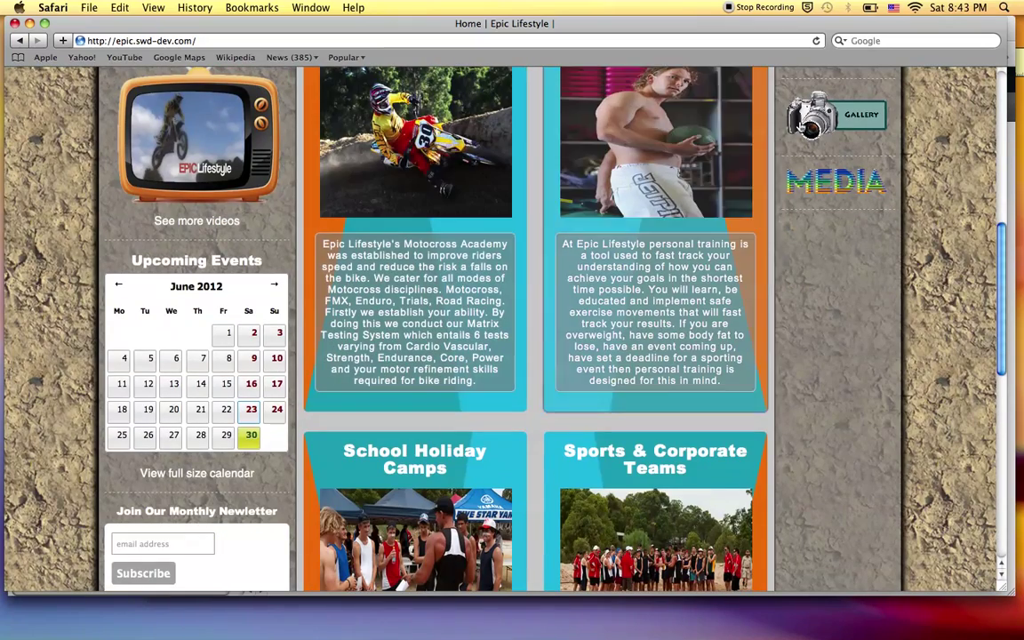
pyautogui.click(802, 132)
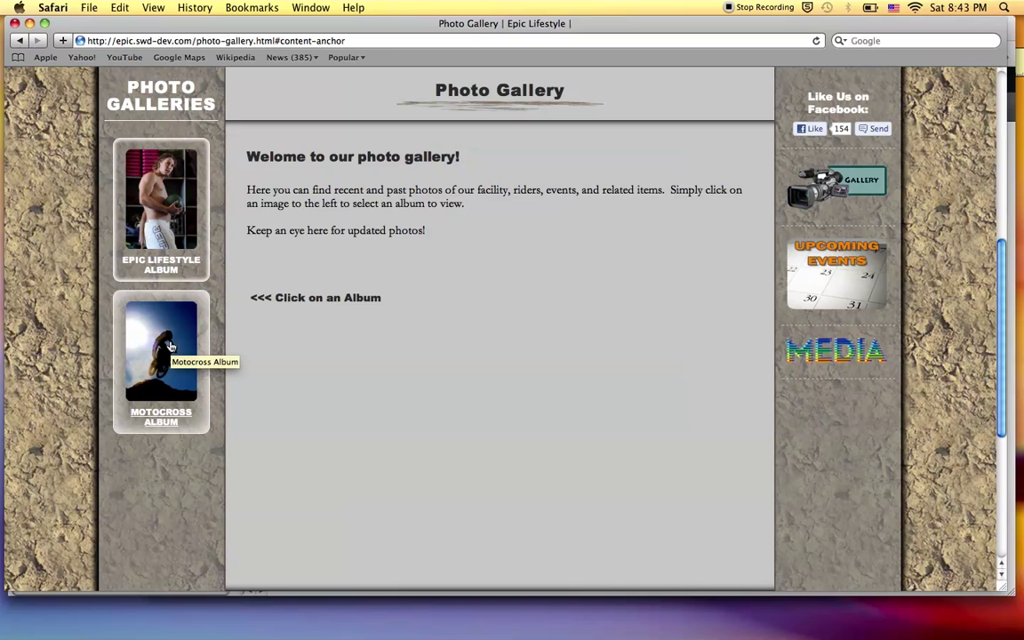
pyautogui.scroll(-3, 277, 392)
pyautogui.scroll(5, 276, 392)
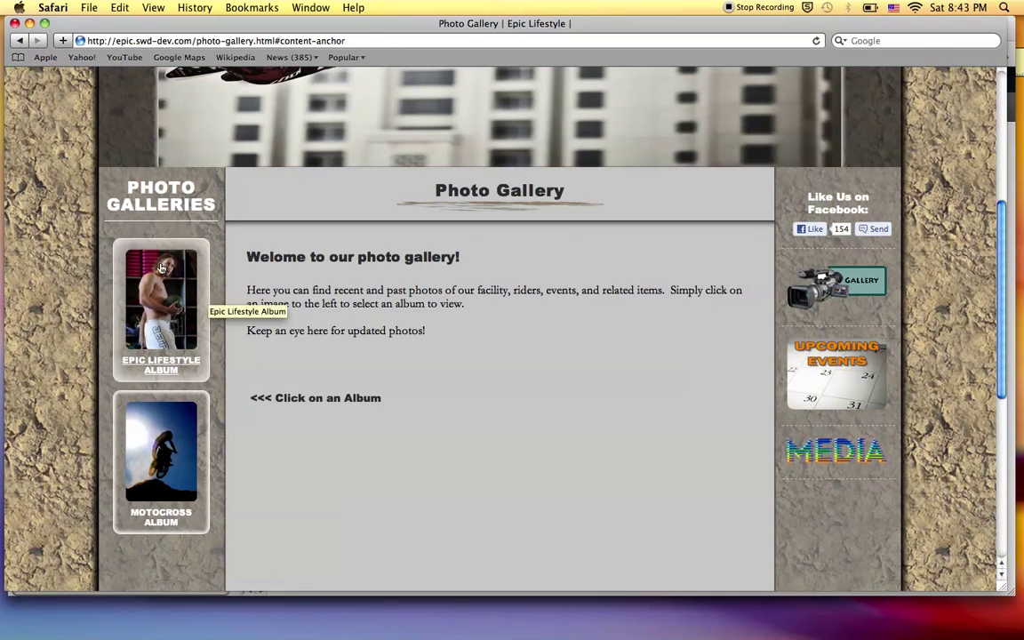
pyautogui.click(185, 298)
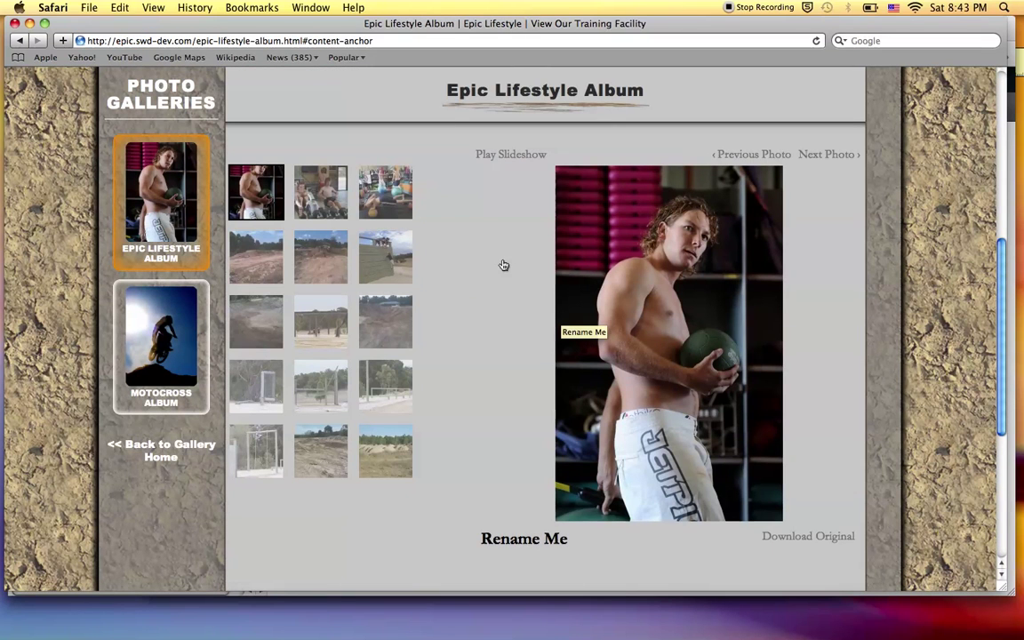
# Play and pause the slideshow, then view the IMG_0397, IMG_1108 and P1020671.JPG photos.
pyautogui.scroll(-1, 473, 216)
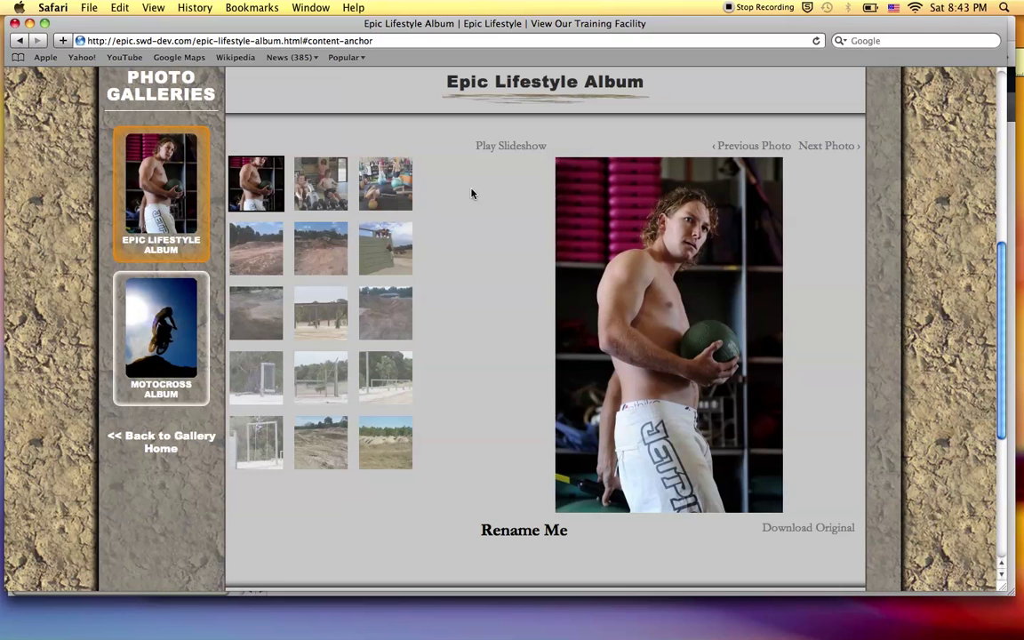
pyautogui.click(497, 152)
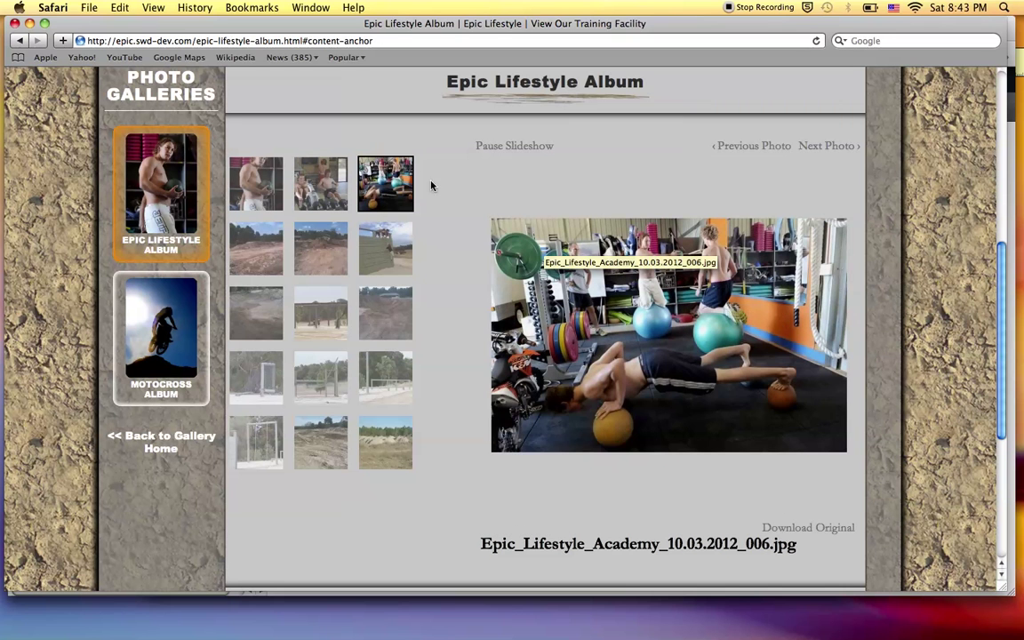
pyautogui.click(516, 146)
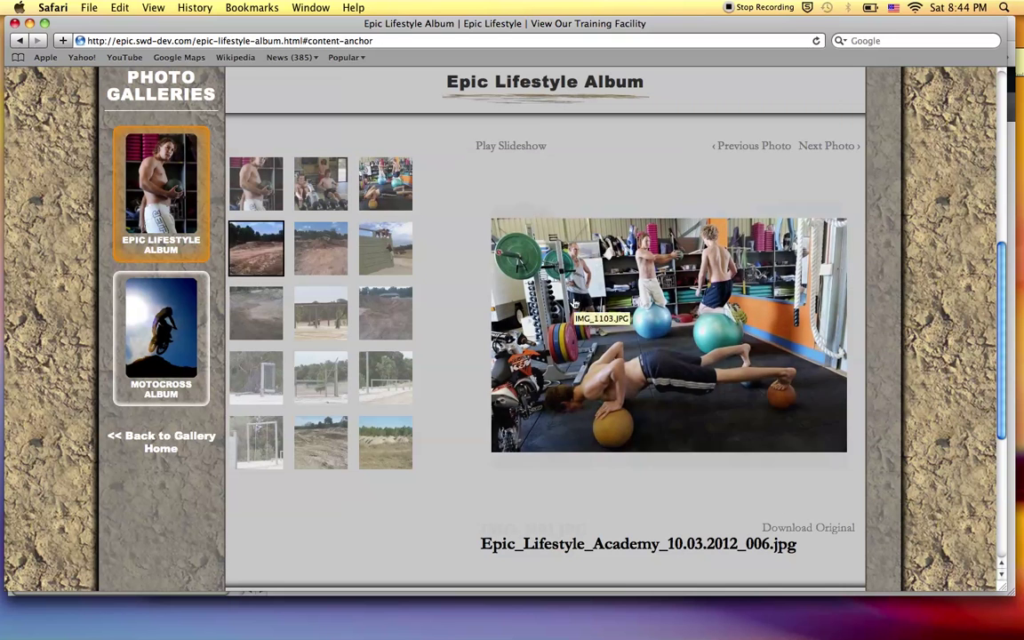
pyautogui.click(574, 303)
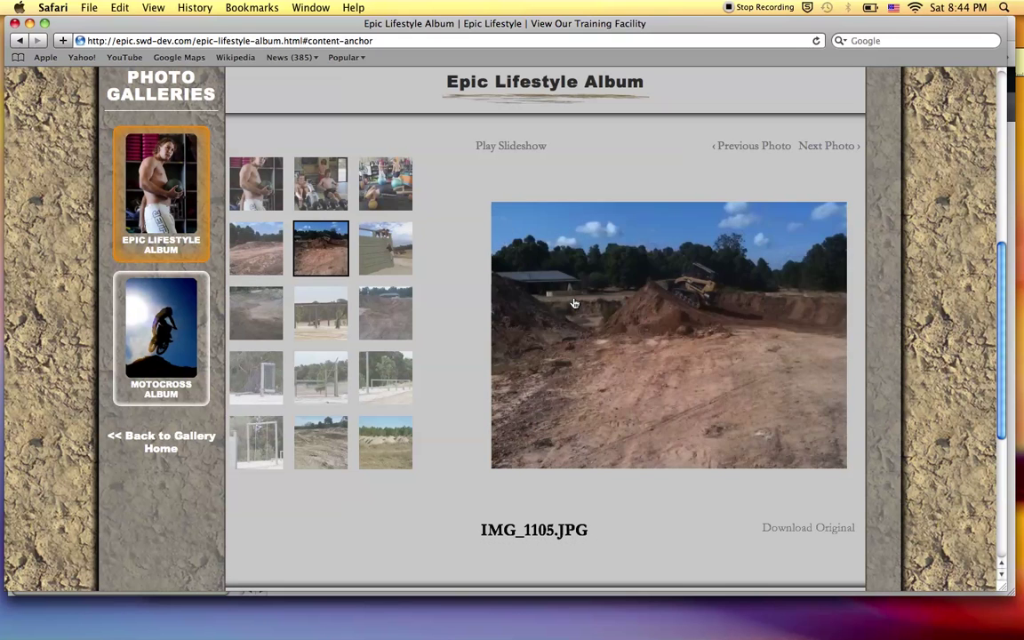
pyautogui.click(574, 303)
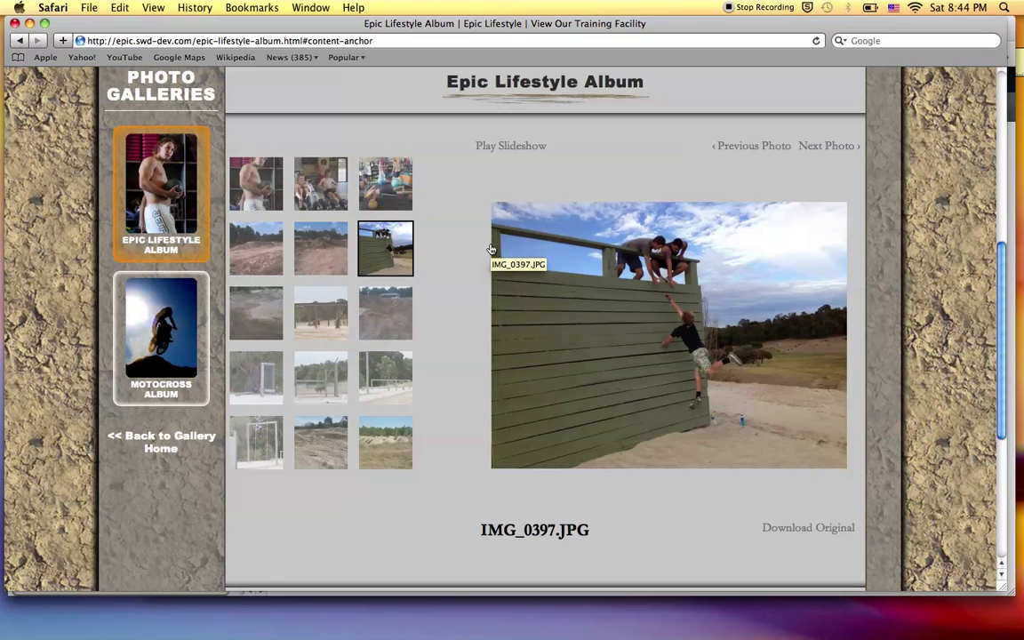
pyautogui.click(555, 333)
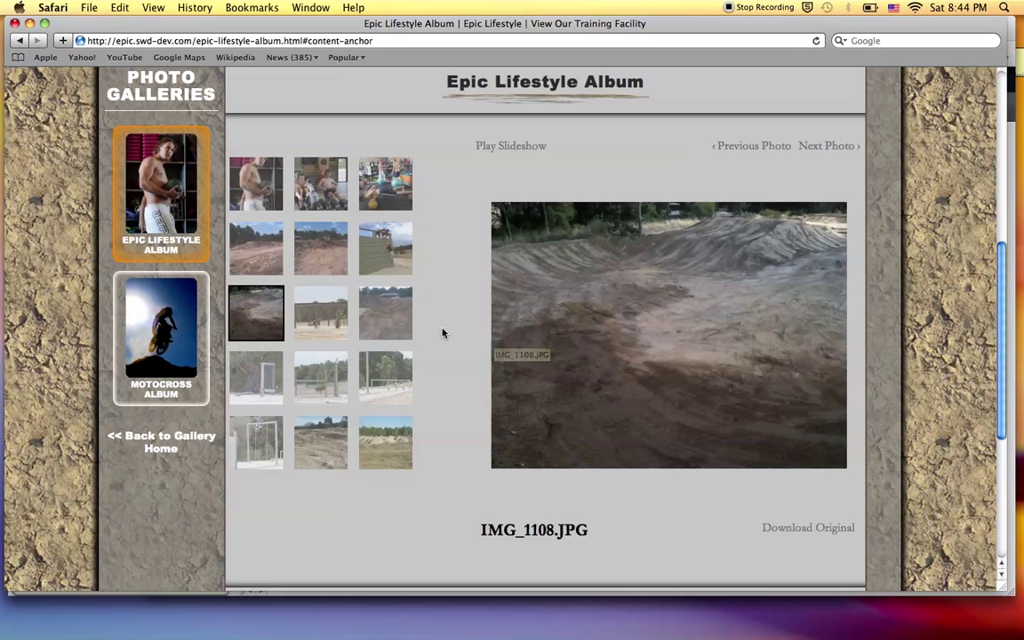
pyautogui.click(387, 373)
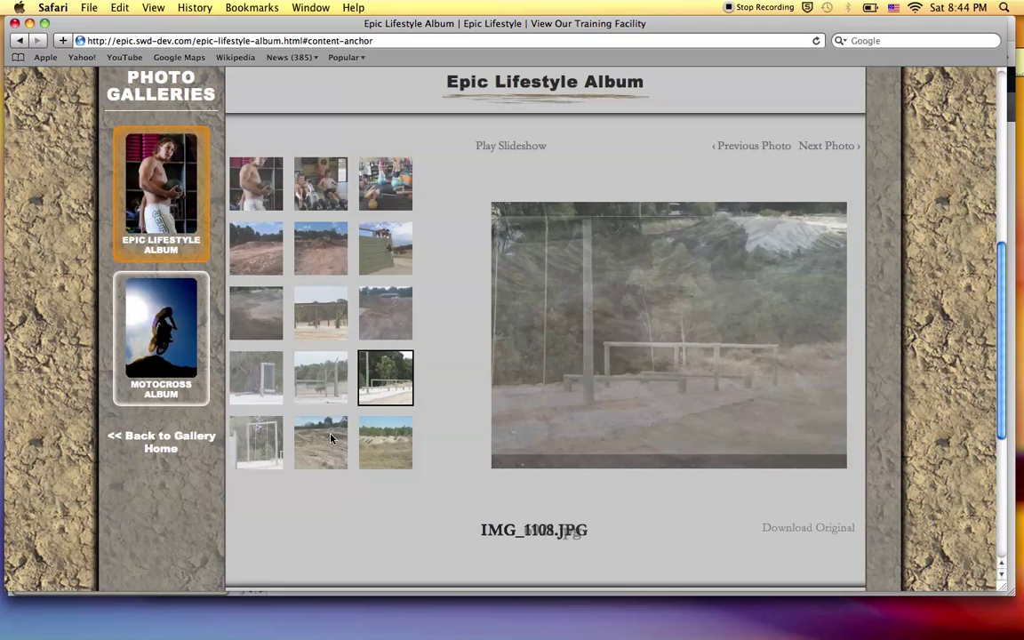
pyautogui.click(330, 437)
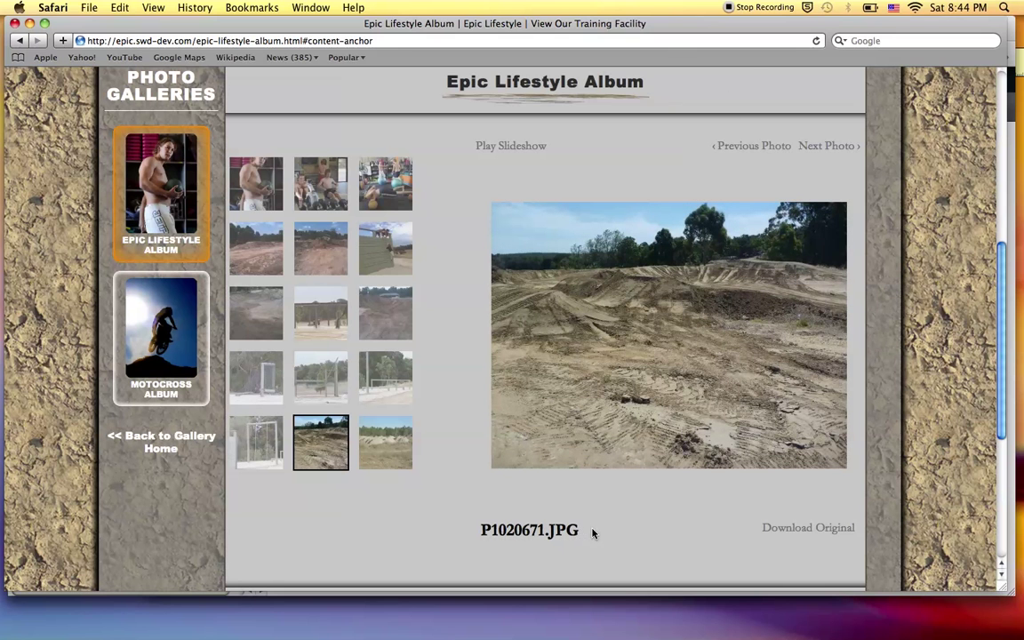
pyautogui.moveTo(480, 530); pyautogui.dragTo(578, 530)
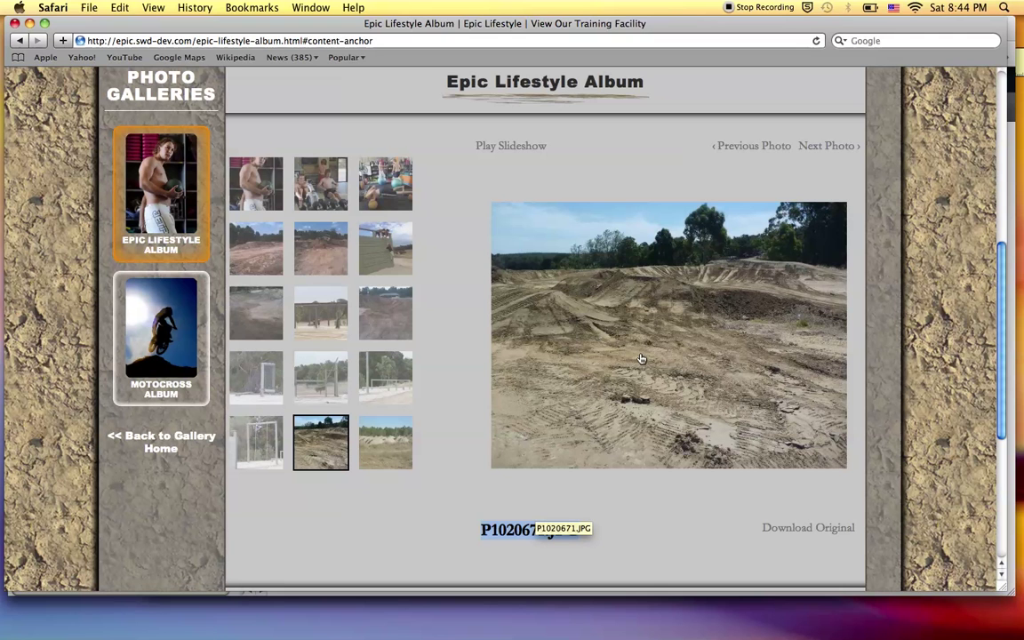
# Show the rowing photo Epic_Lifestyle_Academy_10.03.2012_016.jpg, open its original, then open Motocross Album.
pyautogui.click(333, 188)
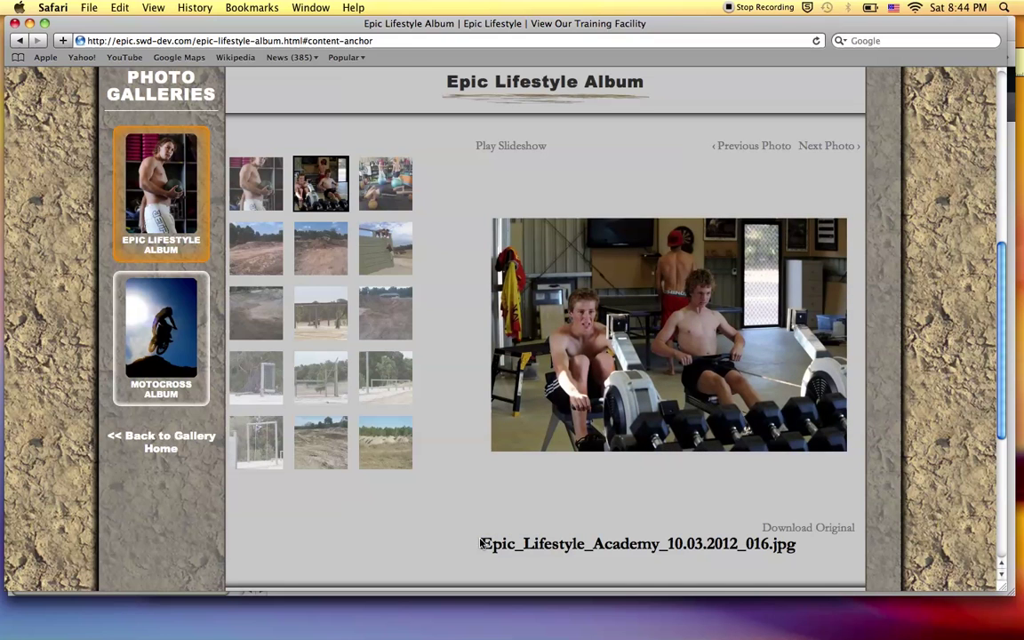
pyautogui.moveTo(480, 545); pyautogui.dragTo(785, 544)
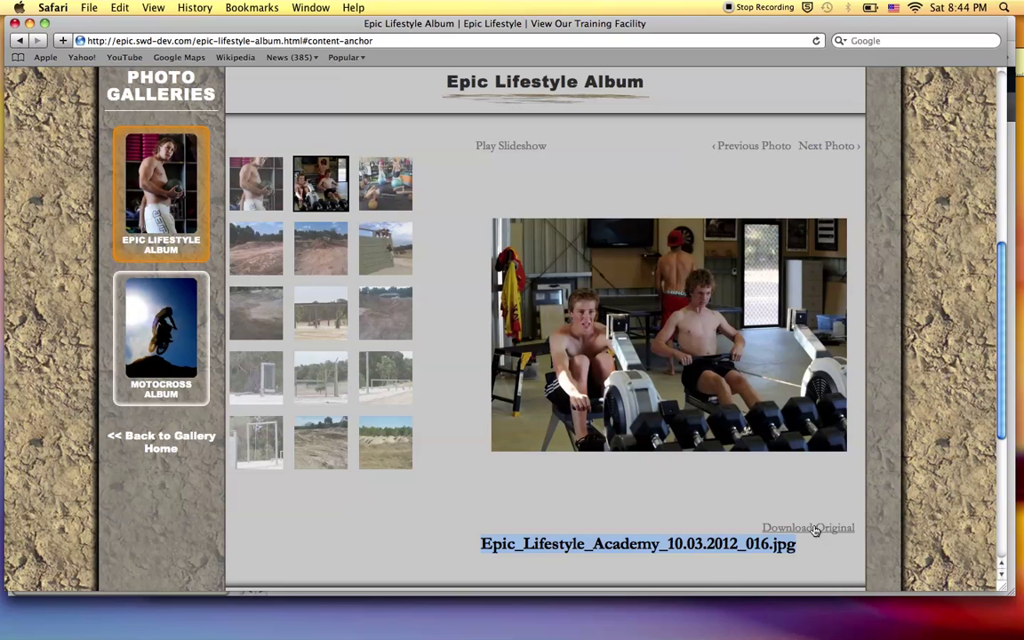
pyautogui.click(815, 531)
pyautogui.press('super+bracketleft')
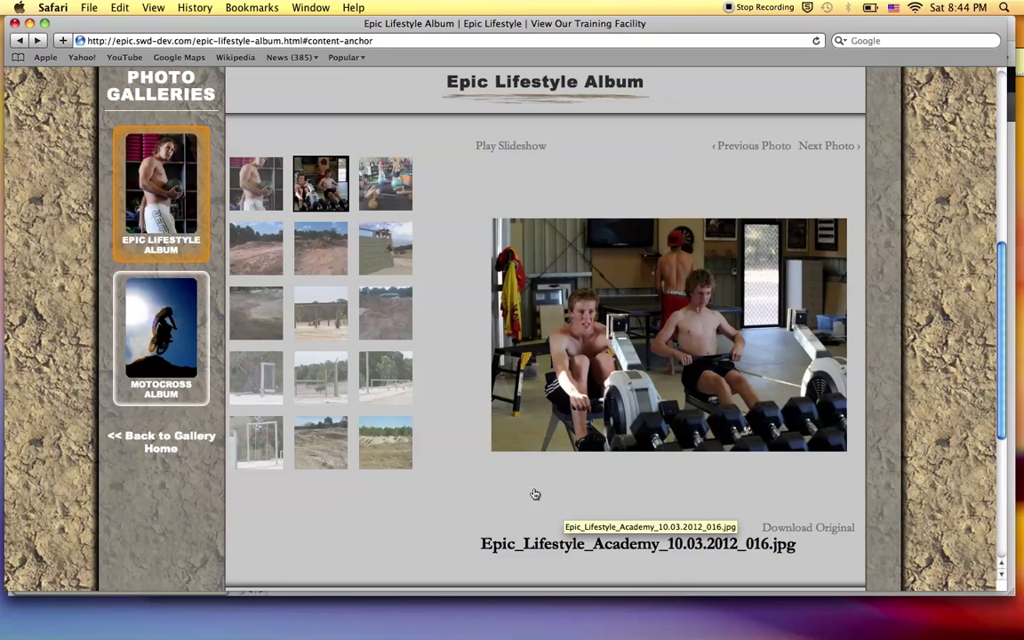
pyautogui.scroll(-5, 435, 438)
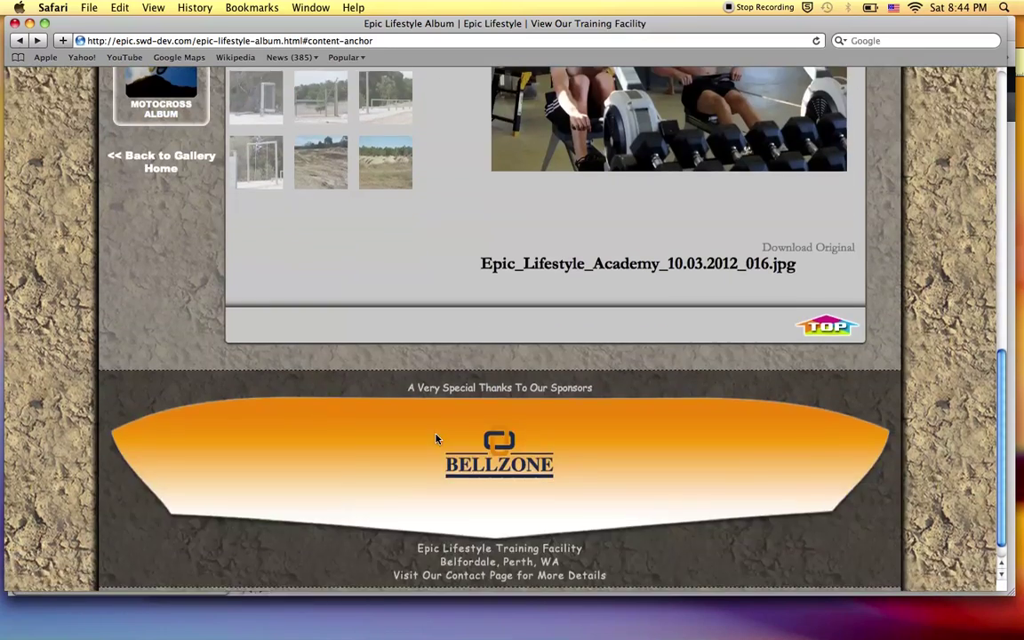
pyautogui.scroll(8, 435, 439)
pyautogui.scroll(-1, 435, 438)
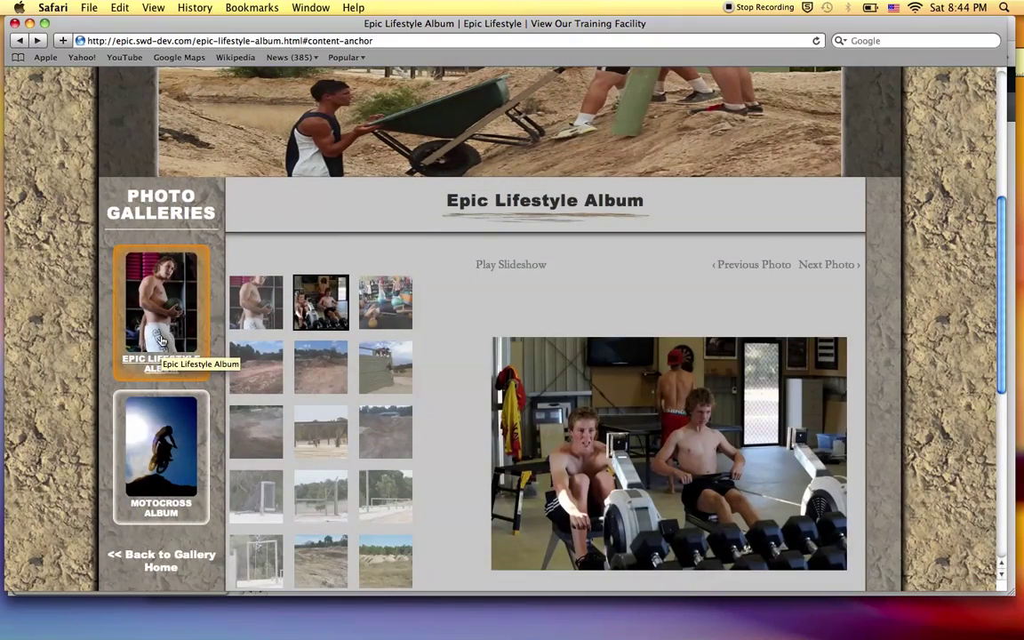
pyautogui.click(163, 397)
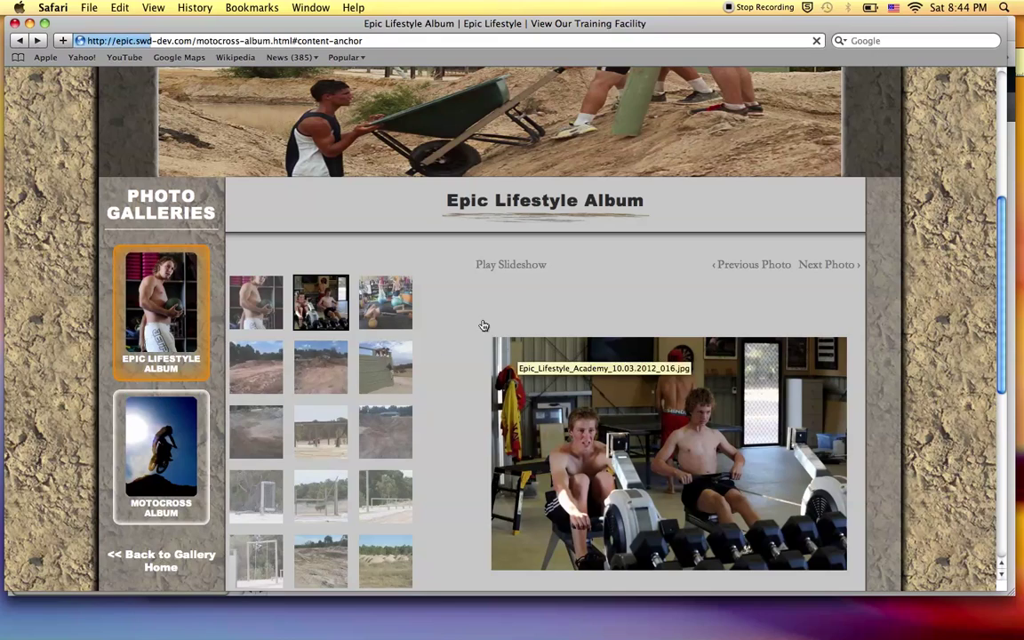
# Check pages 2 and 1 of the Motocross Album, then return to the MODX manager in Chrome.
pyautogui.scroll(-1, 482, 326)
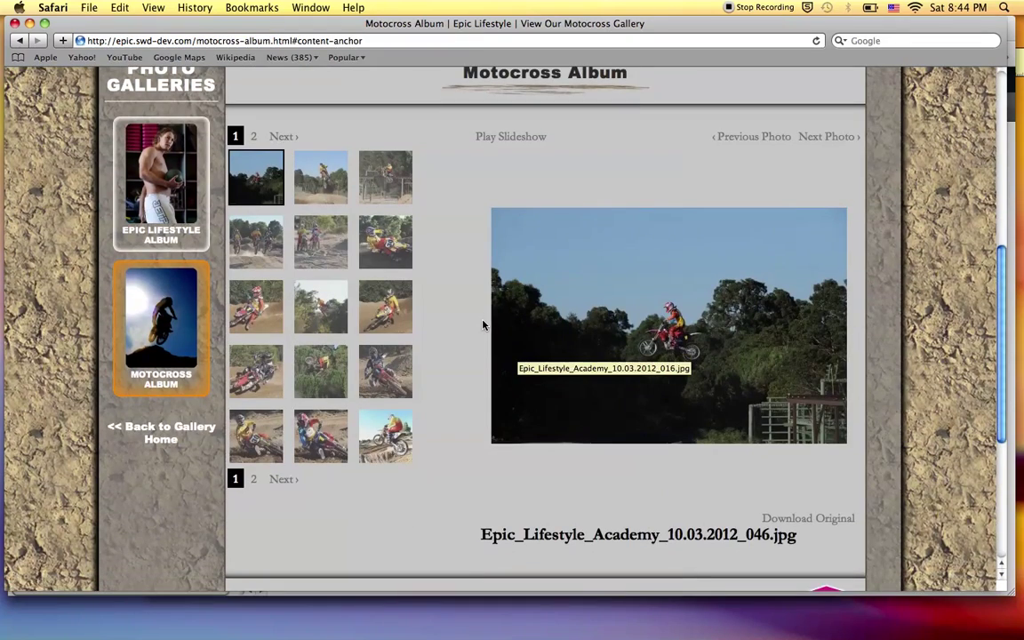
pyautogui.scroll(1, 482, 325)
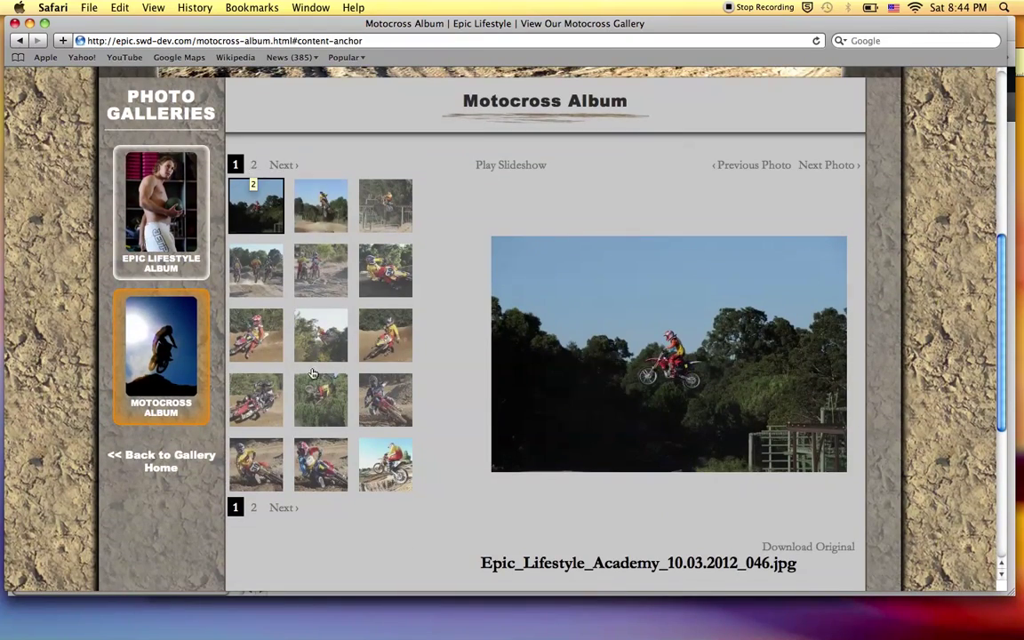
pyautogui.click(281, 165)
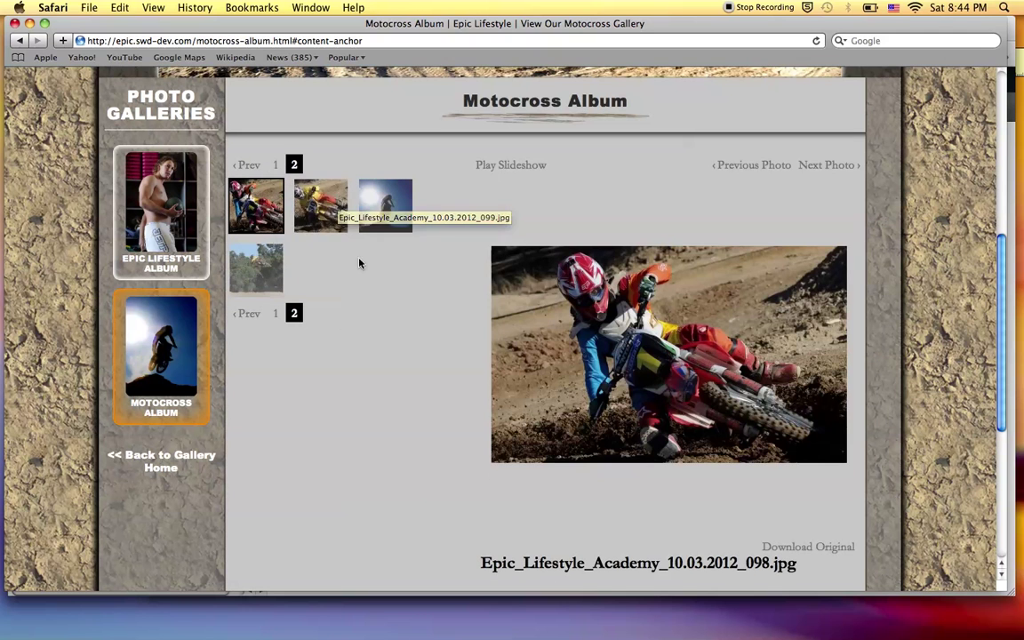
pyautogui.click(275, 165)
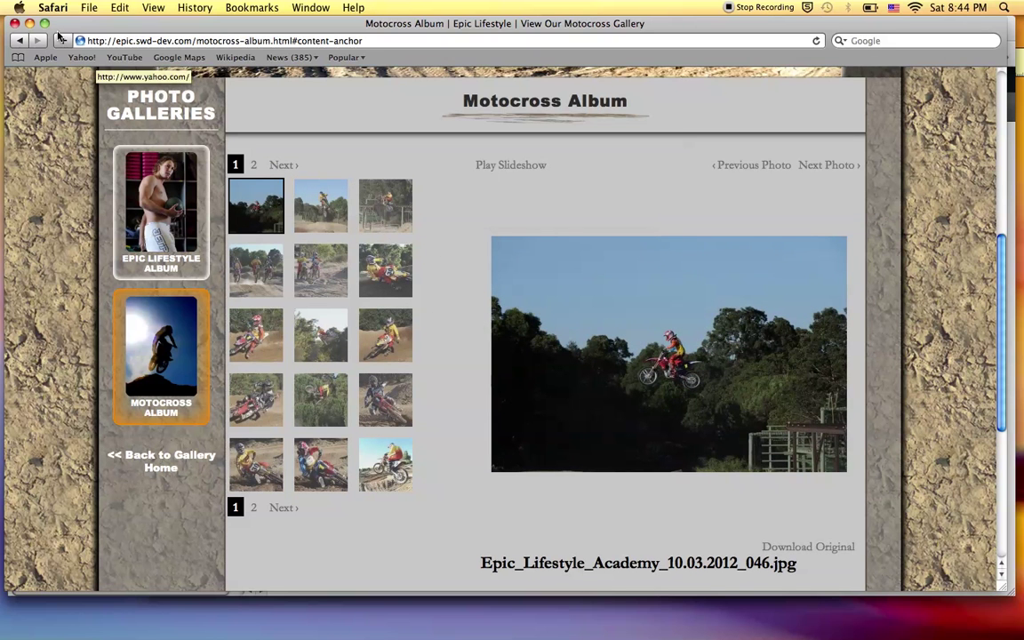
pyautogui.press('super+Tab')
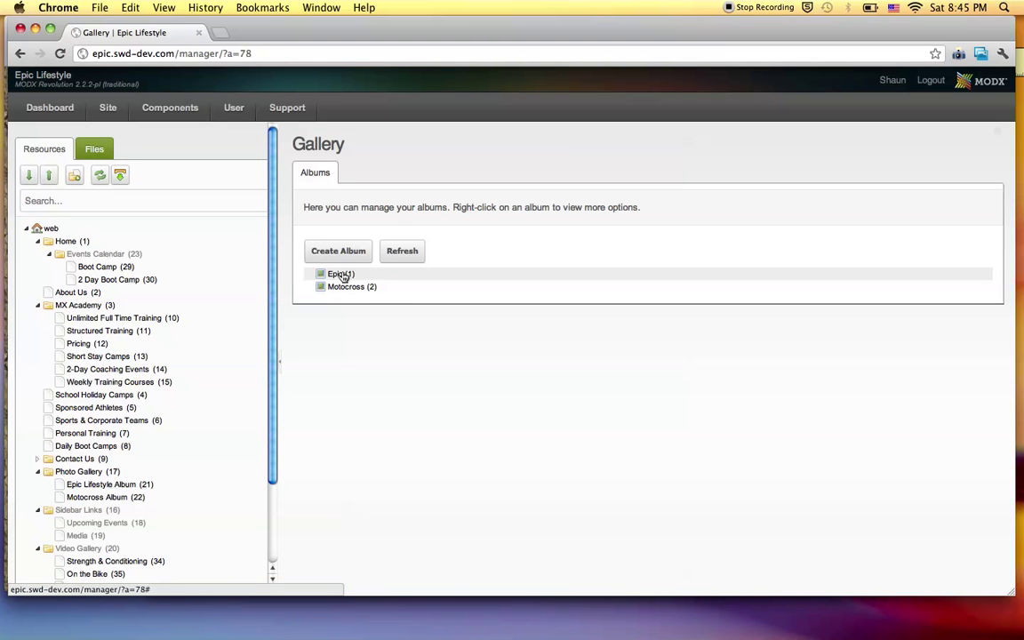
pyautogui.press('super+Tab')
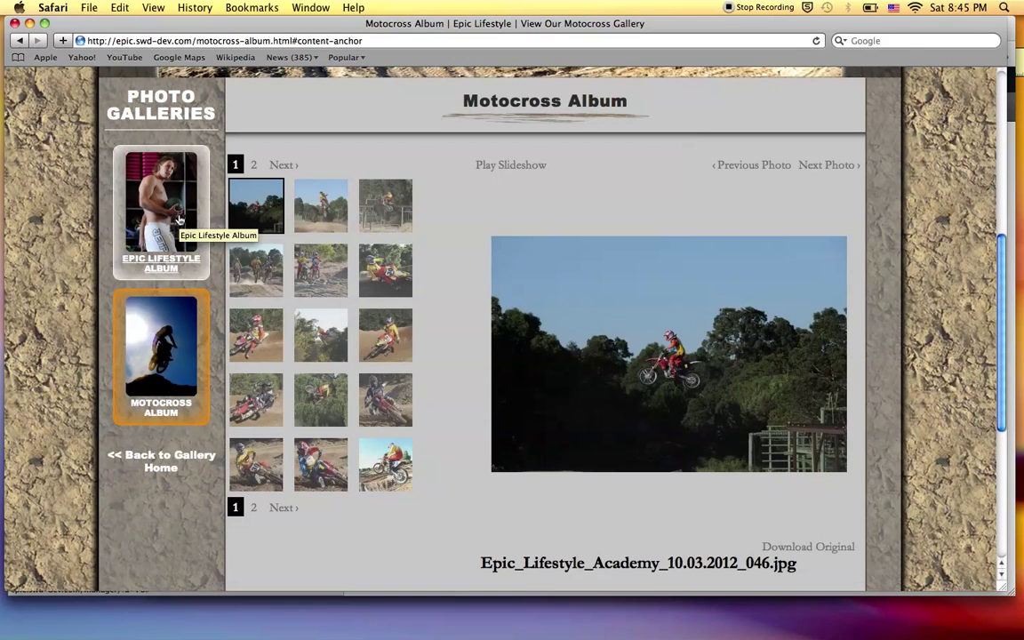
pyautogui.press('super+Tab')
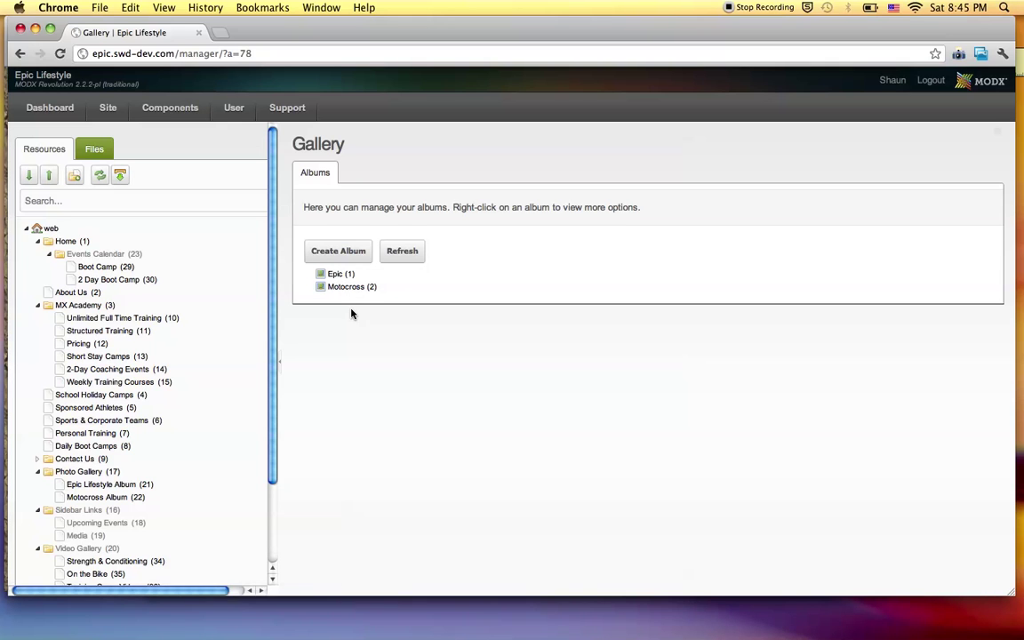
# Create a new album named 'Lifestyle', marked Active and Prominent, and save it.
pyautogui.click(339, 250)
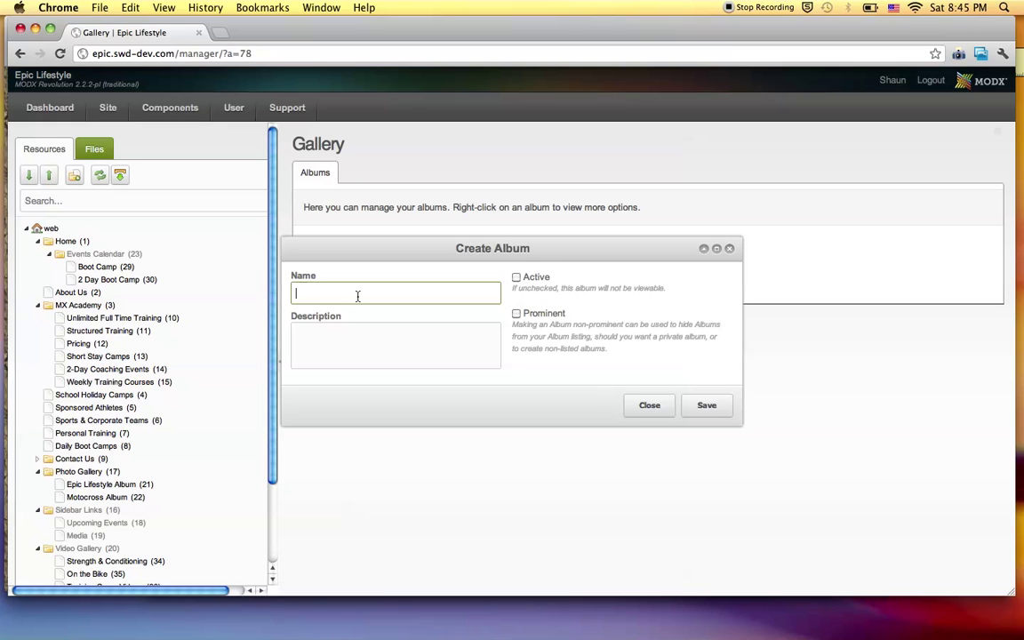
pyautogui.write('Lifesyle')
pyautogui.write('t')
pyautogui.click(516, 278)
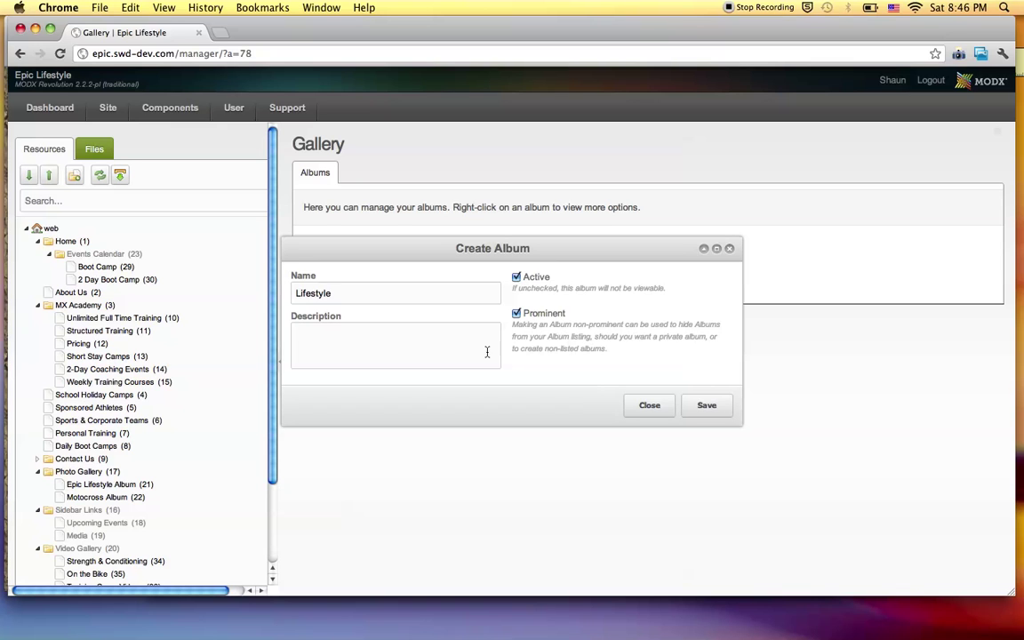
pyautogui.click(378, 348)
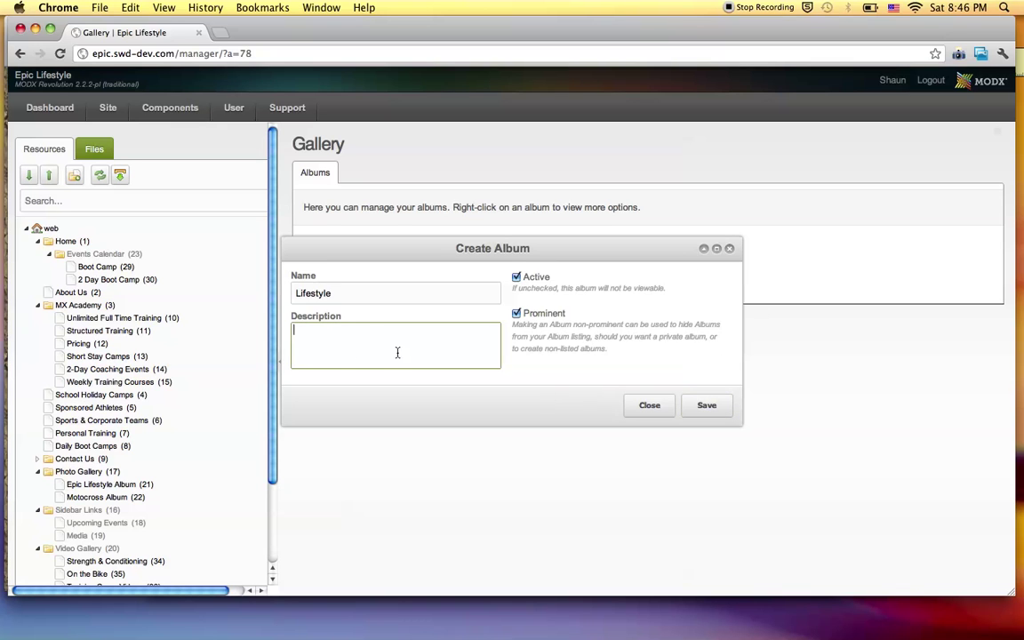
pyautogui.click(700, 405)
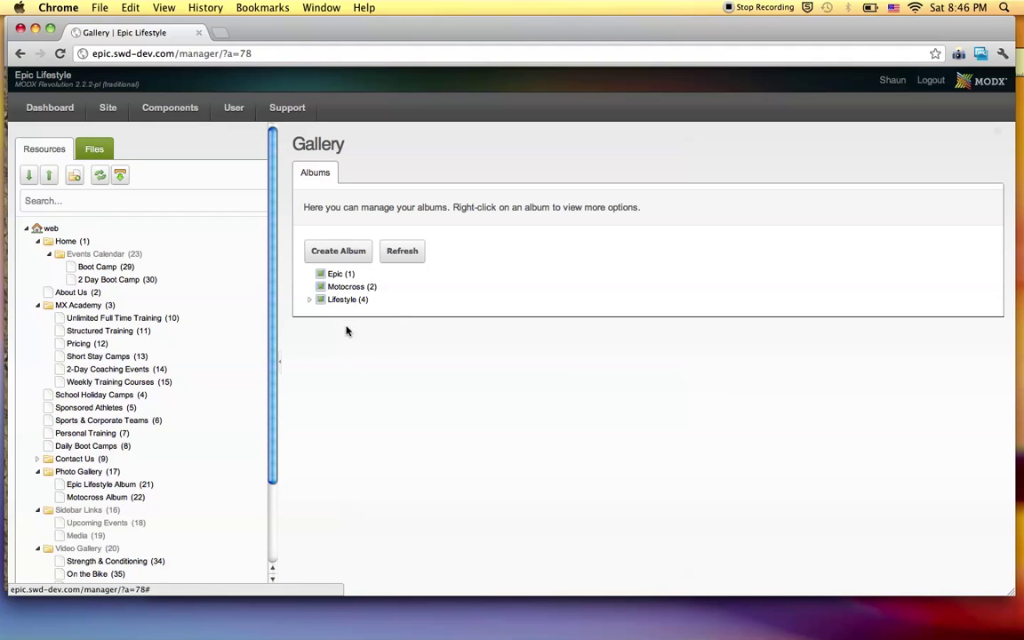
pyautogui.click(310, 299)
pyautogui.click(334, 274)
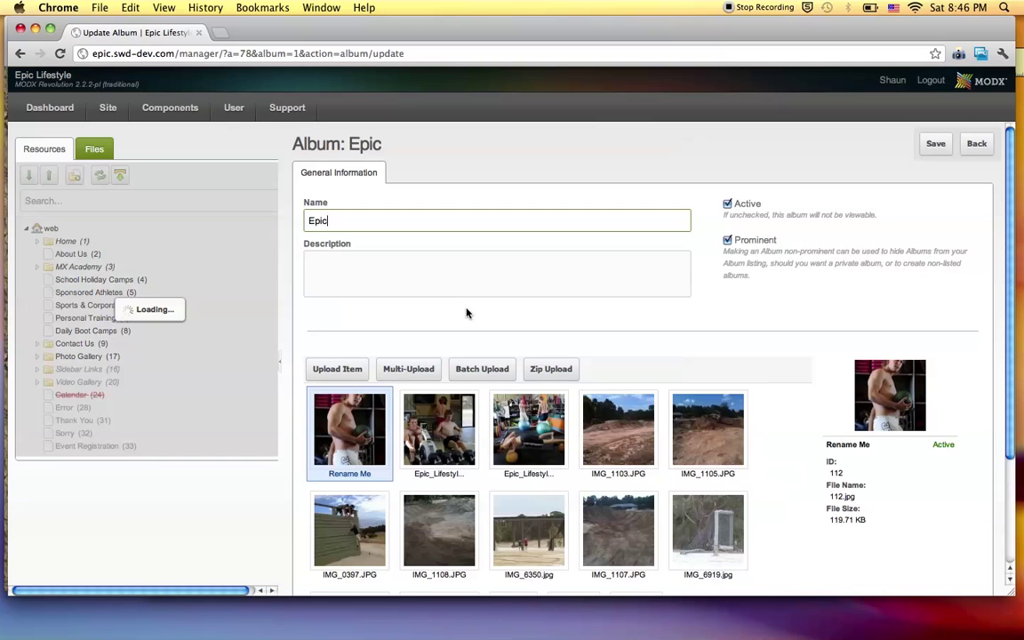
pyautogui.scroll(-2, 466, 312)
pyautogui.scroll(-2, 466, 313)
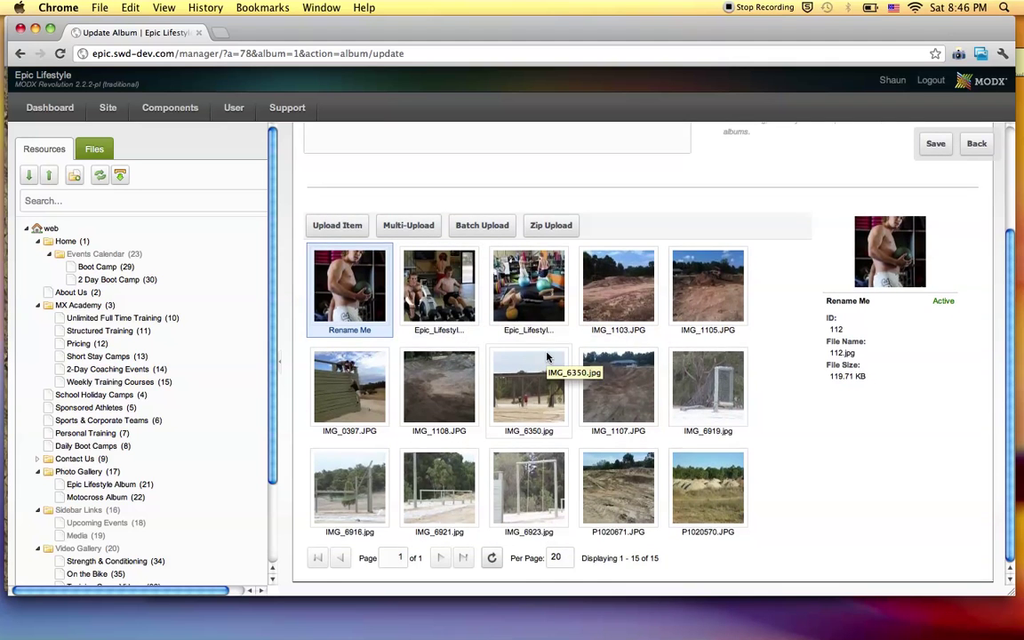
pyautogui.scroll(4, 548, 357)
pyautogui.scroll(1, 549, 357)
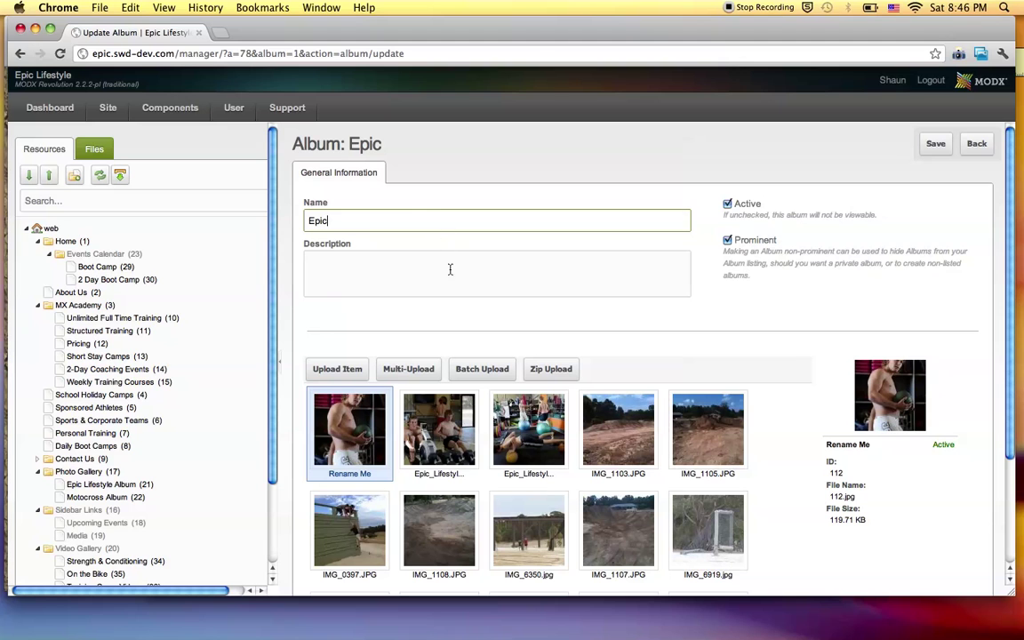
pyautogui.click(975, 145)
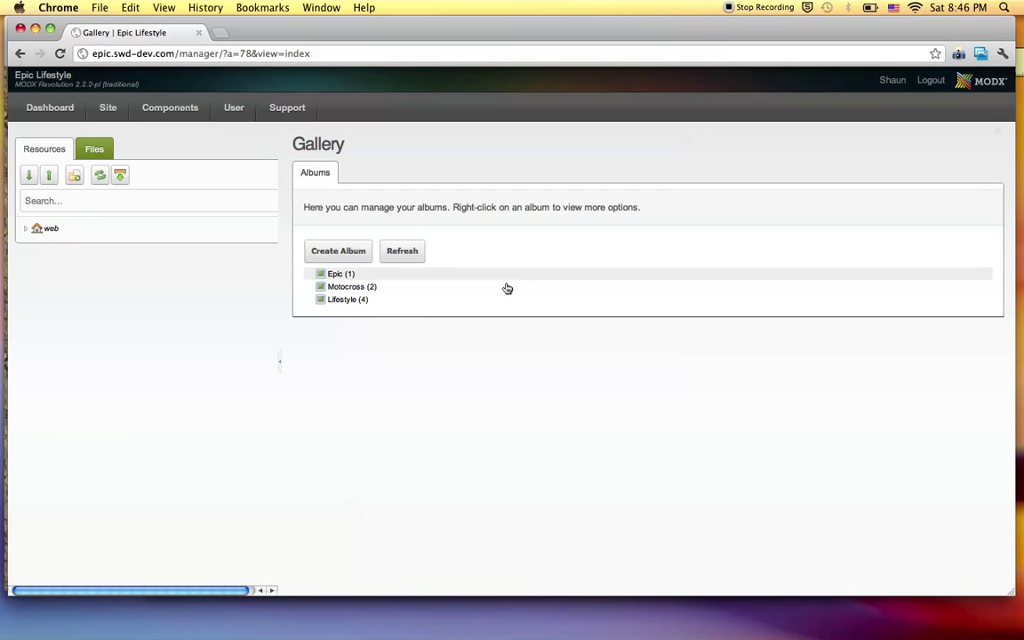
# Choose Update Album from the Lifestyle album's context menu to open its edit page.
pyautogui.rightClick(343, 301)
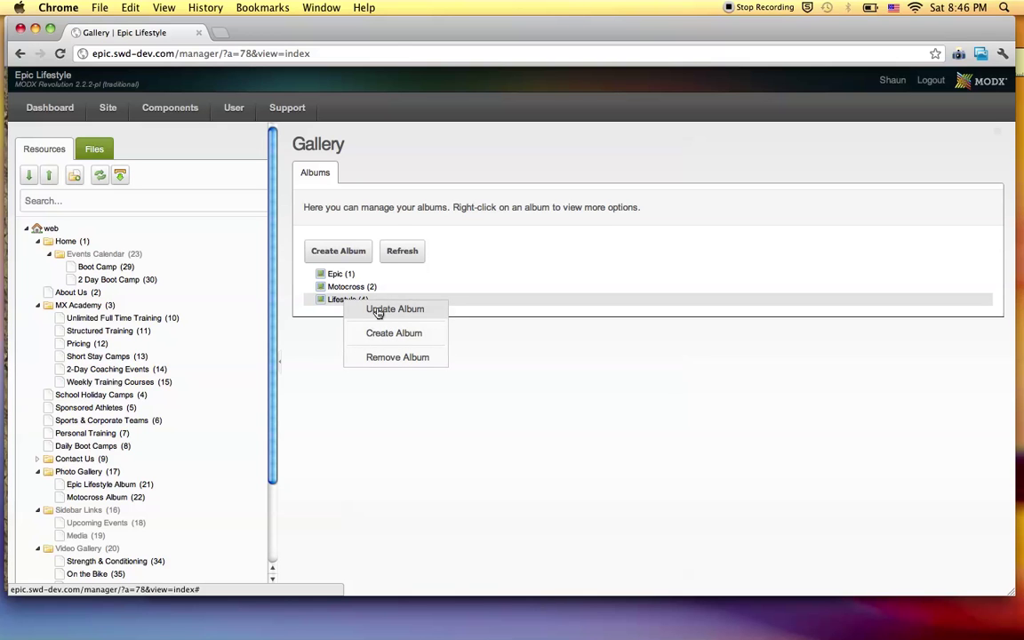
pyautogui.click(379, 310)
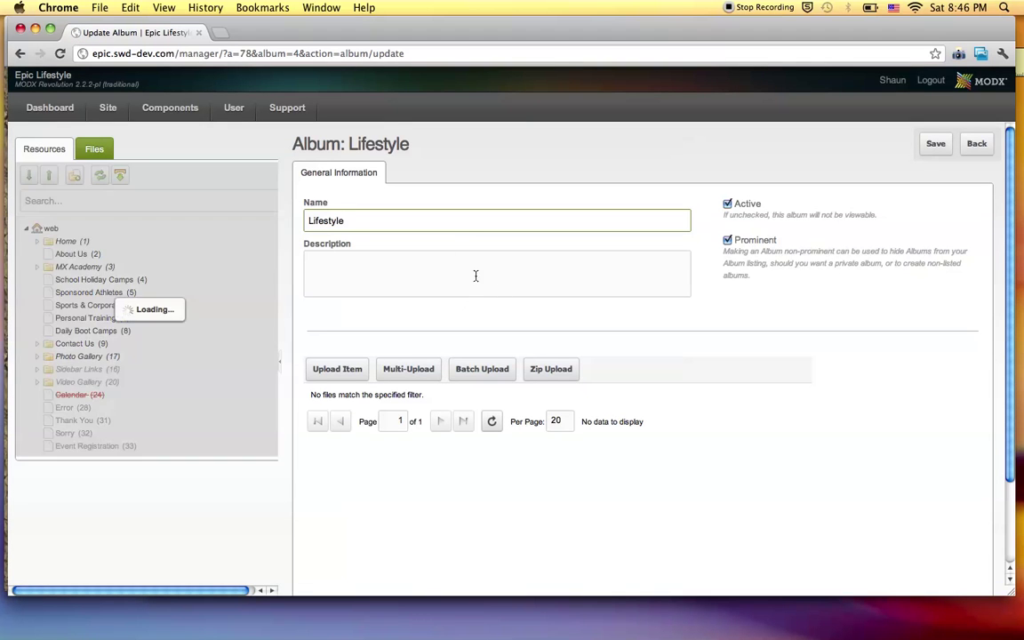
pyautogui.scroll(-2, 548, 332)
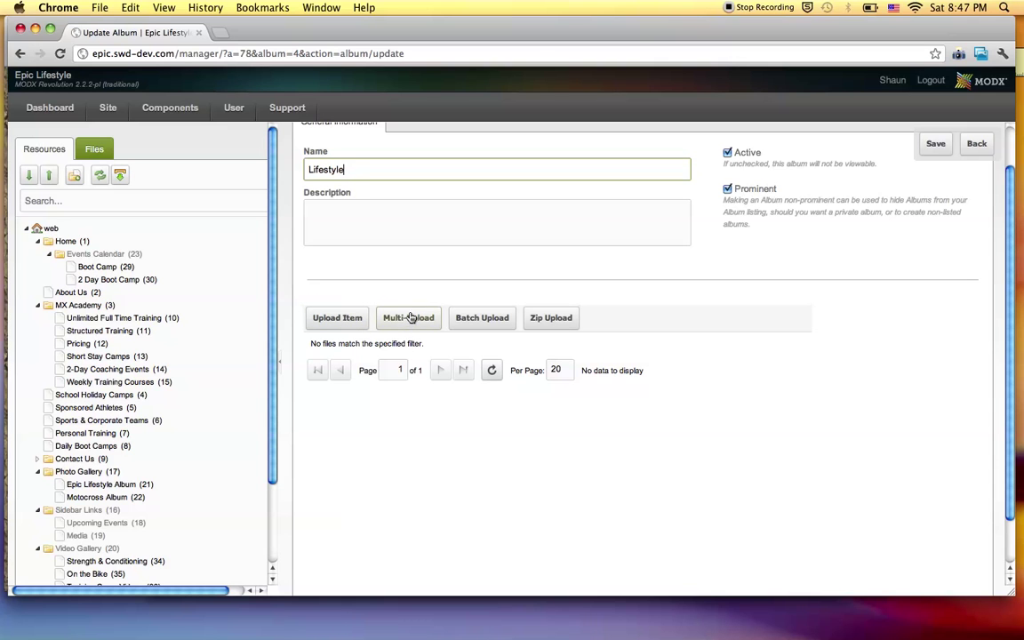
# Start a Multi-Upload for the Lifestyle album with Active ticked and open the file picker.
pyautogui.click(409, 318)
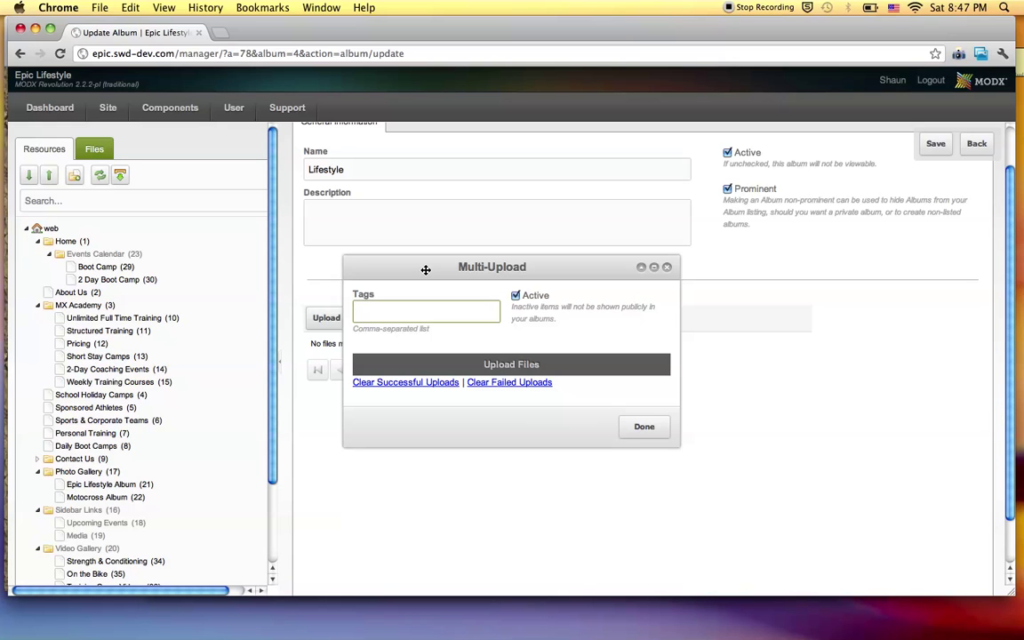
pyautogui.moveTo(426, 269); pyautogui.dragTo(432, 367)
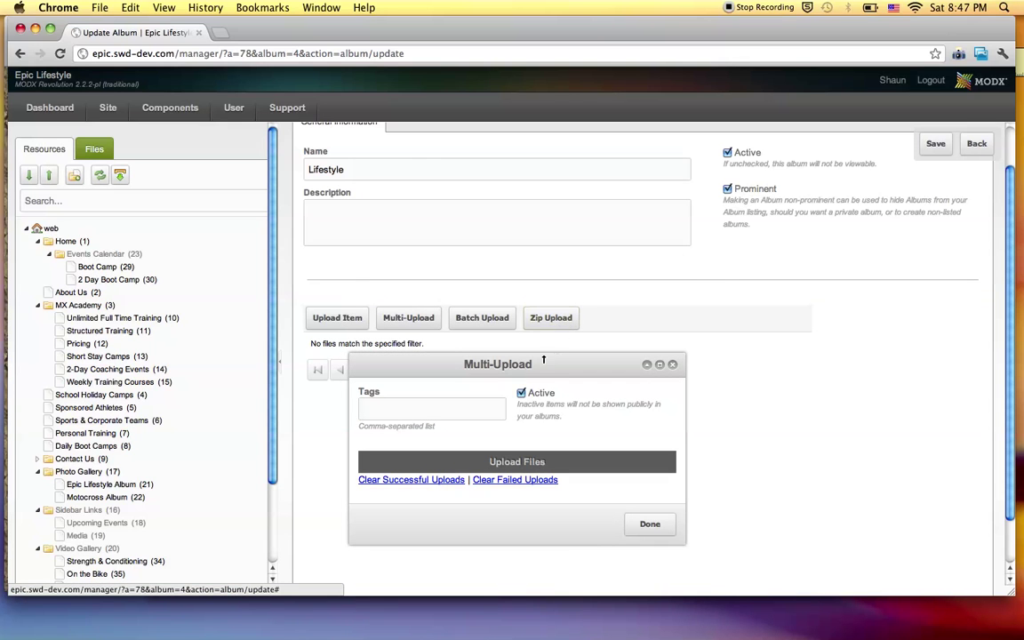
pyautogui.moveTo(536, 366); pyautogui.dragTo(499, 263)
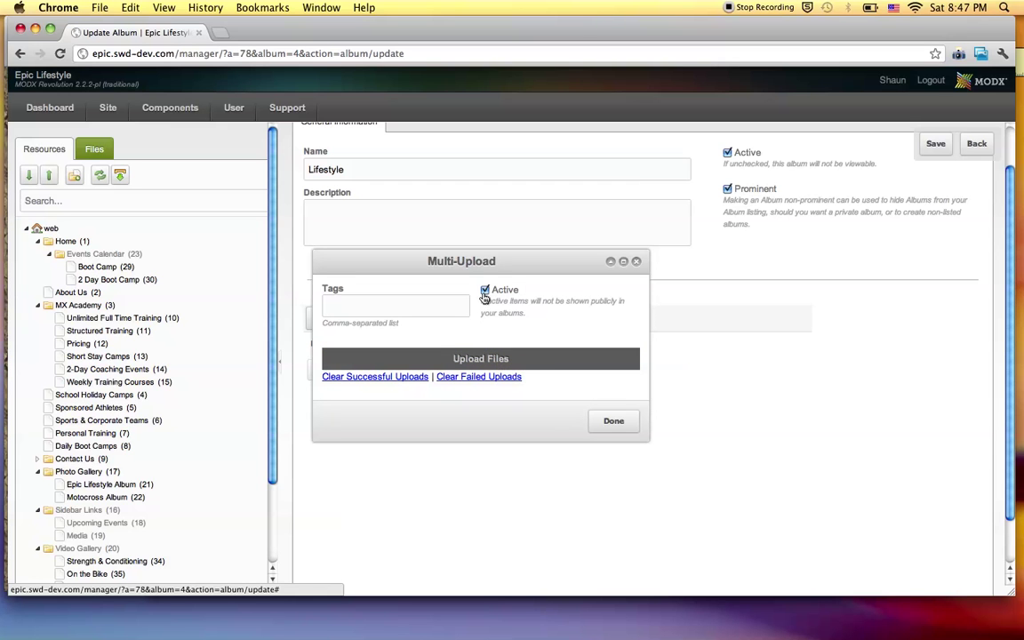
pyautogui.click(473, 359)
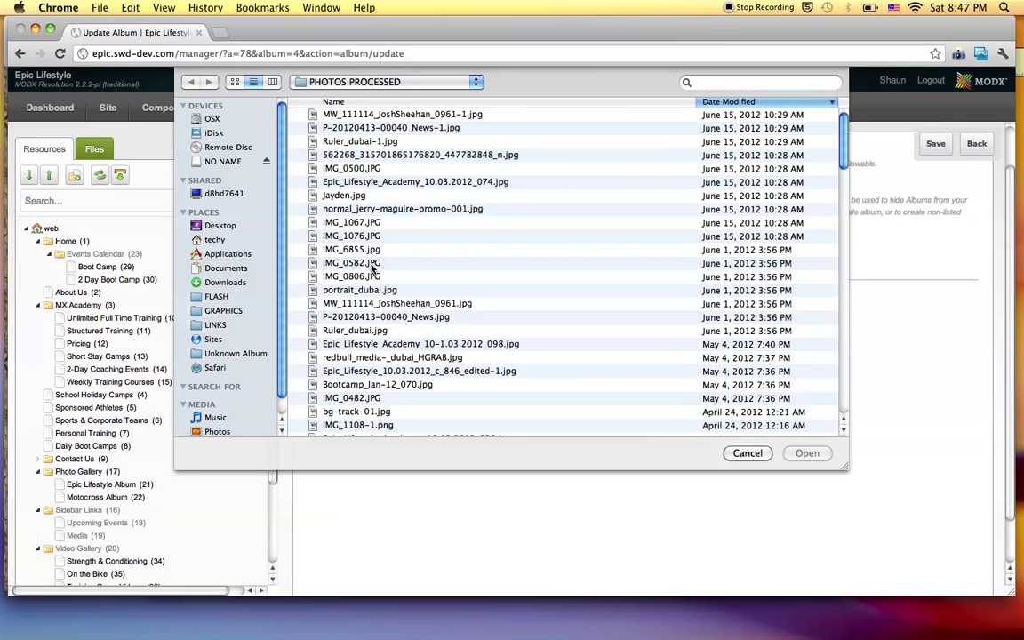
# In the file picker, select Epic_Lifestyle_Academy_10.03.2012_125.jpg for upload.
pyautogui.scroll(-10, 371, 266)
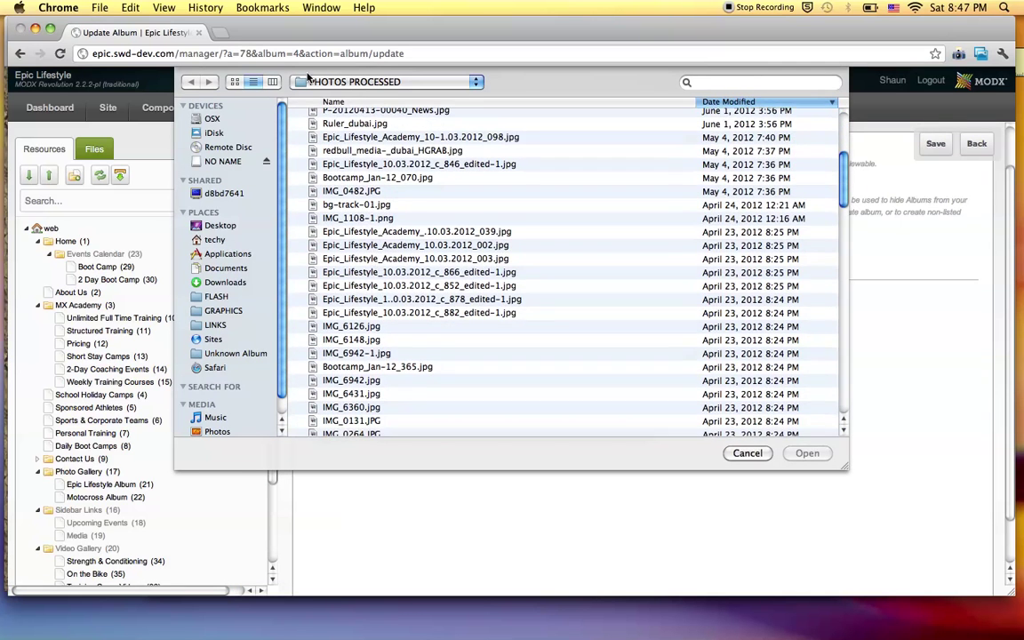
pyautogui.click(234, 81)
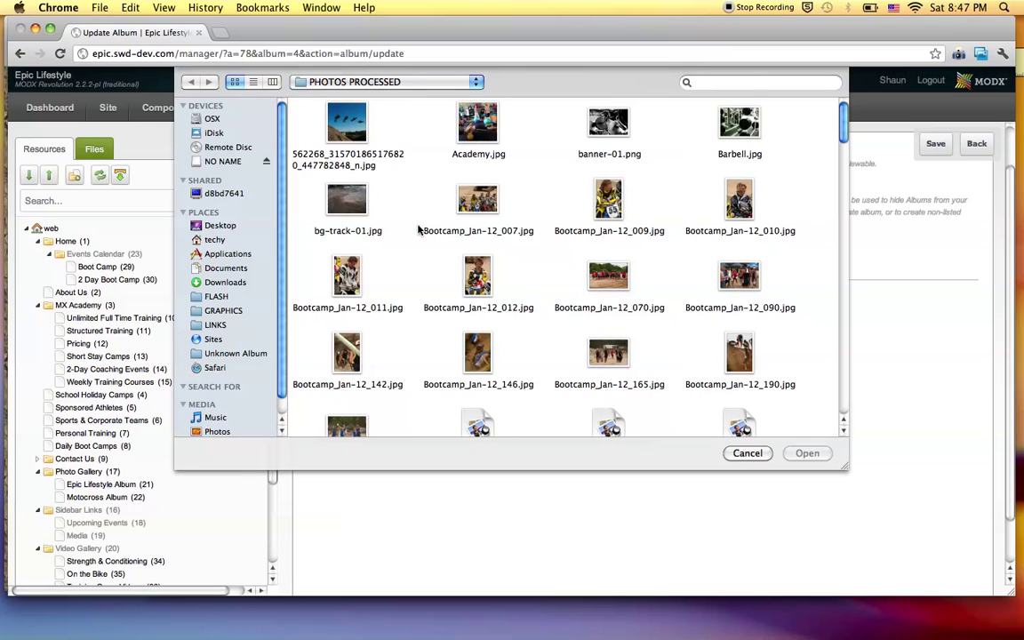
pyautogui.scroll(-5, 418, 230)
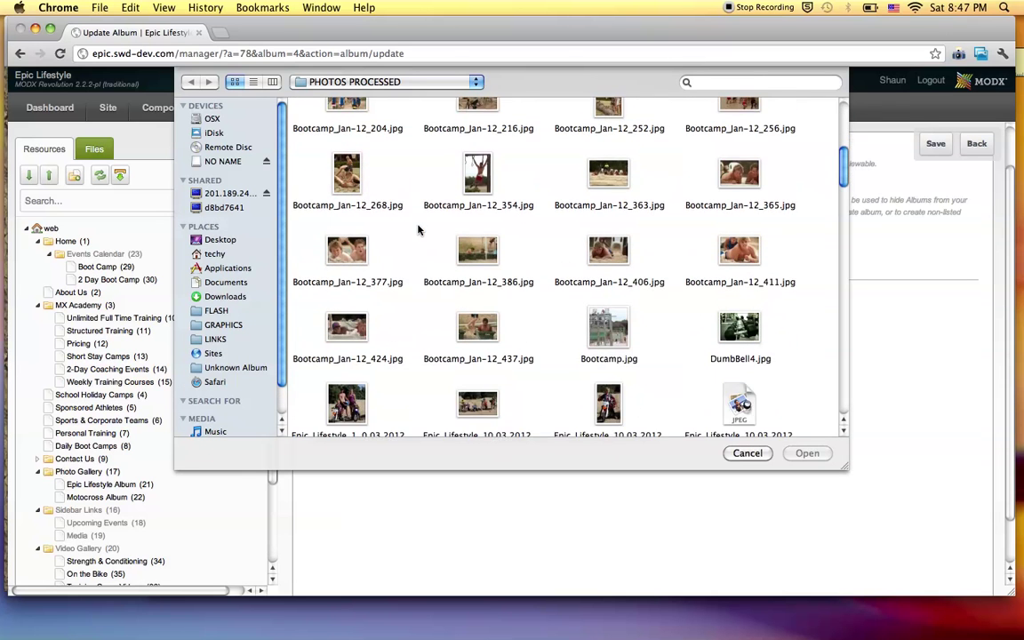
pyautogui.click(253, 82)
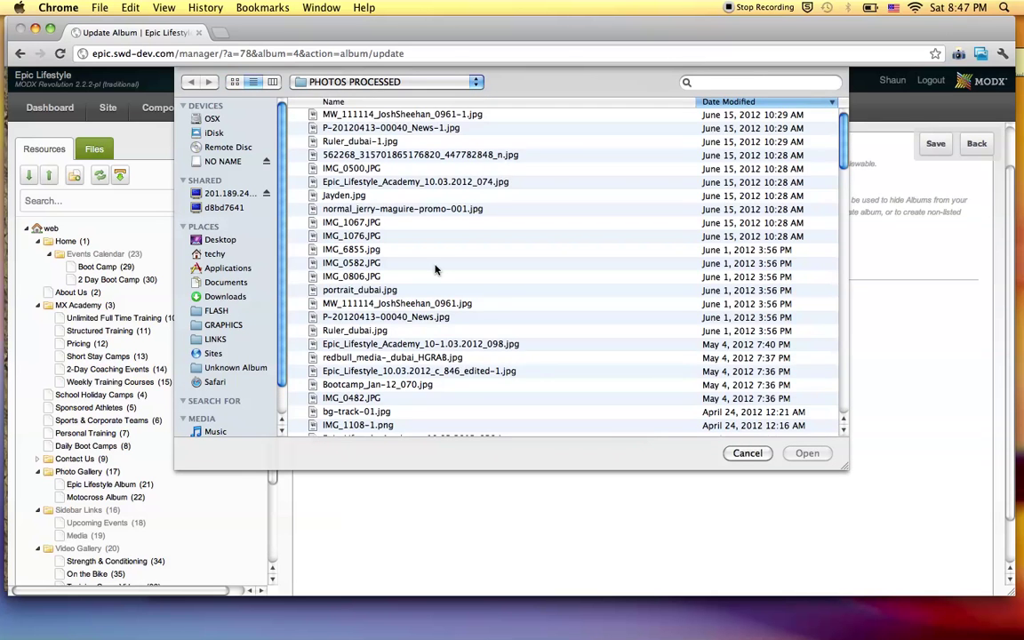
pyautogui.scroll(-10, 435, 269)
pyautogui.scroll(-20, 435, 269)
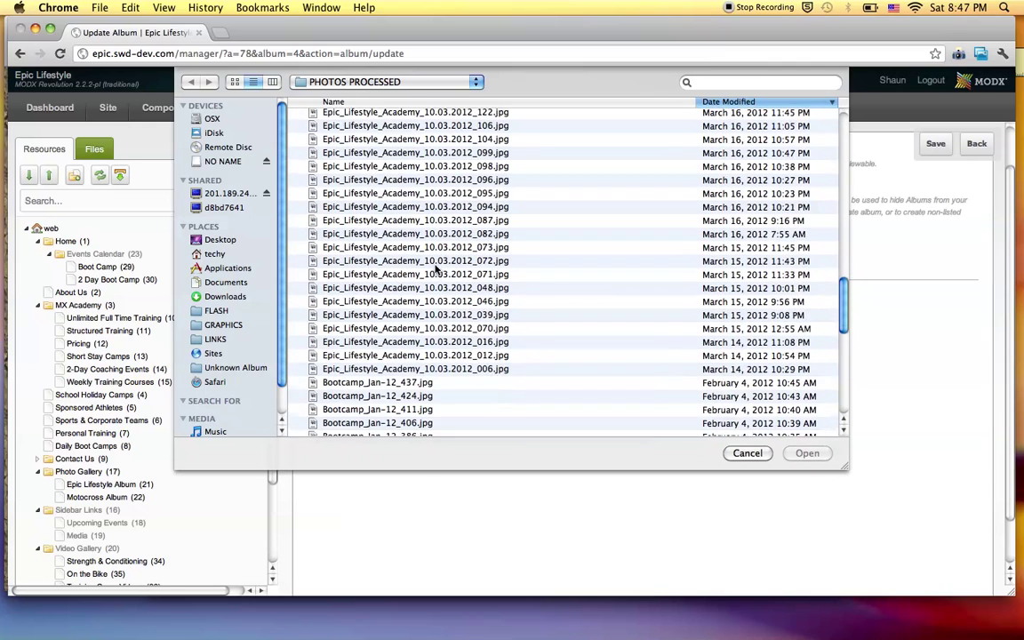
pyautogui.scroll(8, 436, 270)
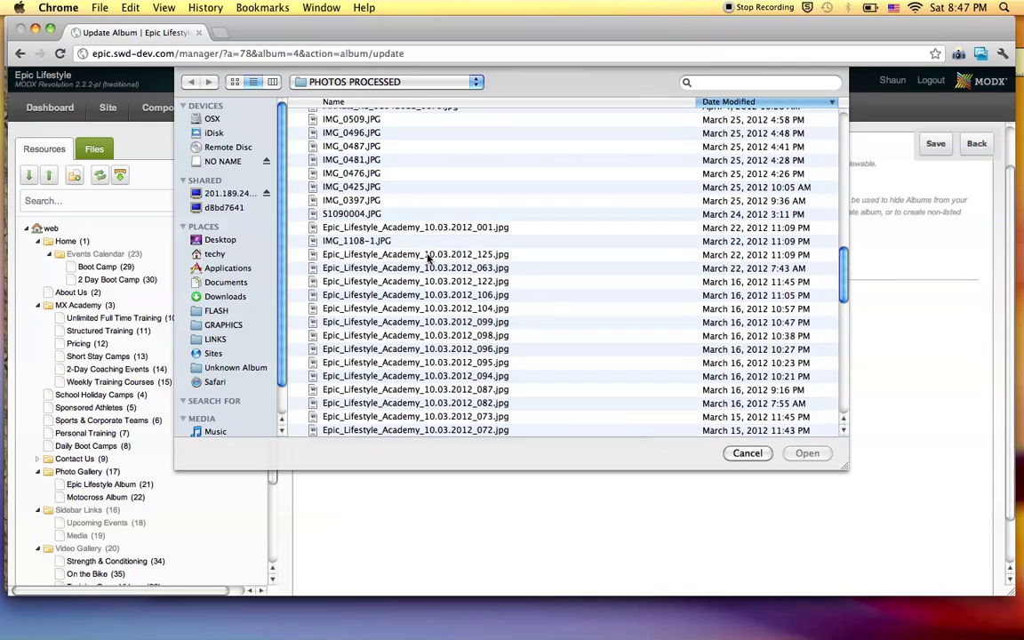
pyautogui.click(409, 254)
pyautogui.scroll(-2, 524, 275)
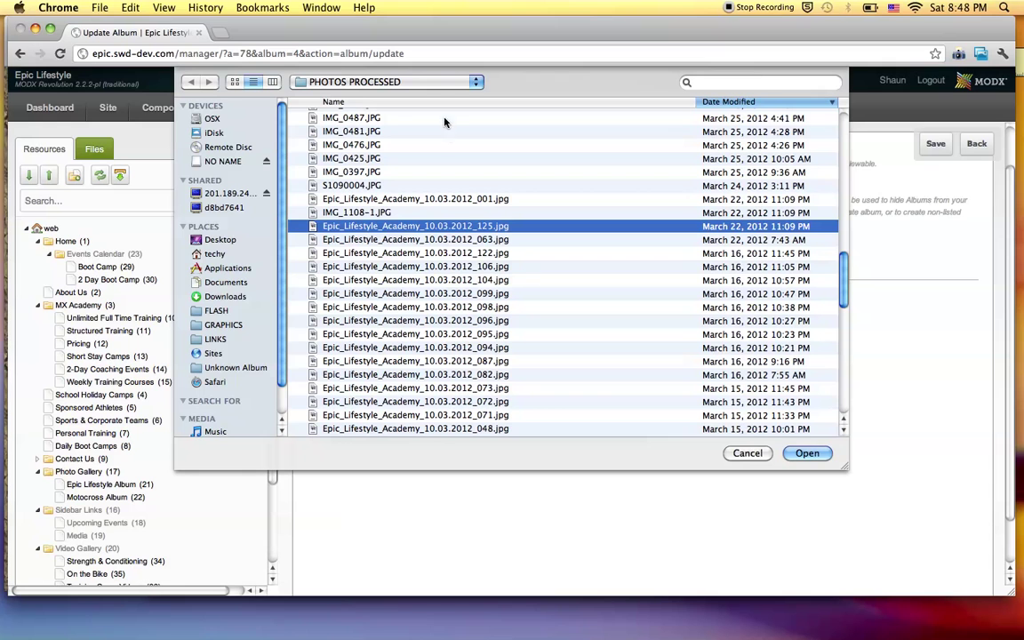
# Keep PHOTOS PROCESSED as the browsed folder, then switch over to Safari.
pyautogui.click(427, 81)
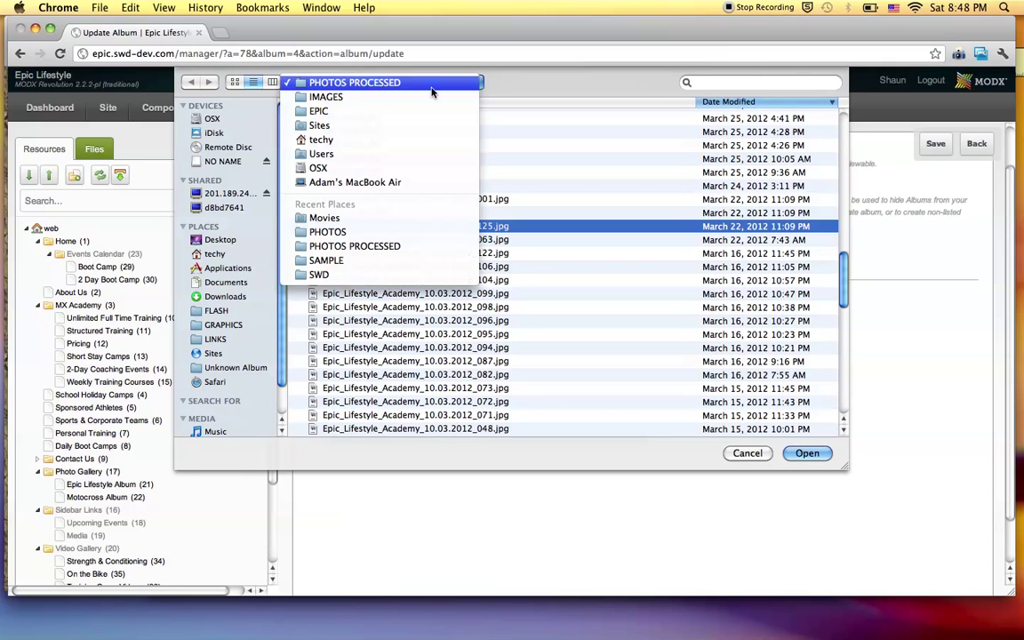
pyautogui.click(539, 92)
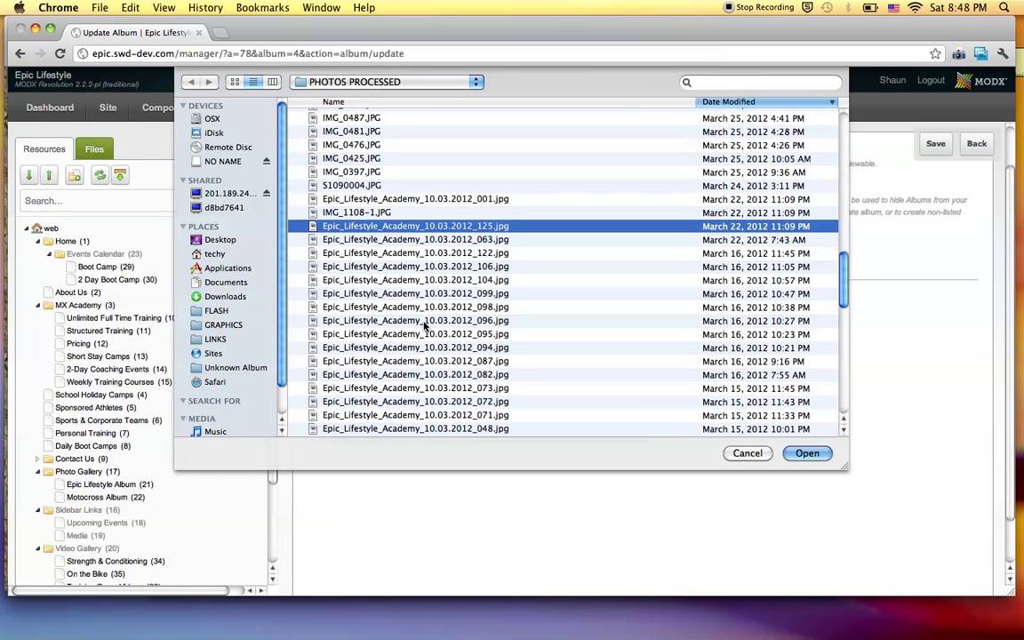
pyautogui.scroll(-5, 424, 325)
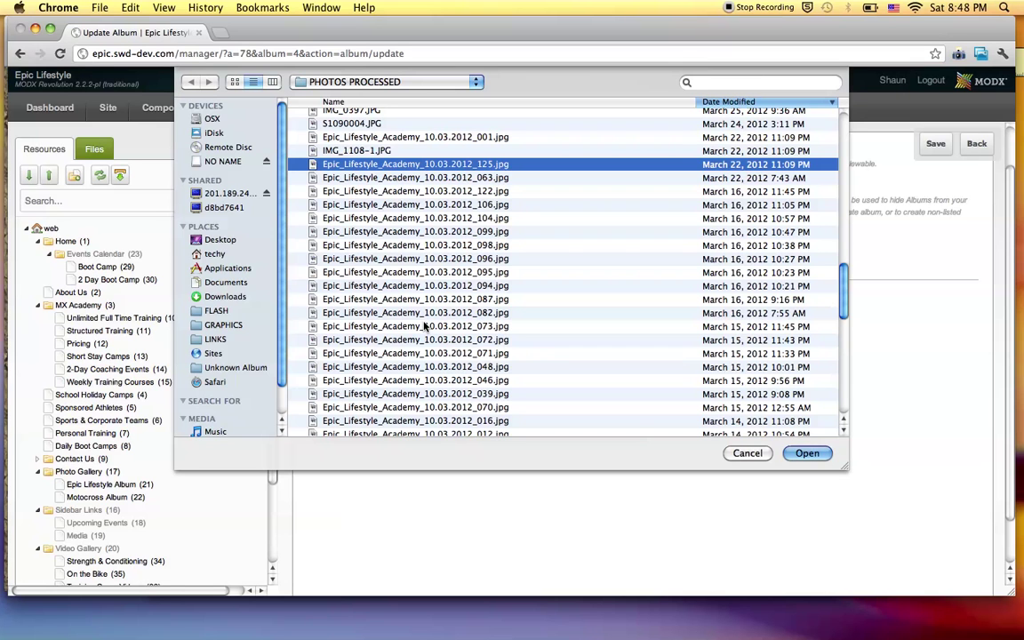
pyautogui.scroll(-5, 425, 325)
pyautogui.scroll(2, 425, 326)
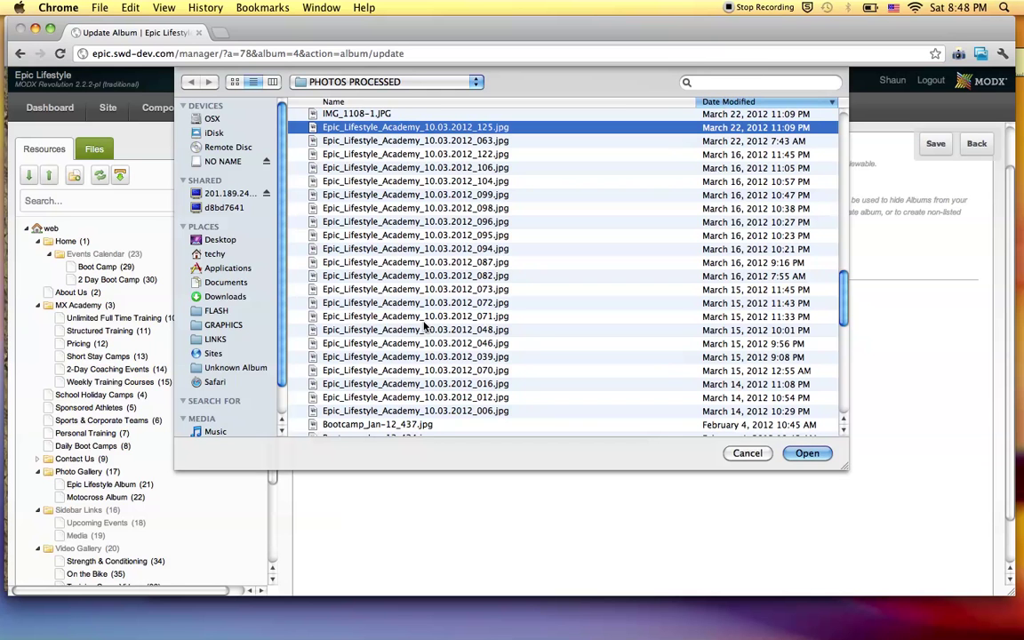
pyautogui.press('super+Tab')
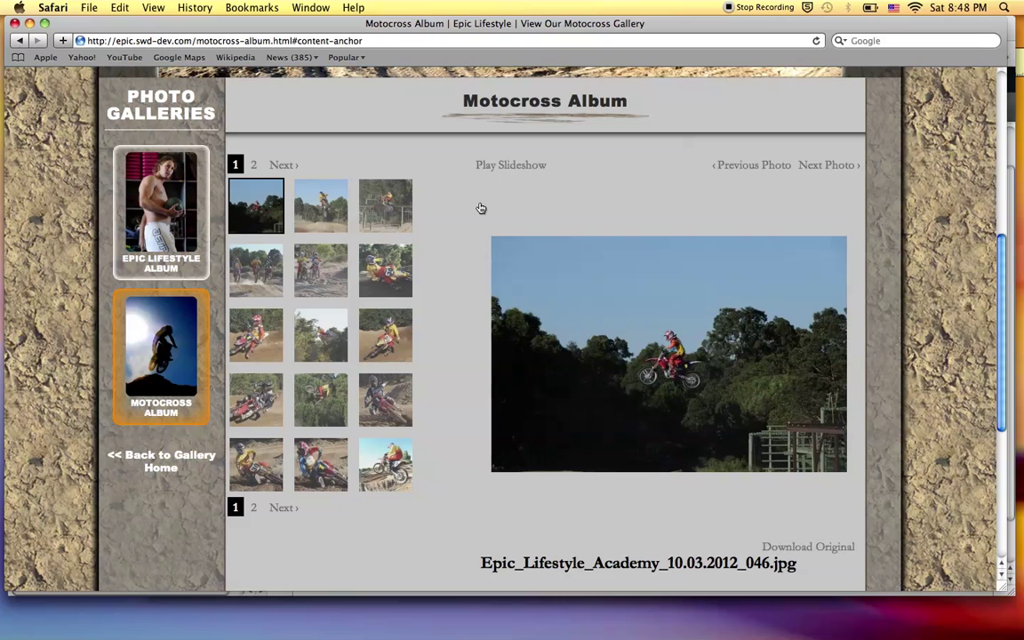
# Look over Safari's Motocross Album page, then return to the manager's photo picker.
pyautogui.scroll(-1, 479, 208)
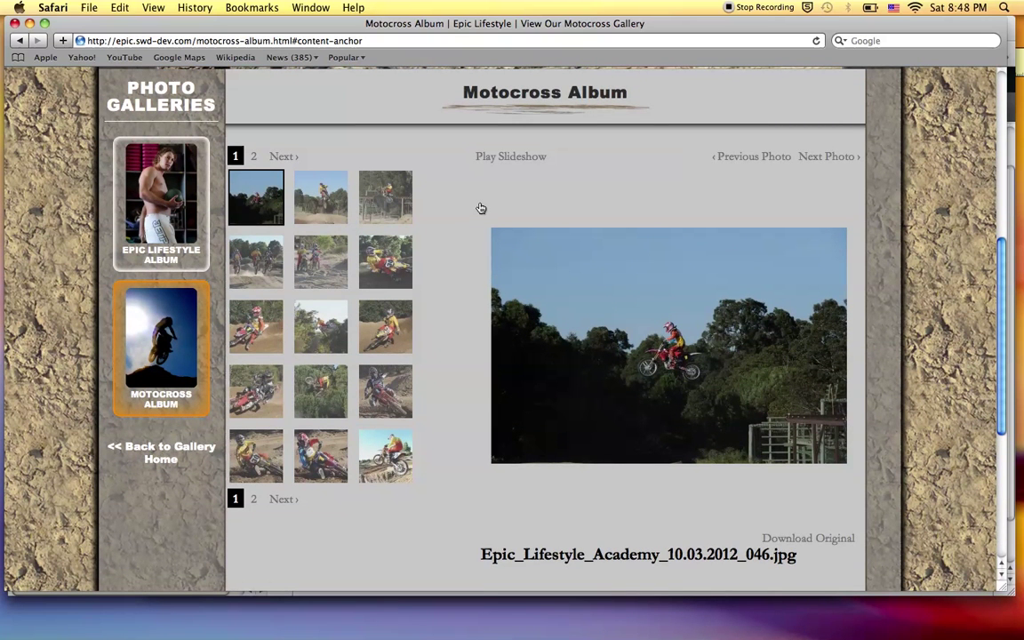
pyautogui.scroll(1, 462, 202)
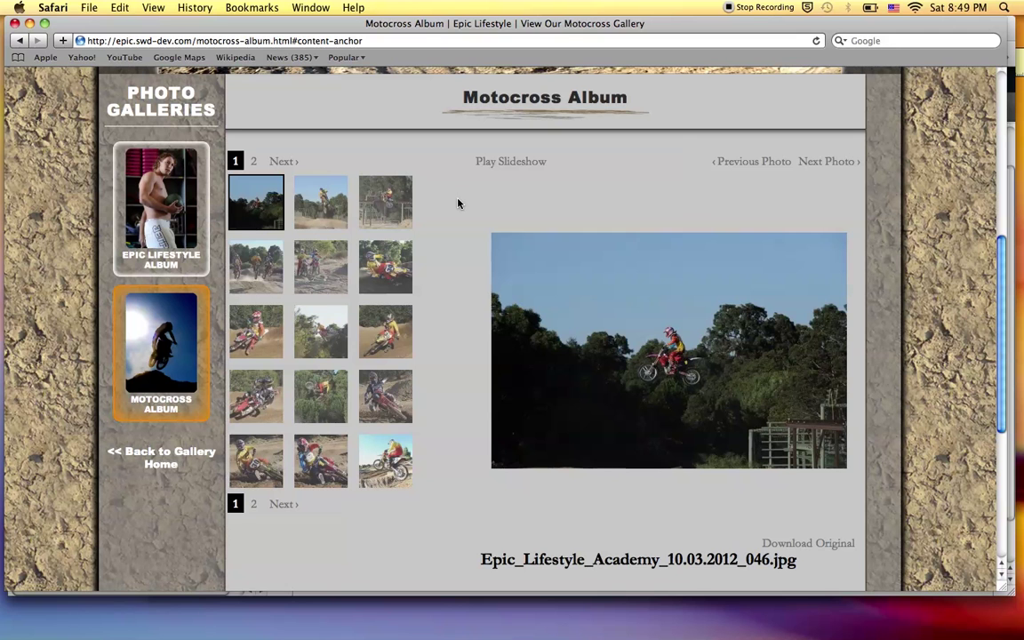
pyautogui.press('super+Tab')
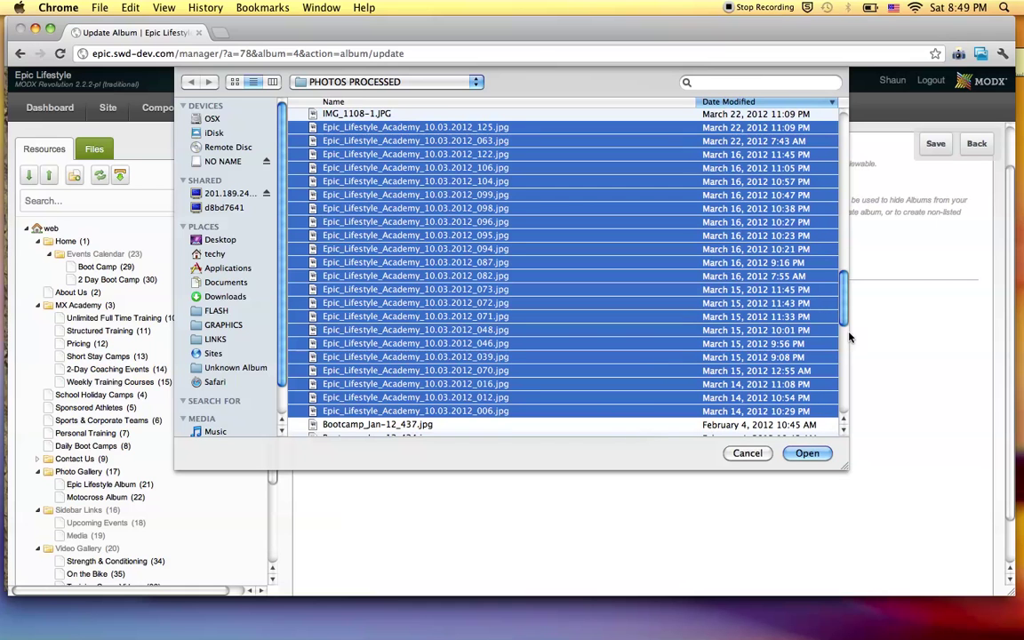
# Start multi-uploading the chosen Epic_Lifestyle_Academy photos and move the upload window higher.
pyautogui.click(805, 453)
pyautogui.moveTo(528, 265); pyautogui.dragTo(491, 101)
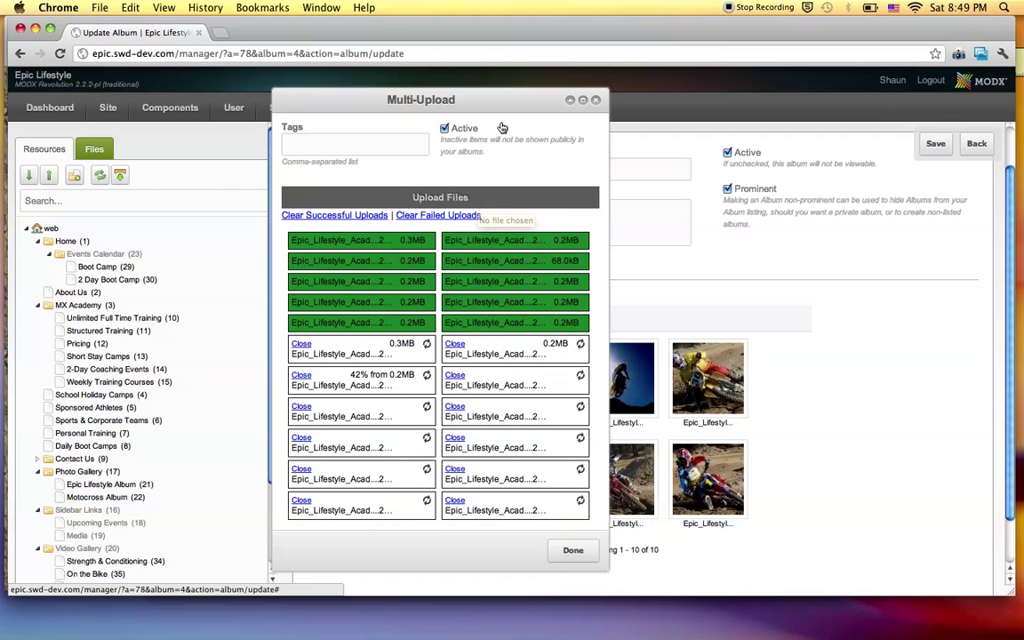
# Once uploads finish, clear the successful uploads and close the Multi-Upload window.
pyautogui.moveTo(503, 96); pyautogui.dragTo(513, 84)
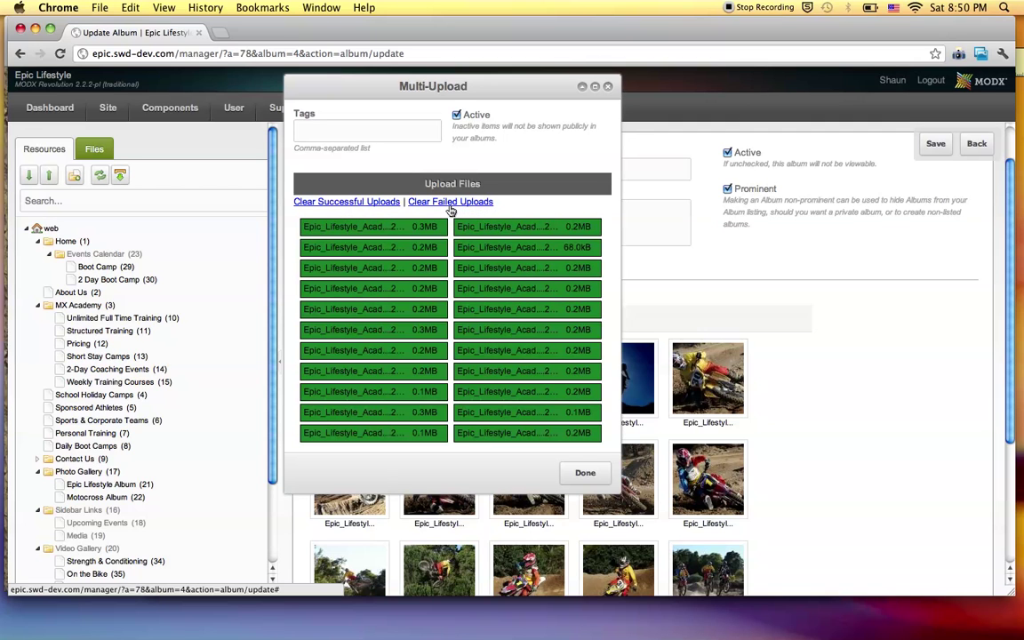
pyautogui.click(354, 210)
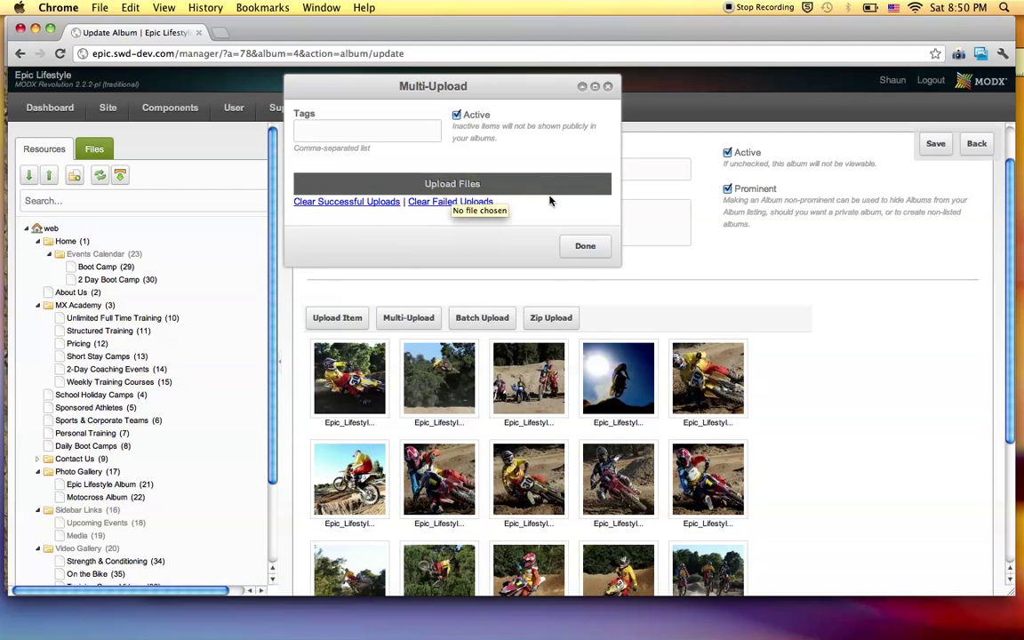
pyautogui.click(582, 248)
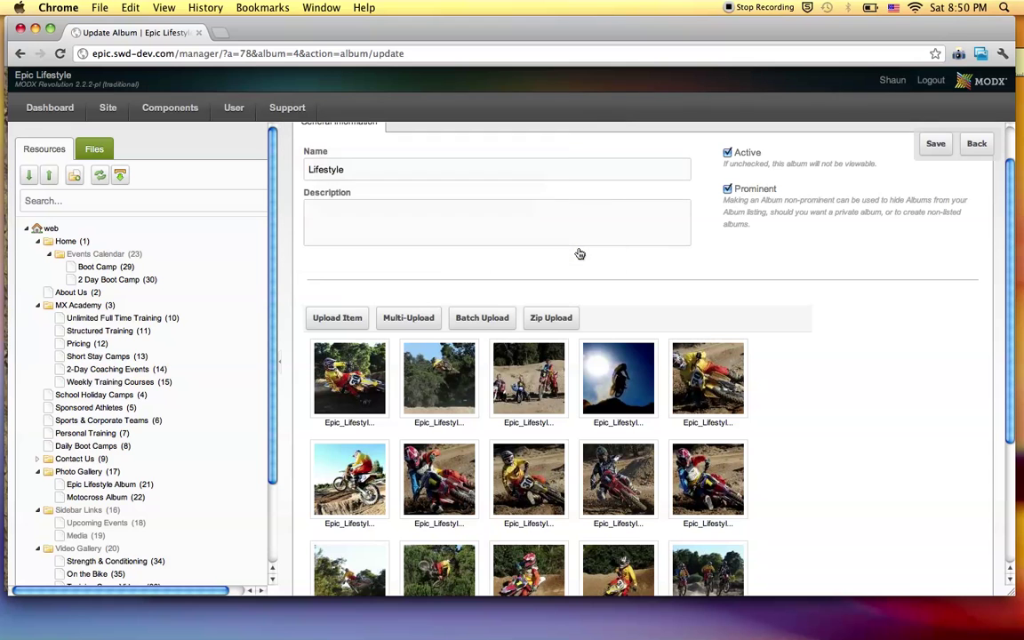
# Set the album to 40 photos per page so all 22 Lifestyle photos show together.
pyautogui.scroll(-5, 785, 290)
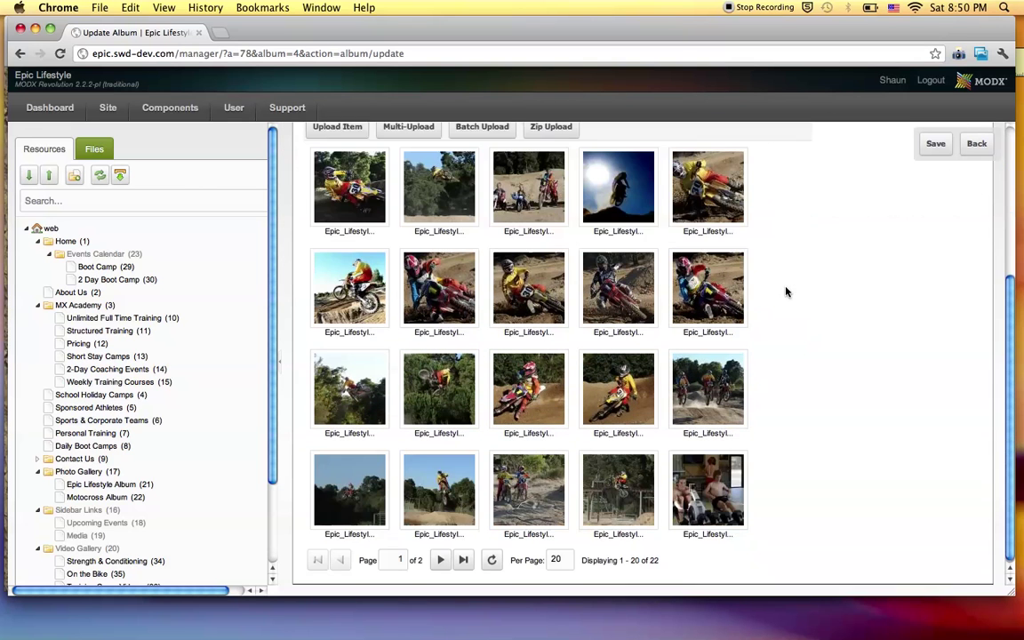
pyautogui.scroll(5, 786, 291)
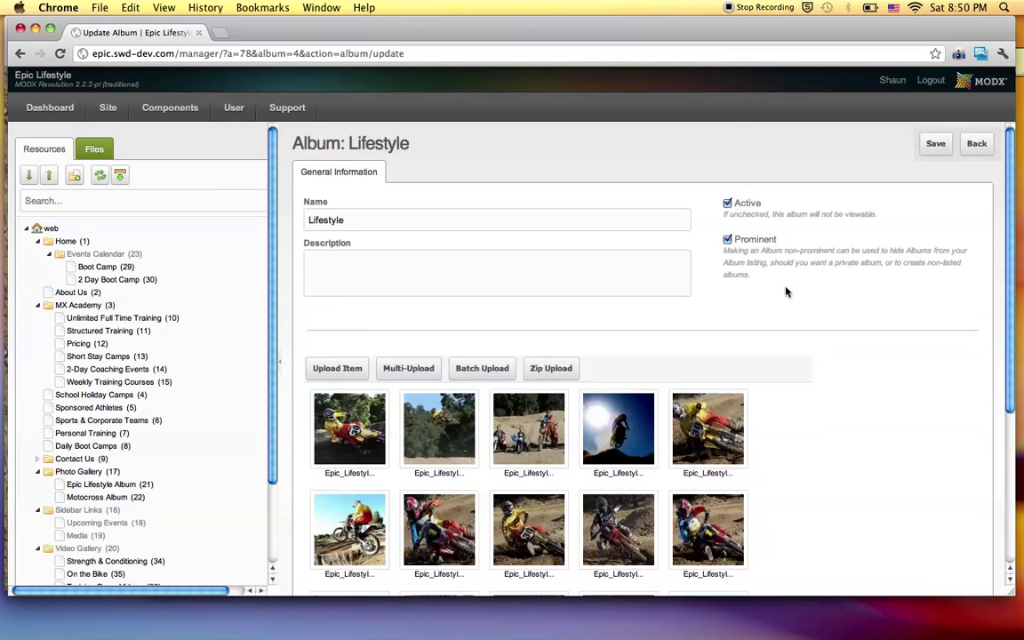
pyautogui.scroll(-5, 786, 292)
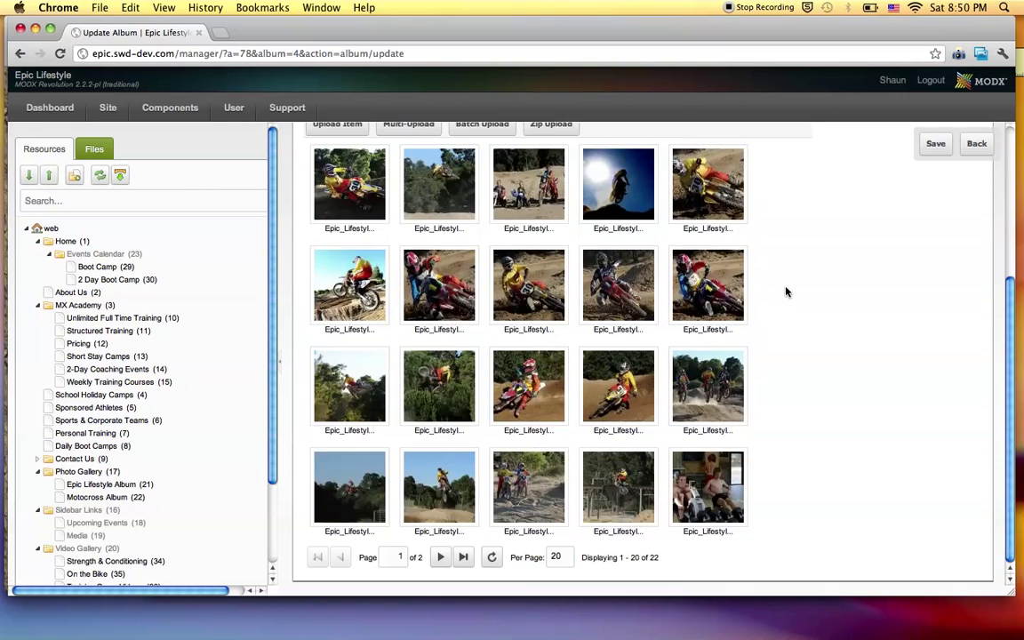
pyautogui.doubleClick(555, 557)
pyautogui.press('Return')
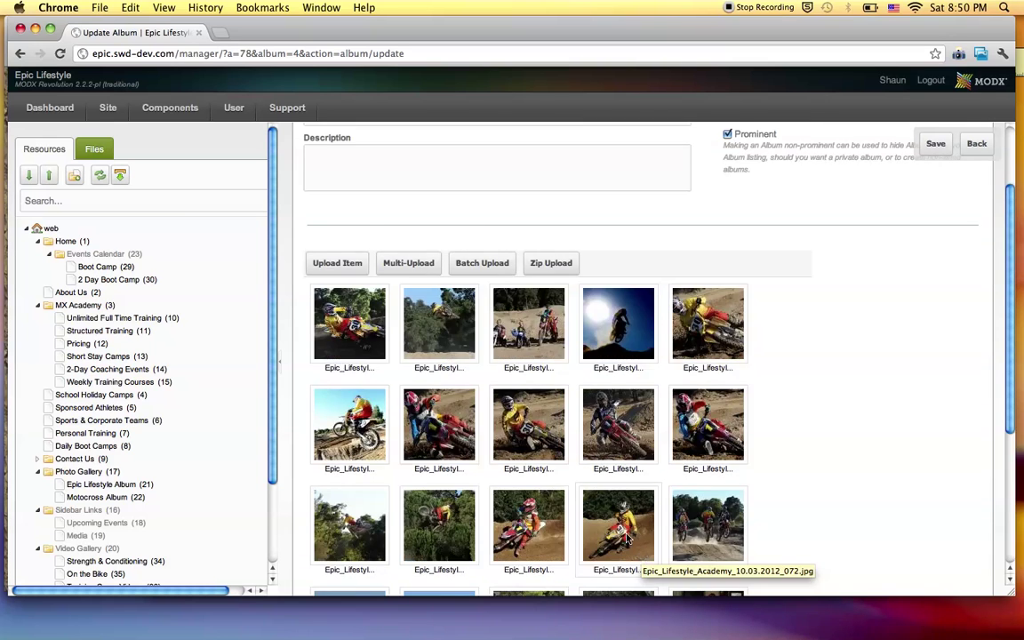
# Save the Lifestyle album.
pyautogui.scroll(-5, 650, 487)
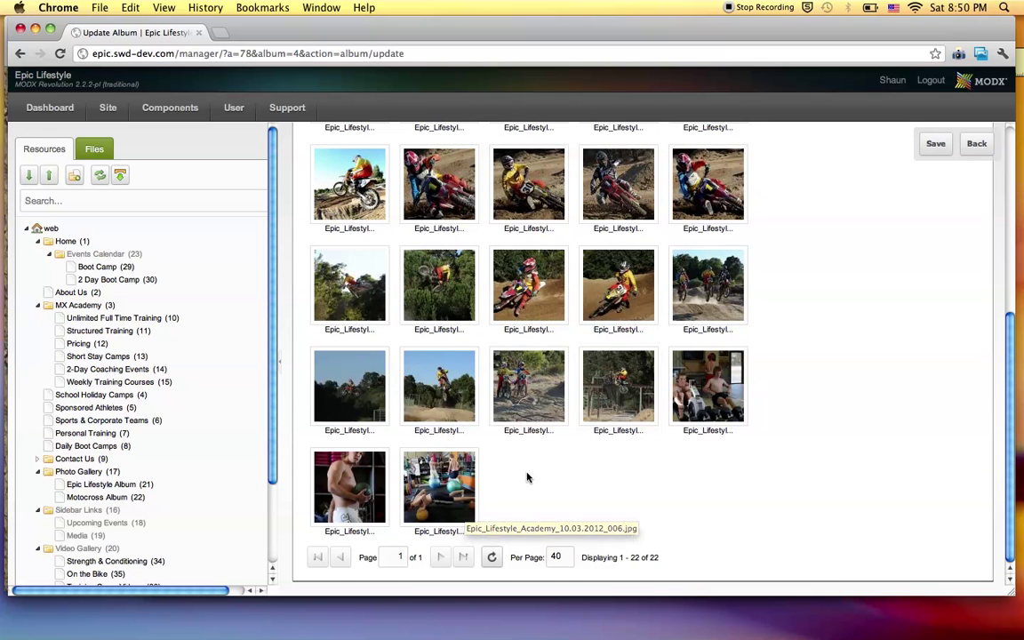
pyautogui.scroll(5, 581, 490)
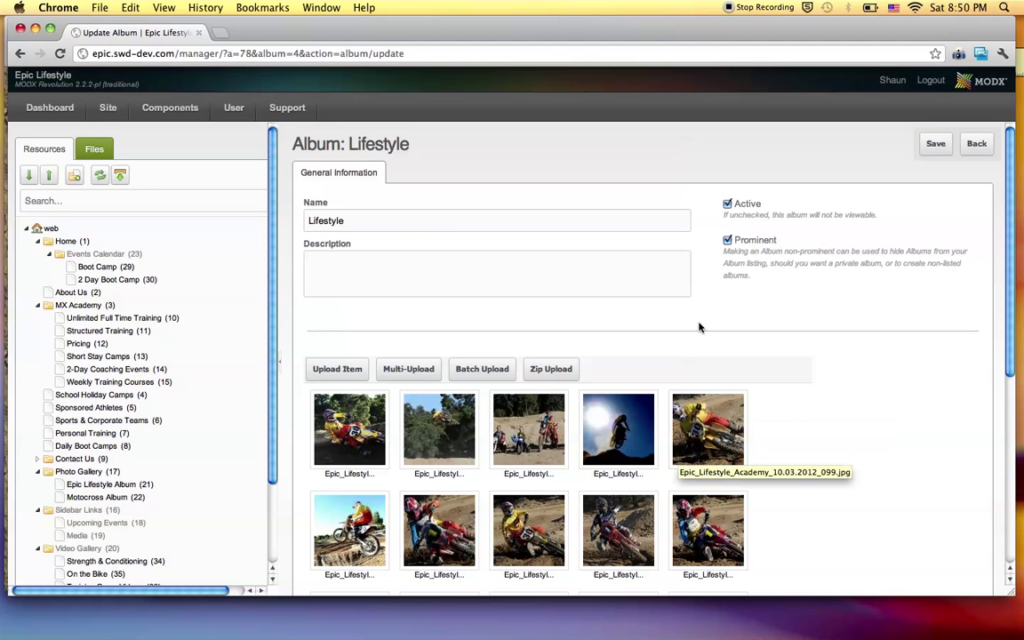
pyautogui.click(938, 143)
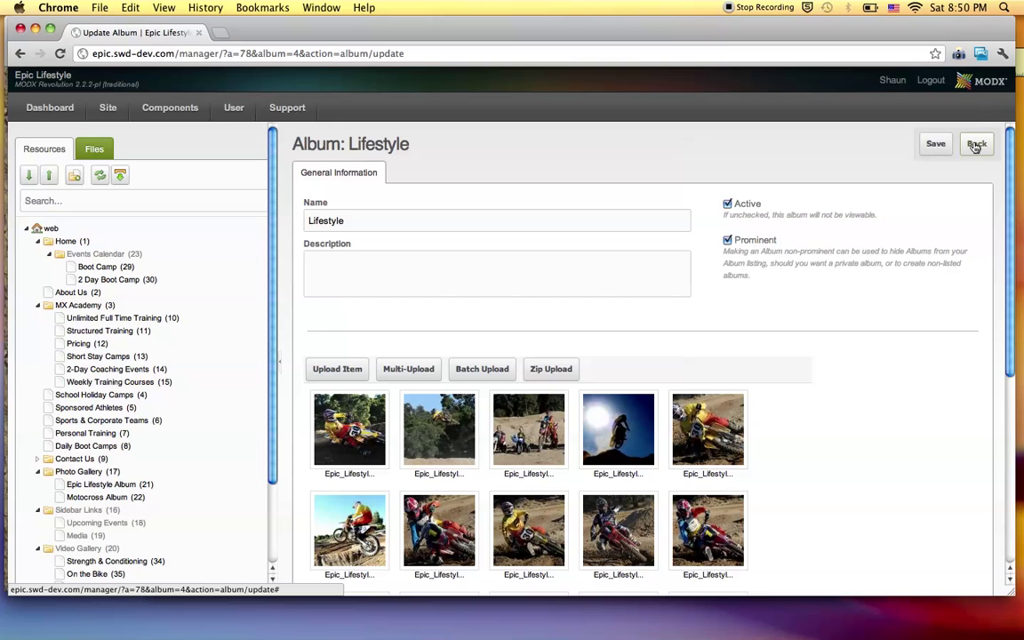
# Go back to the Gallery album list and expand the whole resource tree.
pyautogui.click(975, 144)
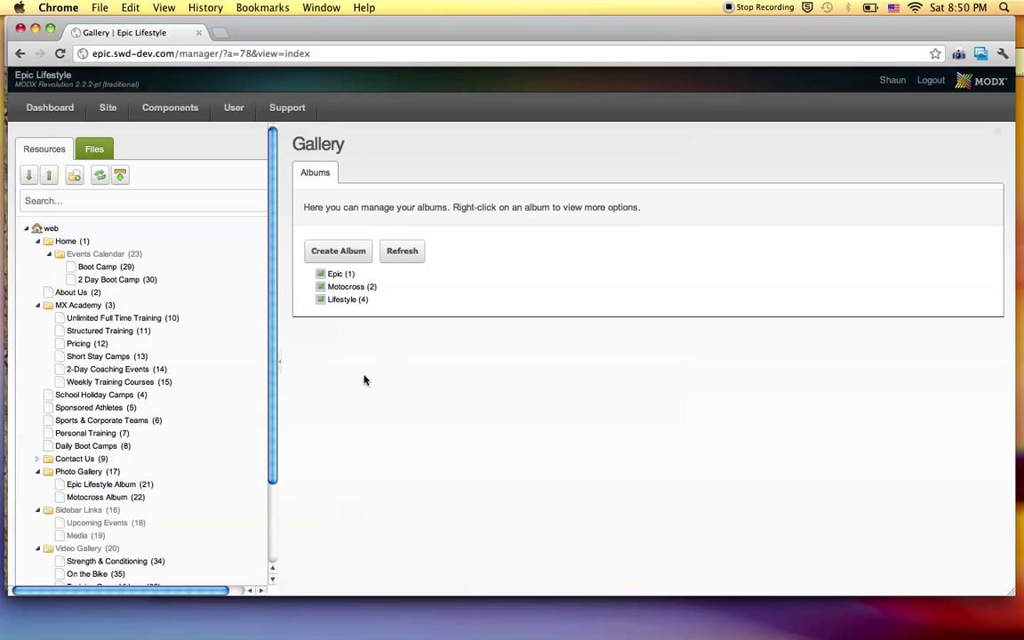
pyautogui.scroll(-3, 178, 371)
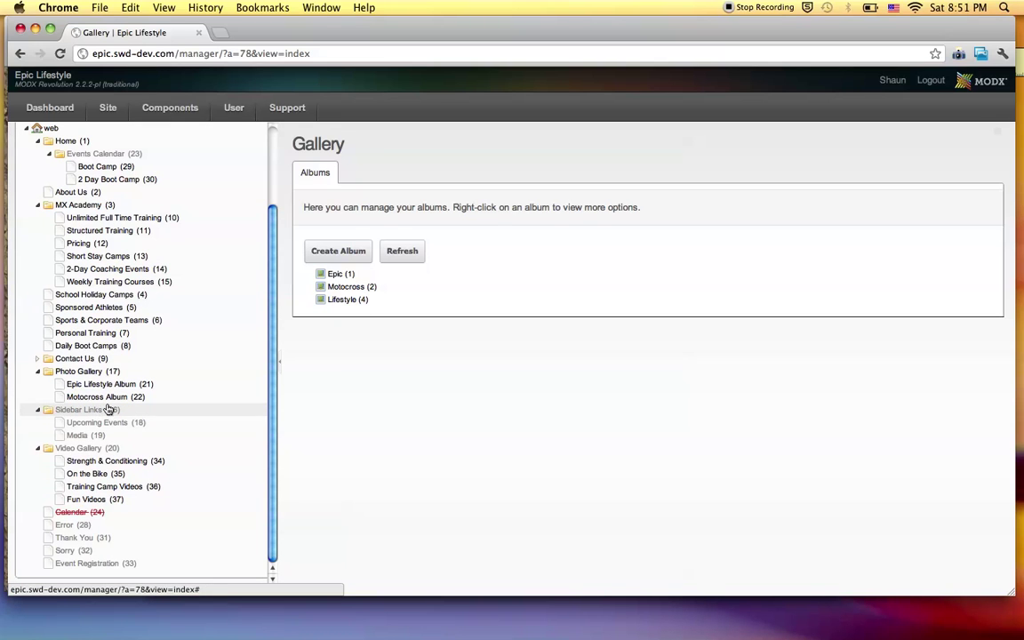
pyautogui.scroll(3, 98, 238)
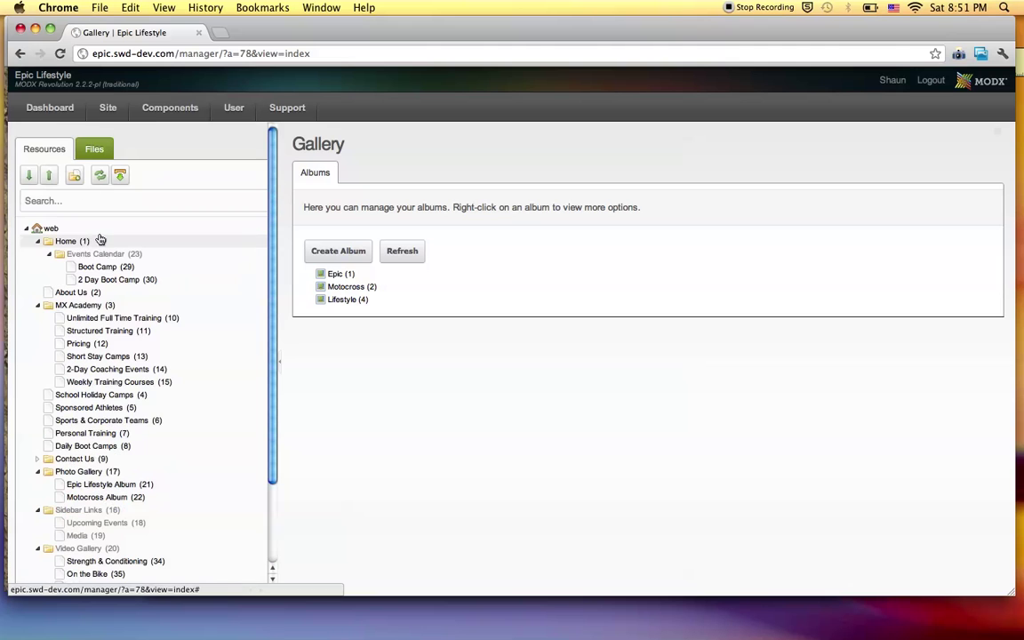
pyautogui.click(32, 182)
pyautogui.scroll(-3, 204, 381)
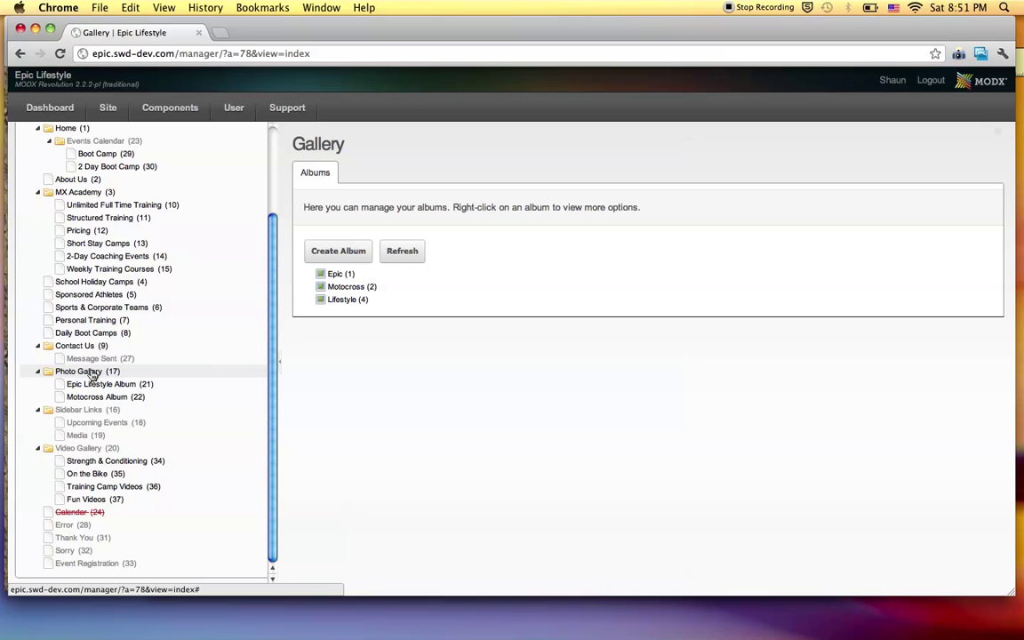
# Open the Photo Gallery page, then return to the albums list showing Epic, Motocross and Lifestyle.
pyautogui.click(90, 376)
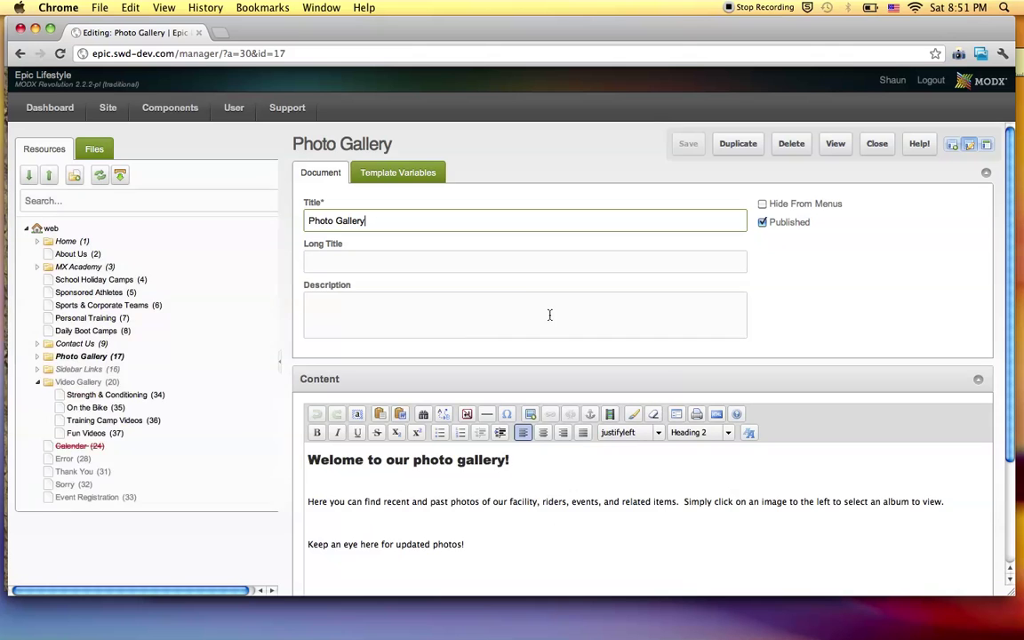
pyautogui.scroll(-2, 548, 315)
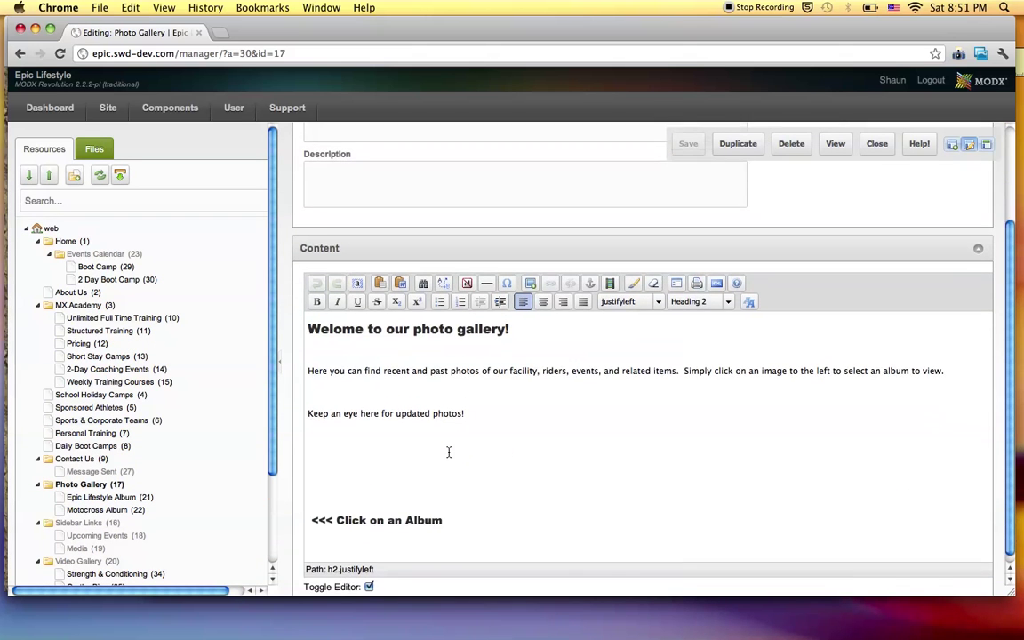
pyautogui.scroll(3, 448, 452)
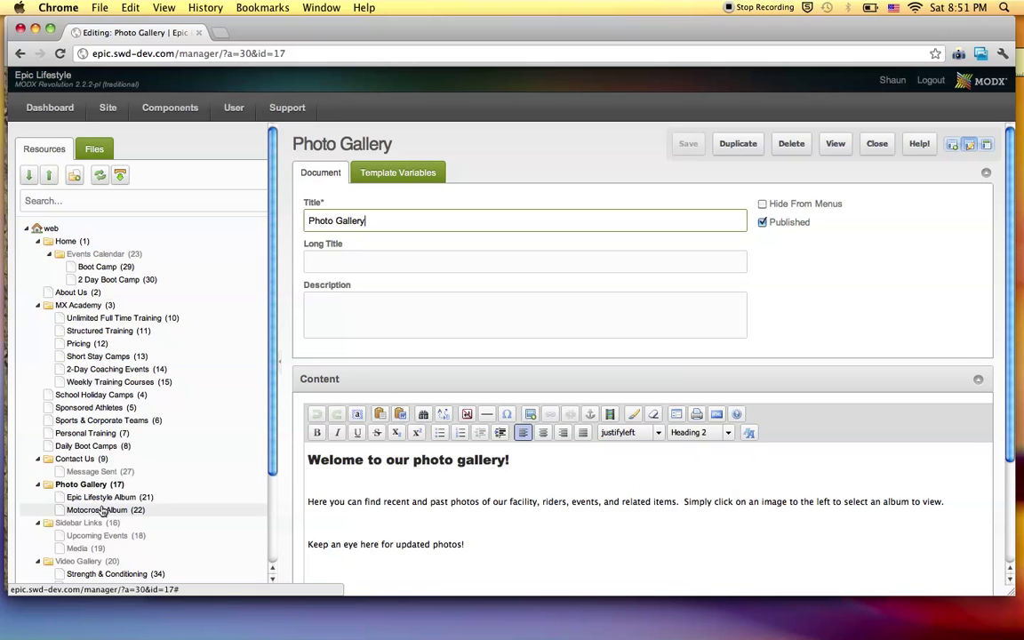
pyautogui.click(130, 342)
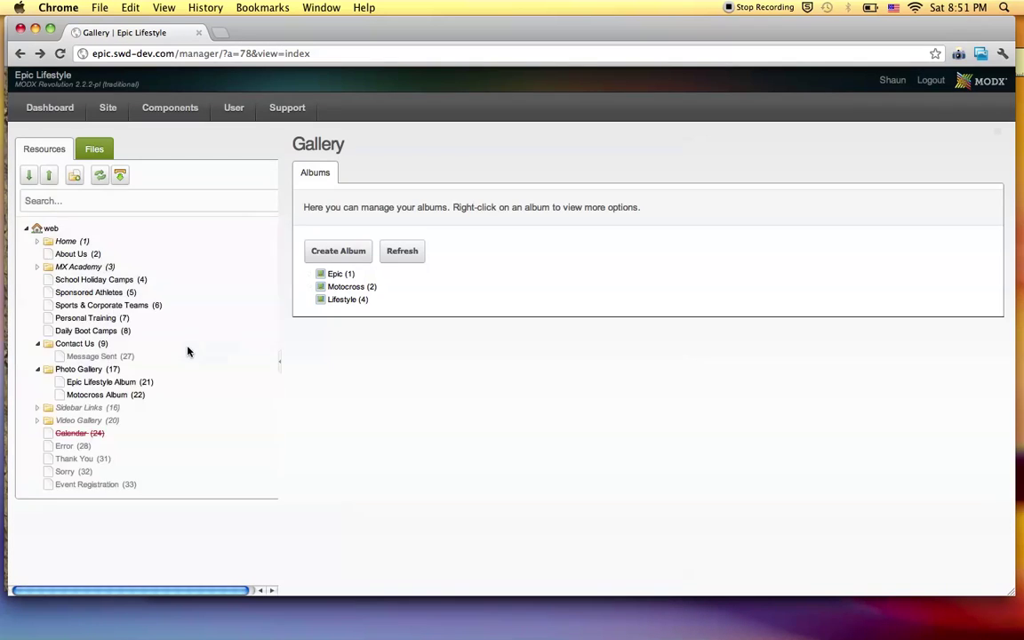
pyautogui.scroll(-3, 133, 418)
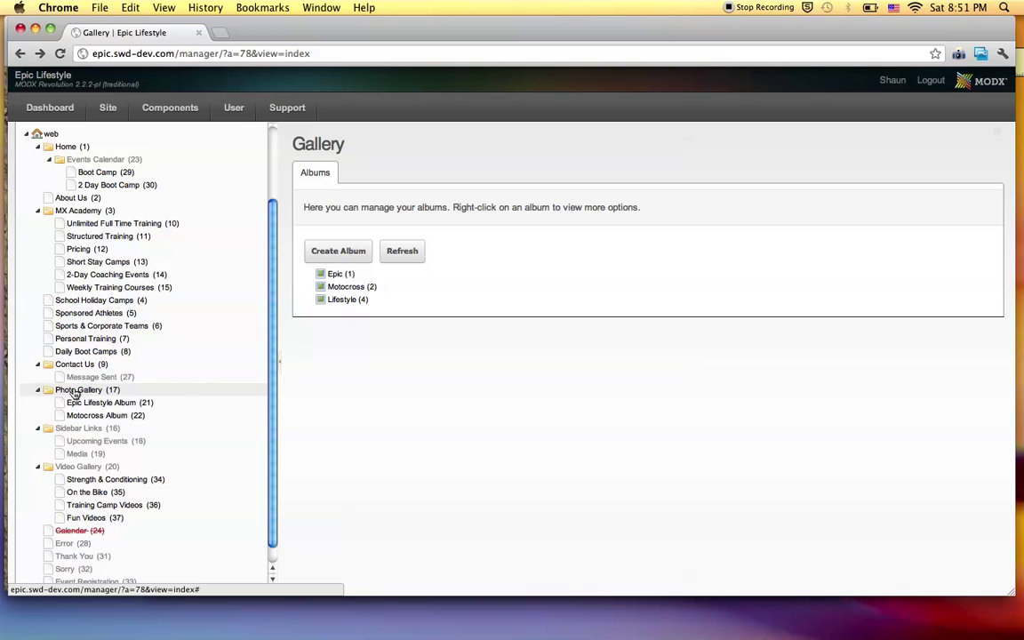
# Create a new document under the Photo Gallery page.
pyautogui.rightClick(75, 394)
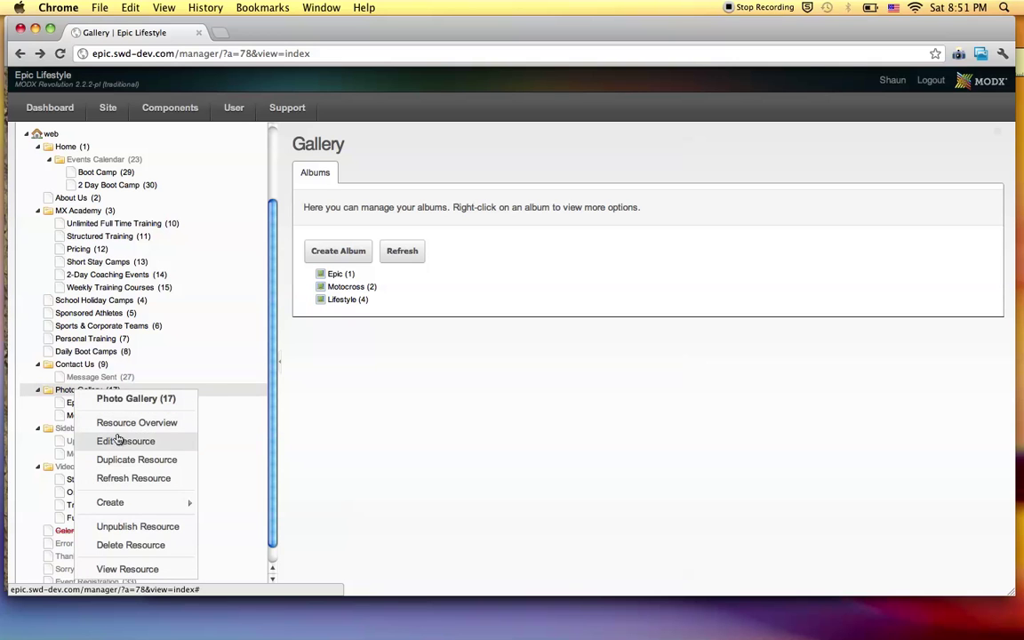
pyautogui.moveTo(129, 503)
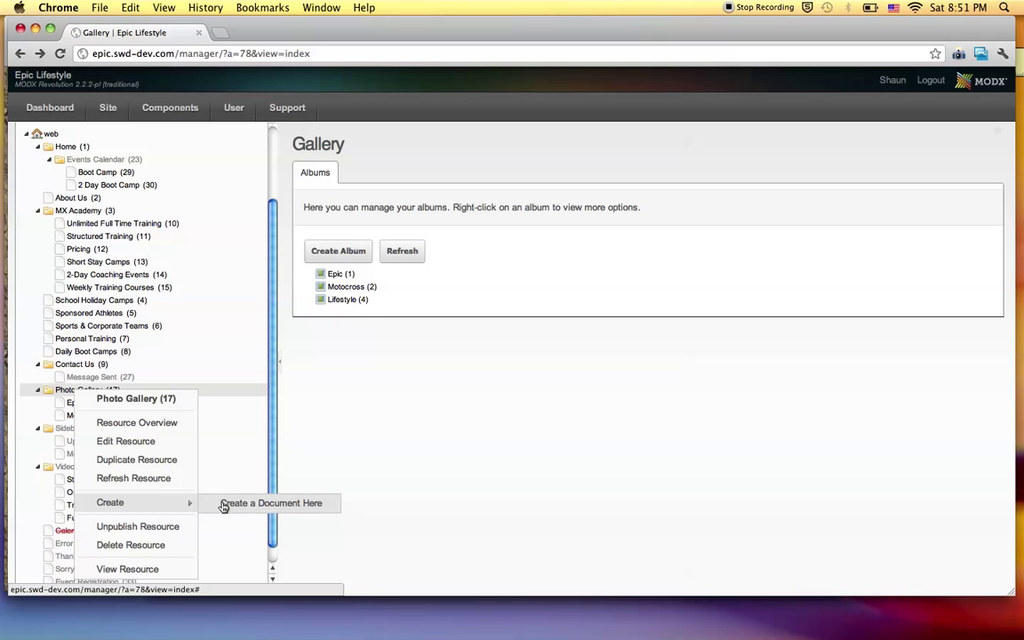
pyautogui.click(223, 503)
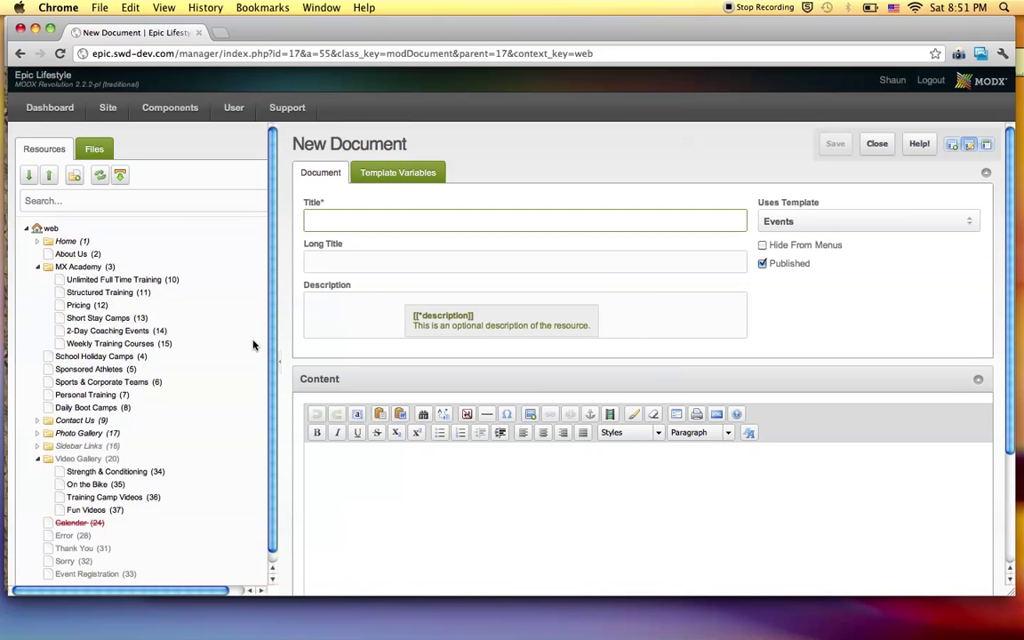
pyautogui.scroll(-2, 137, 398)
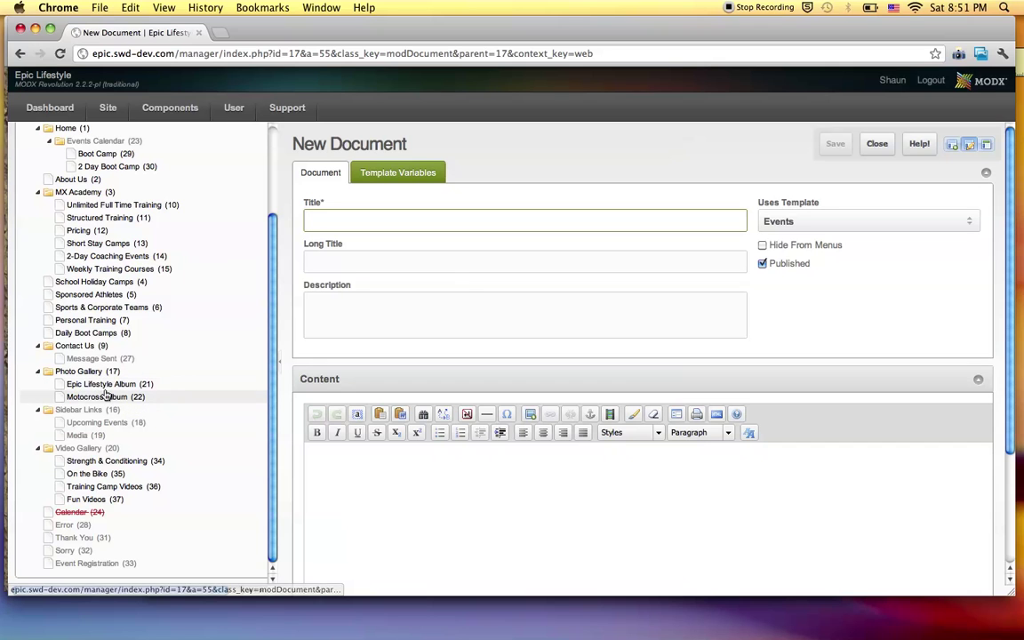
# Title the new document 'Lifestyle Album' and hide it from menus.
pyautogui.click(448, 222)
pyautogui.click(448, 224)
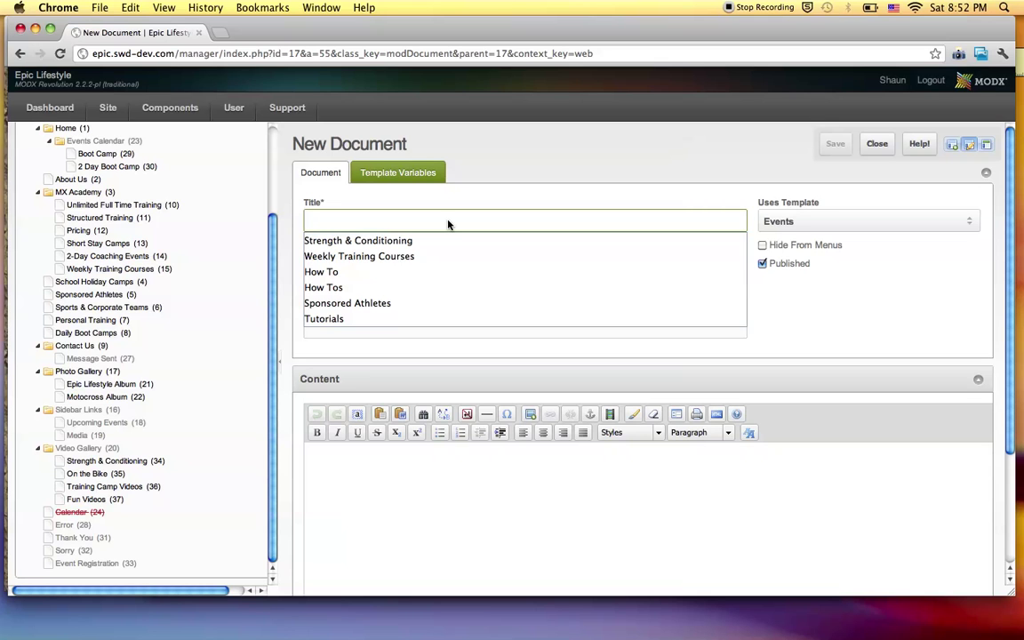
pyautogui.write('Lifesyle')
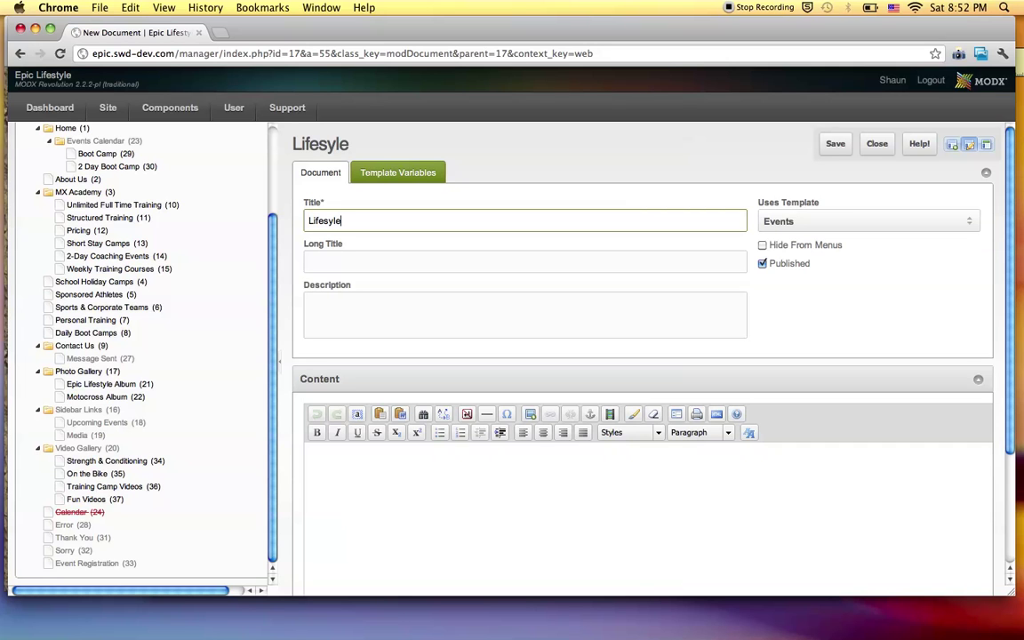
pyautogui.write('yle')
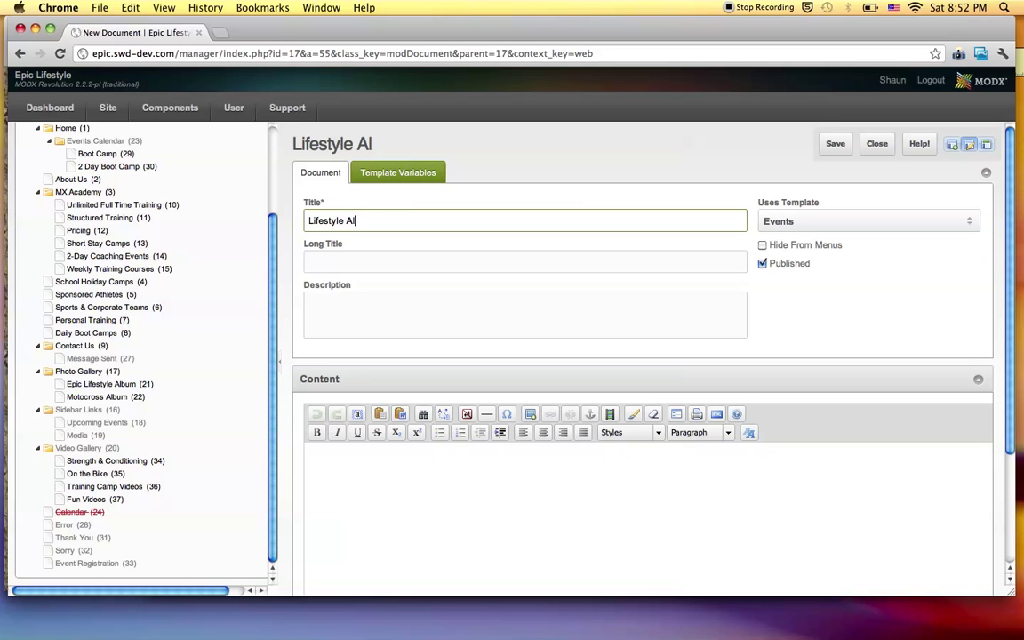
pyautogui.write('Album')
pyautogui.click(761, 247)
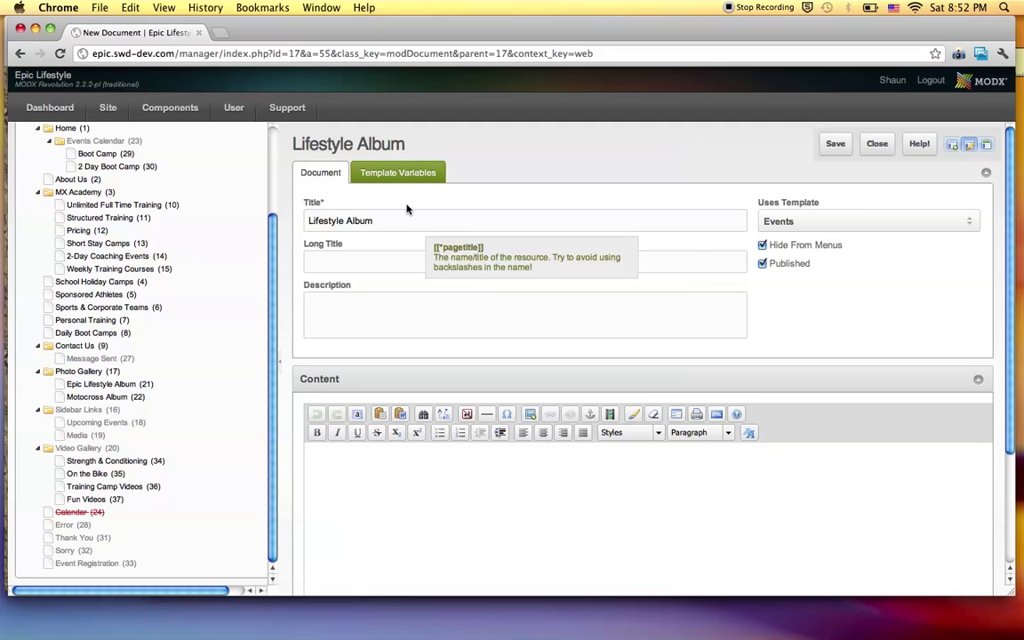
# Review the Template Variables tab, leaving Long Title and Description empty on the Document tab.
pyautogui.click(395, 172)
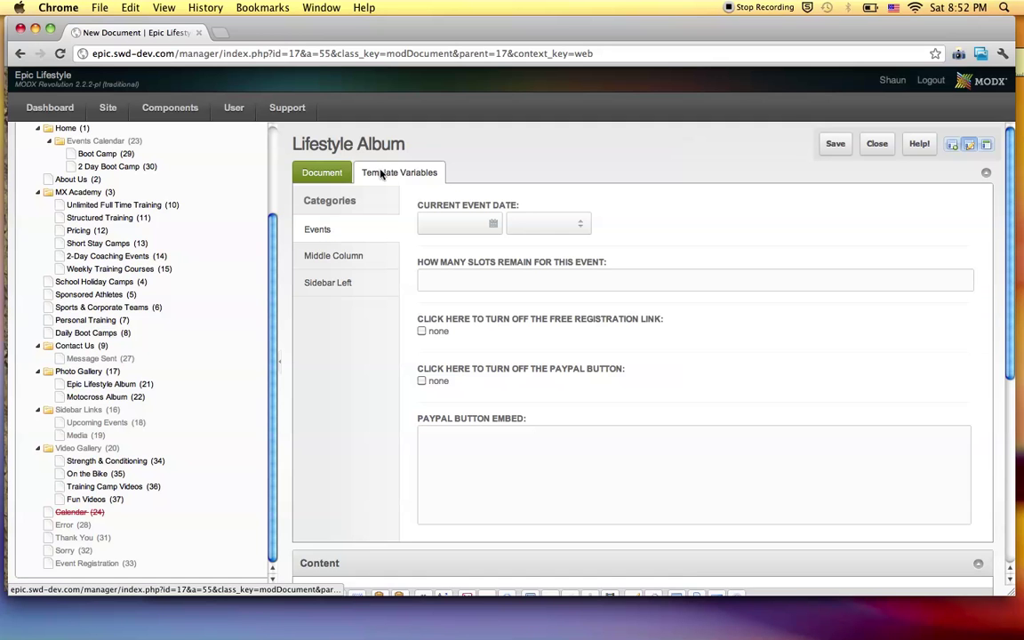
pyautogui.click(316, 171)
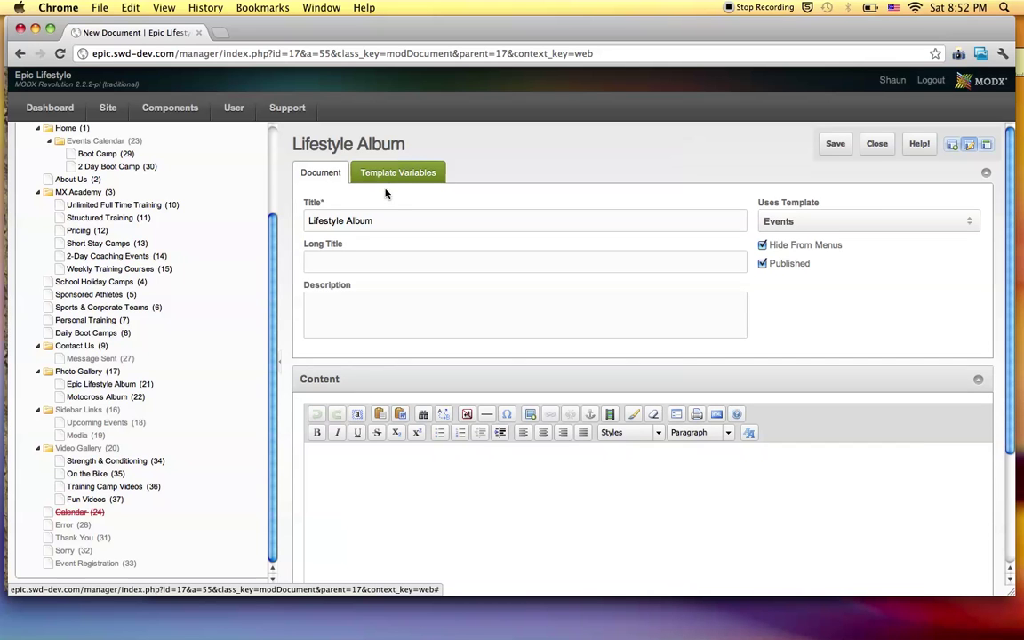
pyautogui.click(350, 258)
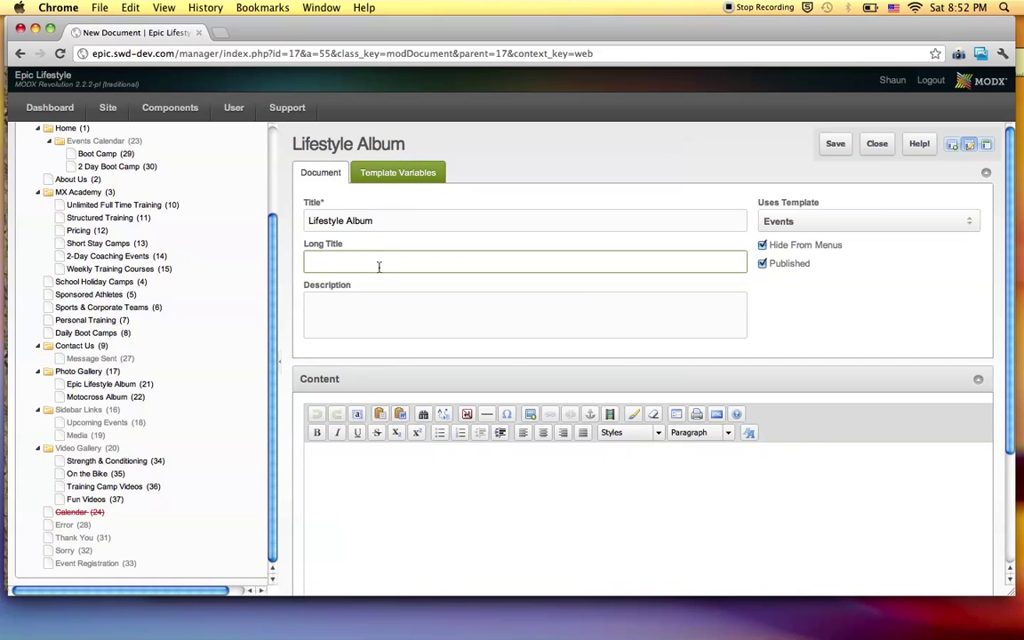
pyautogui.click(361, 311)
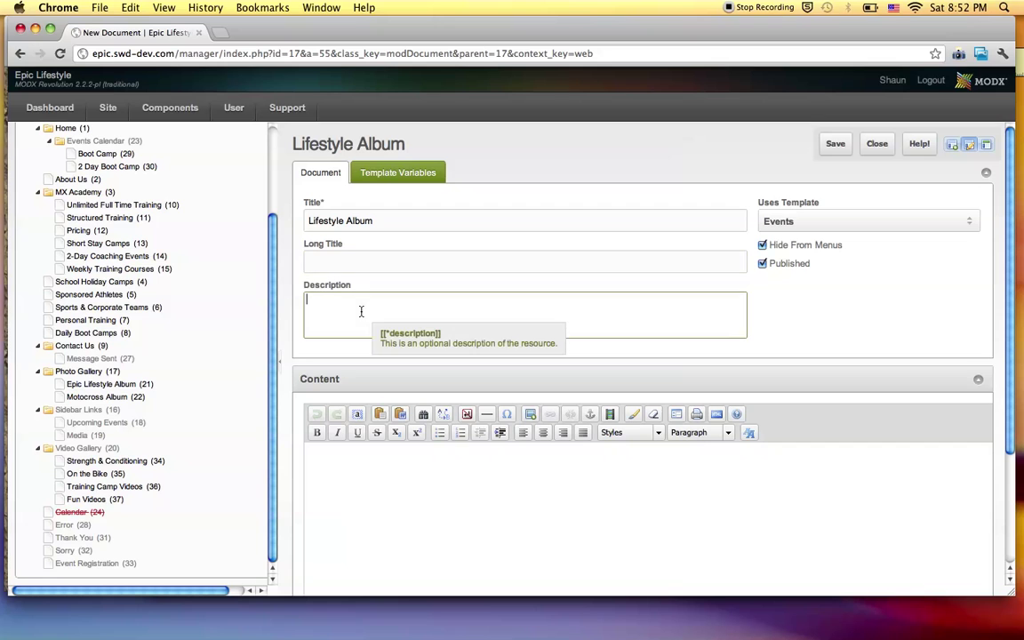
pyautogui.click(339, 261)
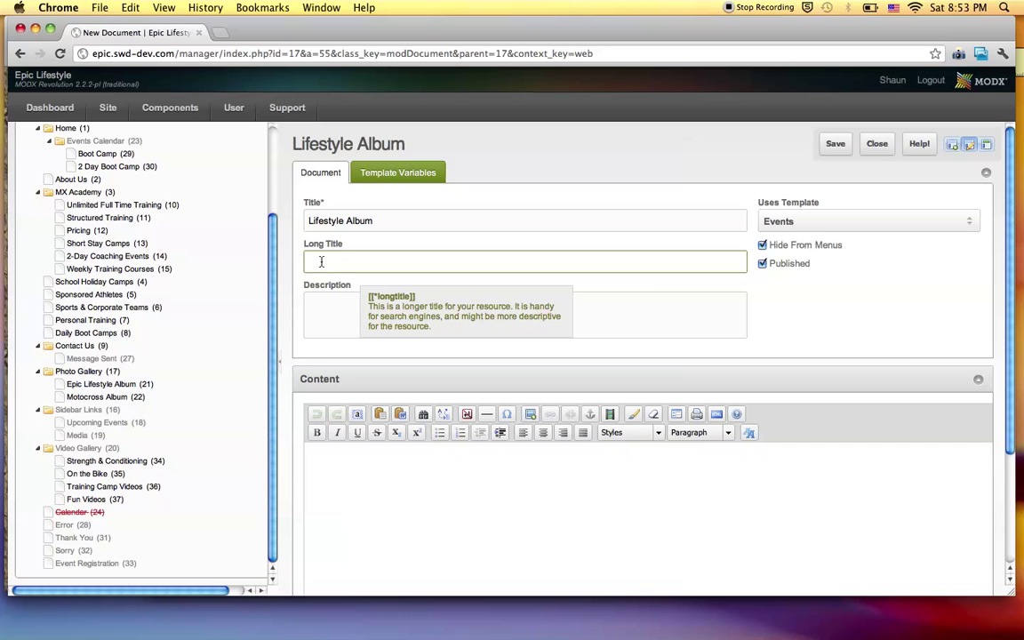
pyautogui.click(326, 260)
pyautogui.click(336, 308)
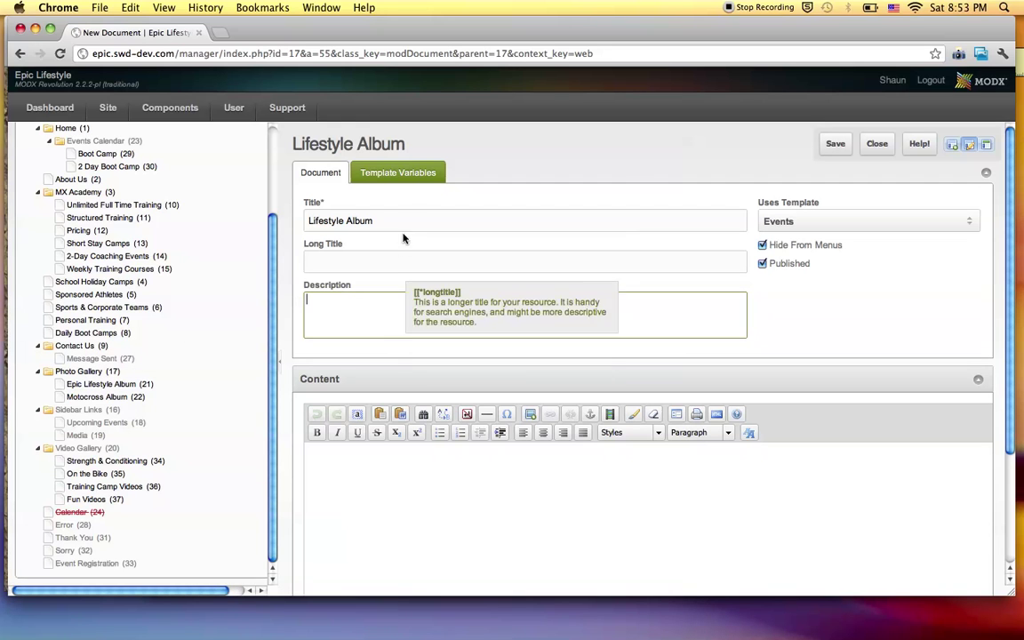
pyautogui.click(386, 173)
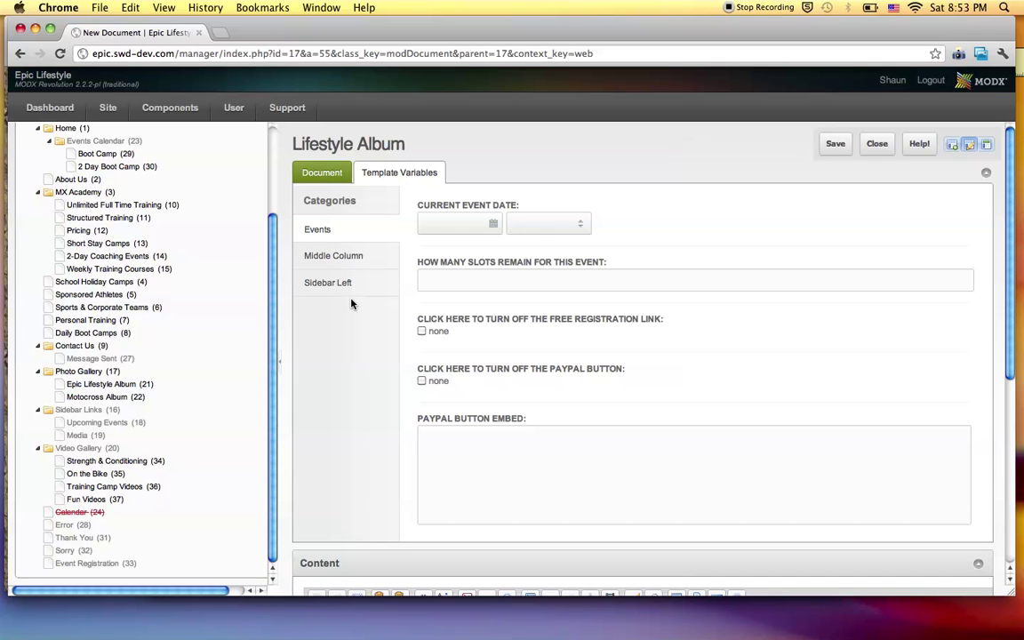
pyautogui.click(336, 172)
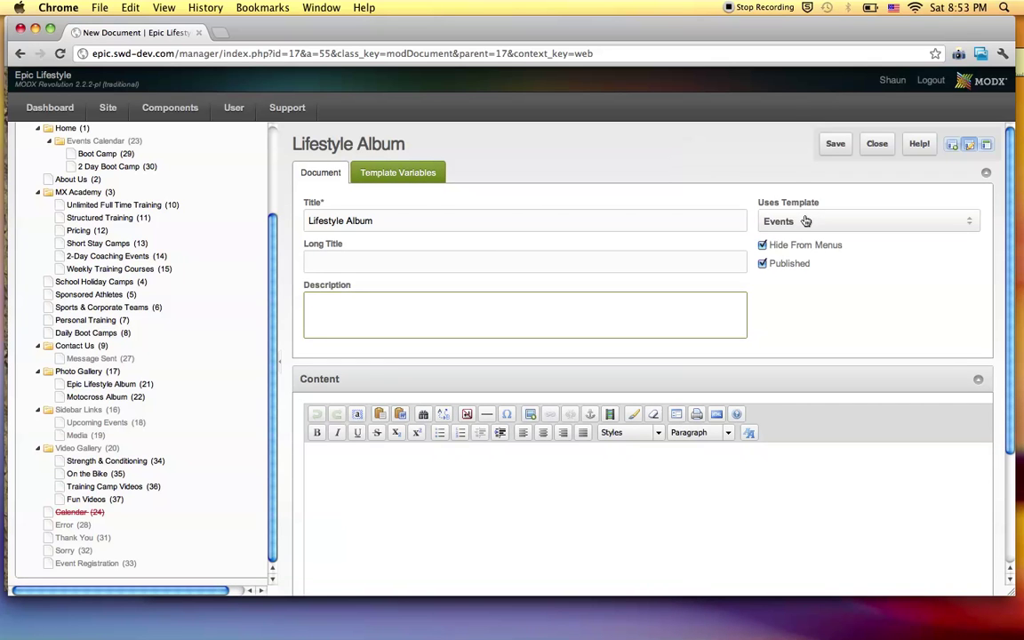
pyautogui.moveTo(757, 223)
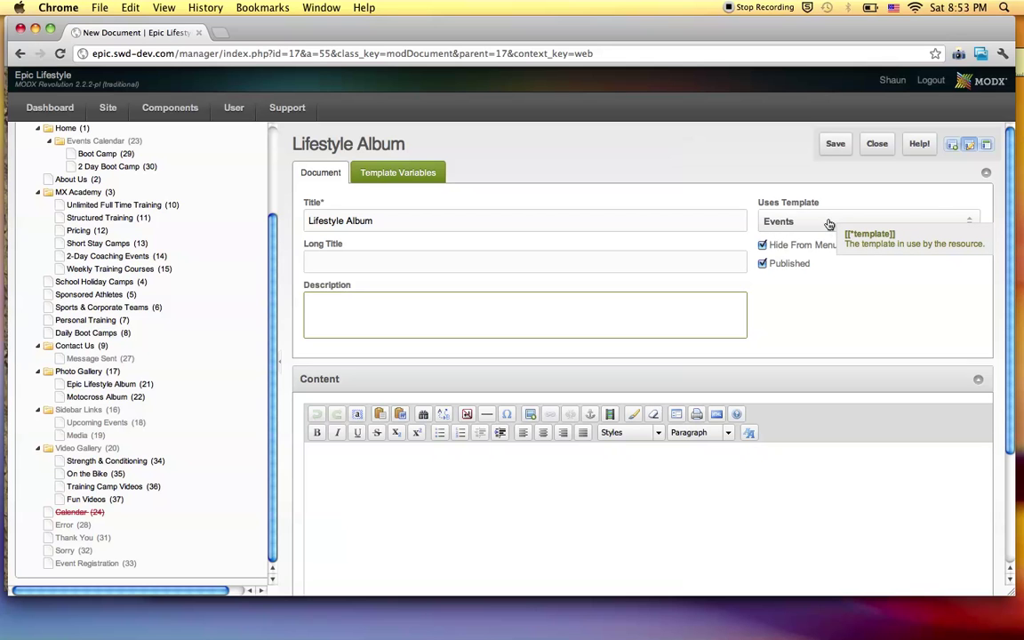
# Switch the Lifestyle Album's template to 'album - Gallery' and confirm the change.
pyautogui.click(828, 223)
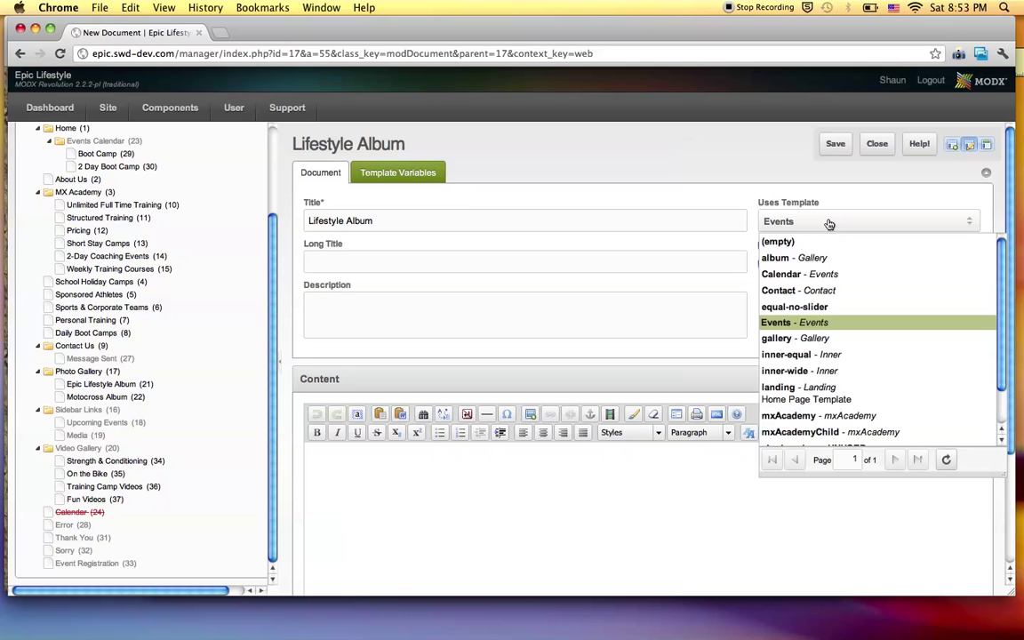
pyautogui.scroll(-1, 823, 284)
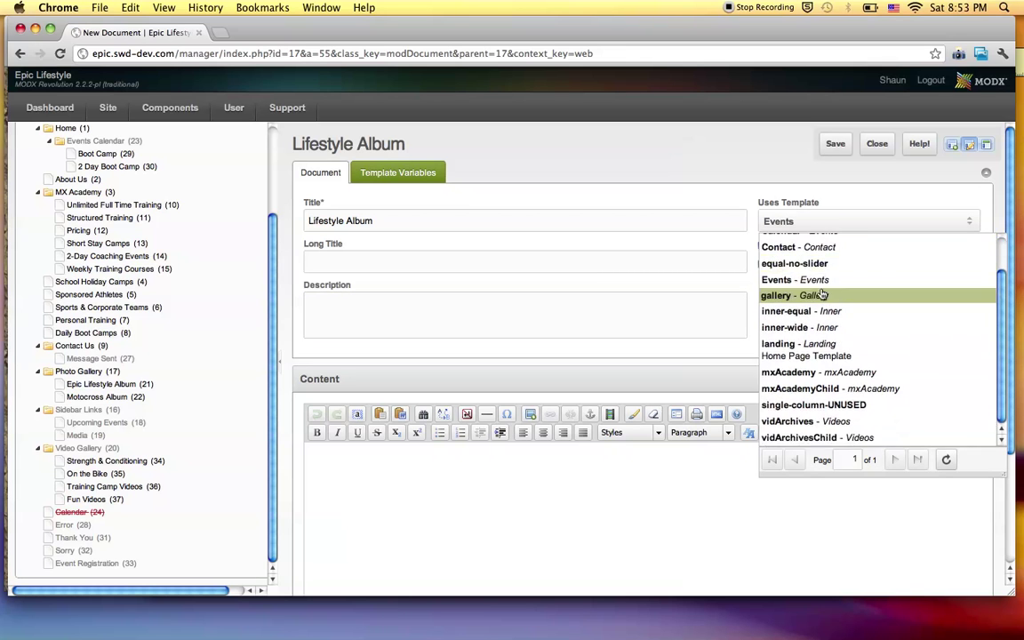
pyautogui.scroll(1, 823, 294)
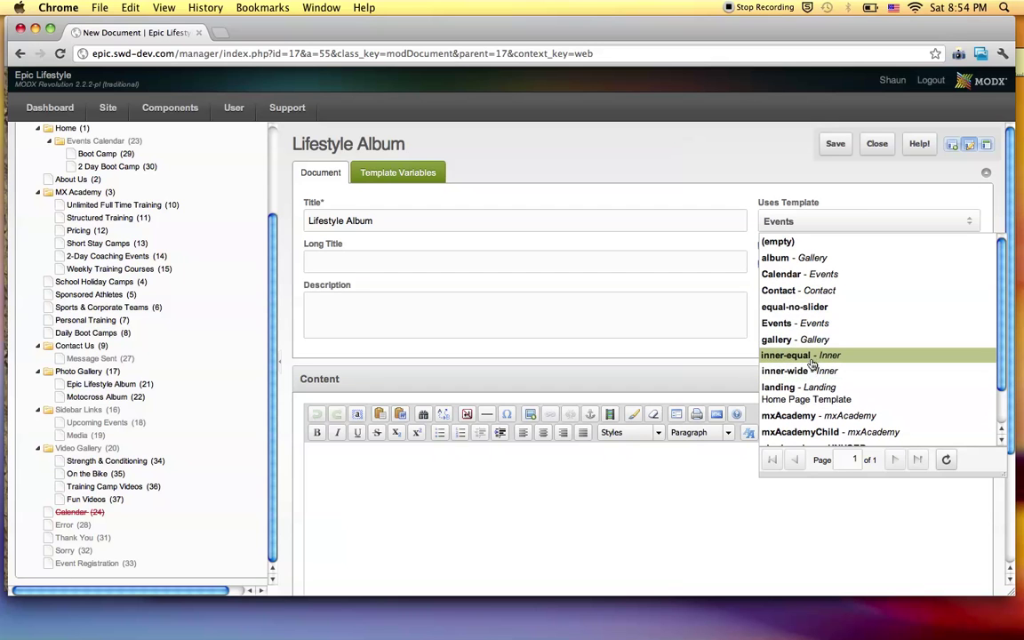
pyautogui.click(806, 263)
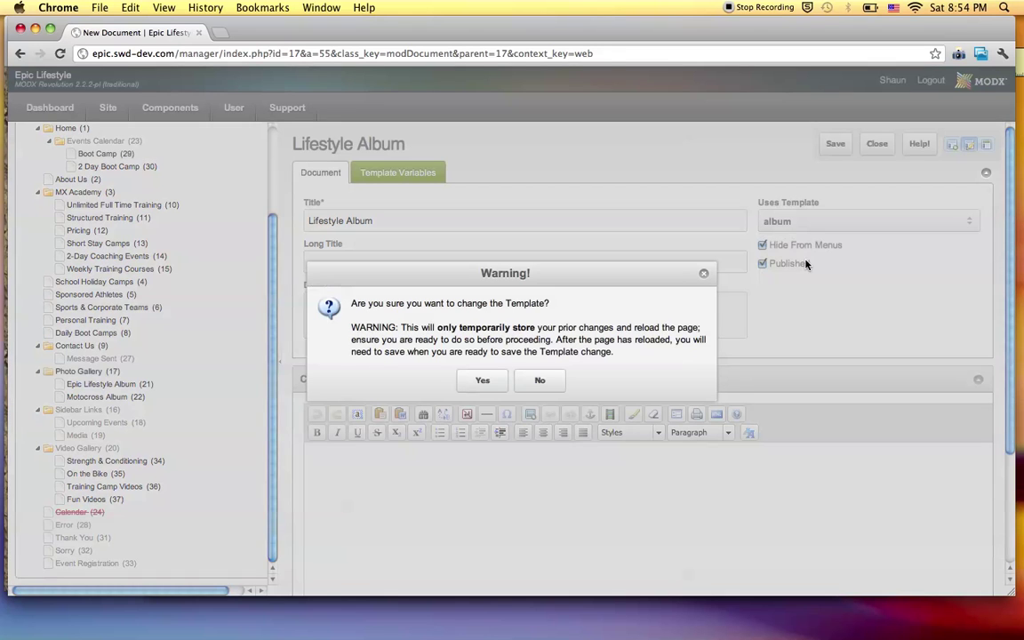
pyautogui.click(482, 379)
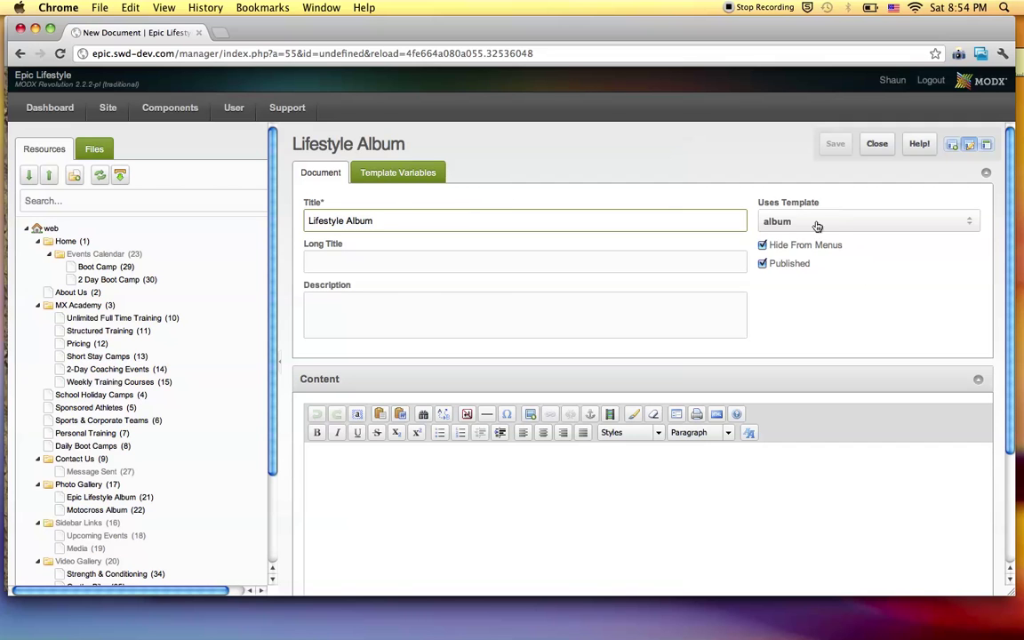
# Replace the gallery album name placeholder with Lifestyle, briefly checking the live site in Safari.
pyautogui.click(408, 174)
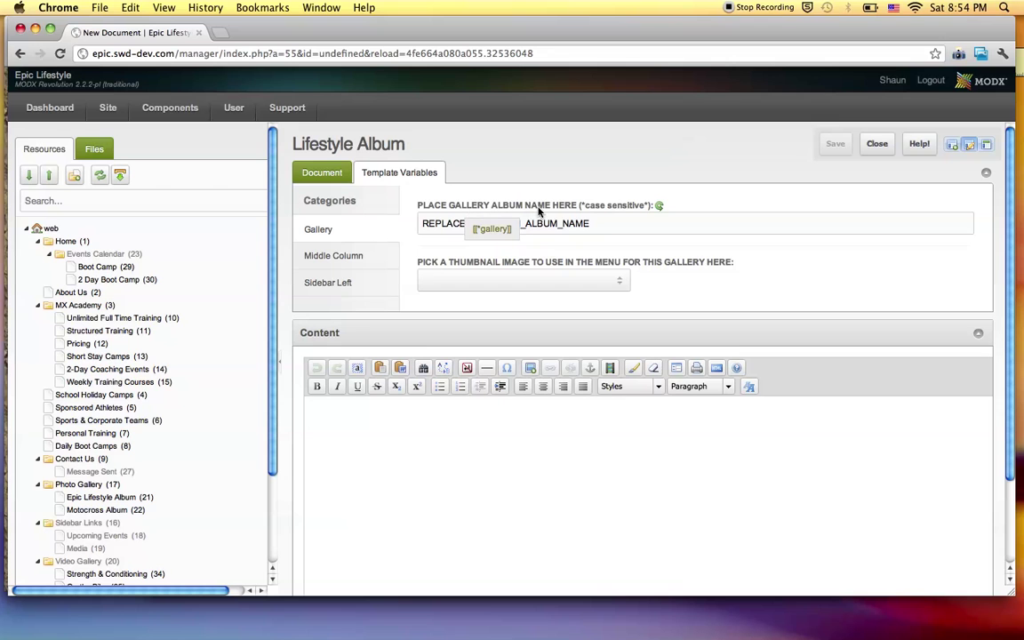
pyautogui.moveTo(597, 227); pyautogui.dragTo(423, 228)
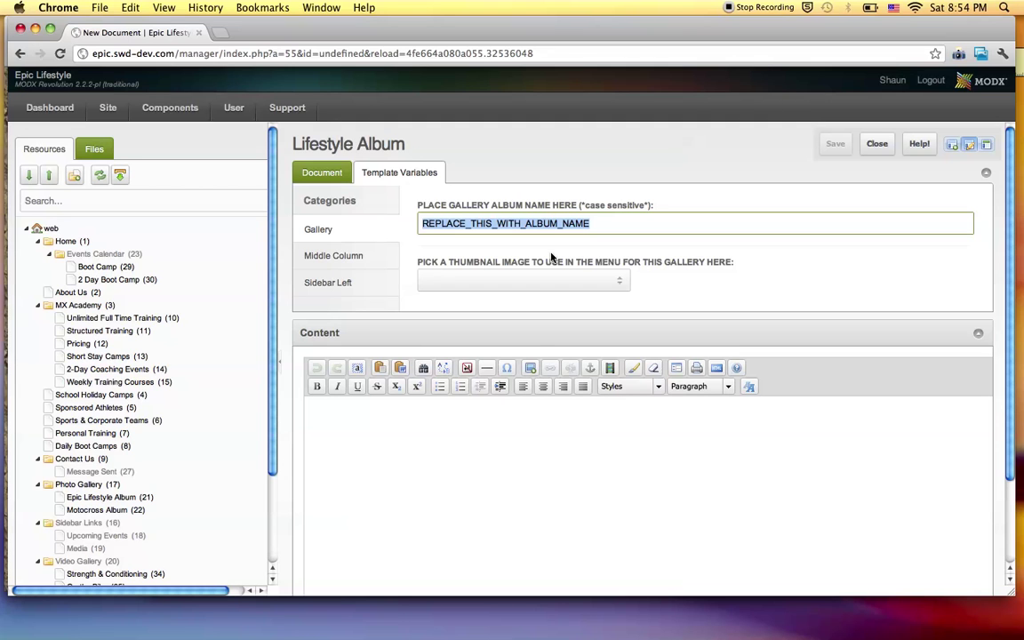
pyautogui.write('Lifestyle')
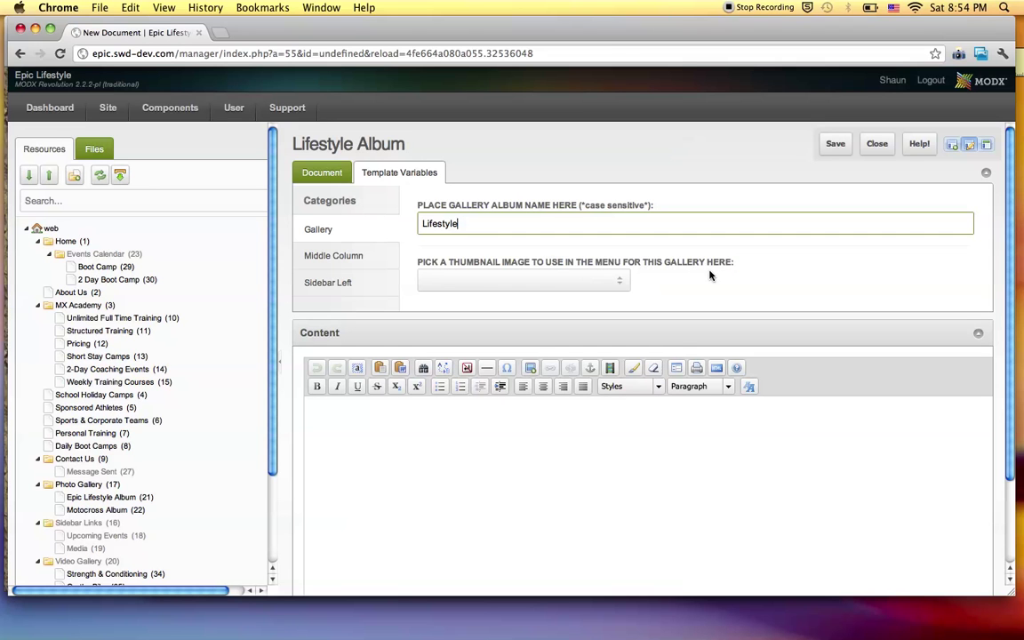
pyautogui.press('super+Tab')
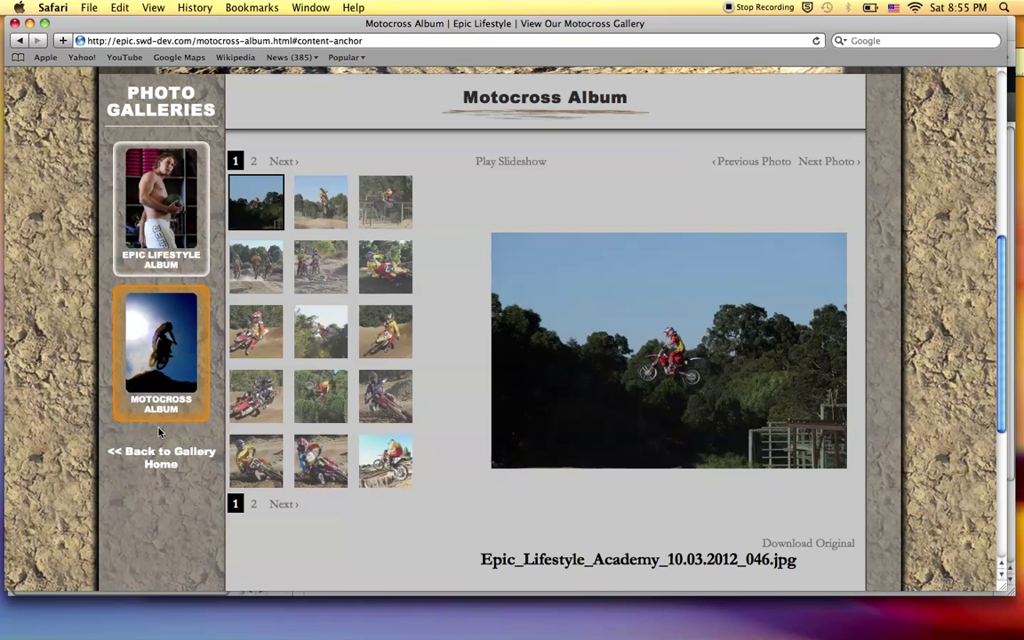
pyautogui.press('super+Tab')
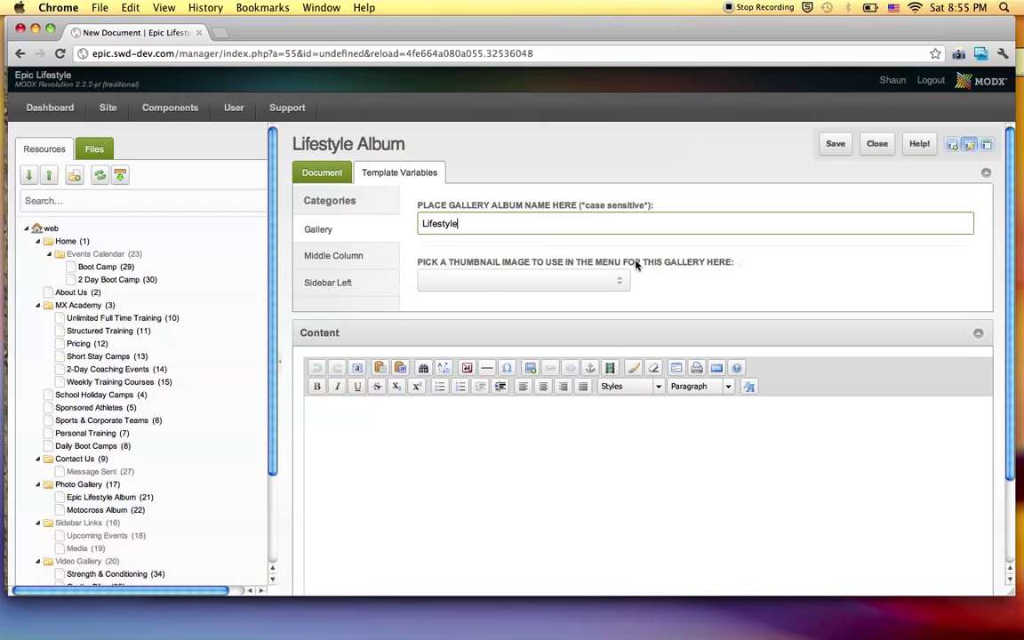
# From the thumbnail file browser, open Upload Files and browse the computer's photos.
pyautogui.click(619, 282)
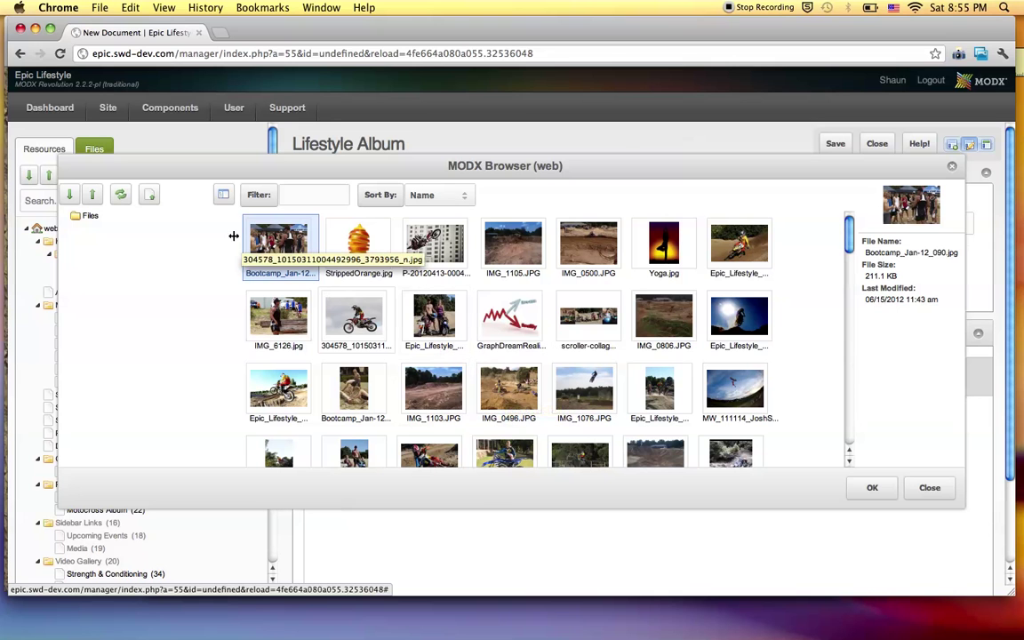
pyautogui.moveTo(357, 171)
pyautogui.mouseDown()
pyautogui.moveTo(377, 211)
pyautogui.moveTo(430, 174)
pyautogui.moveTo(370, 180)
pyautogui.mouseUp()
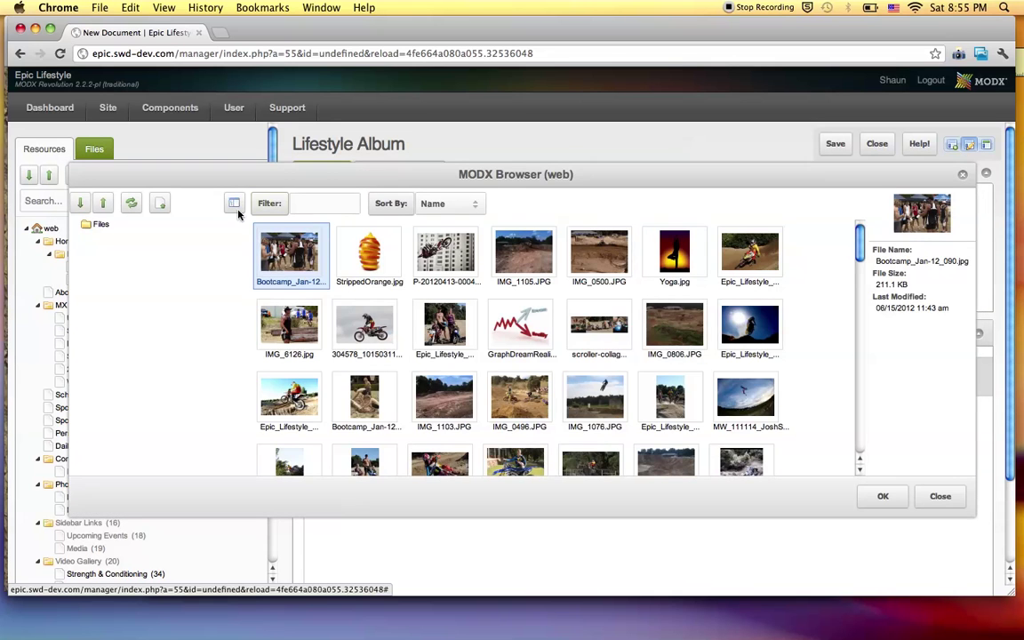
pyautogui.click(164, 205)
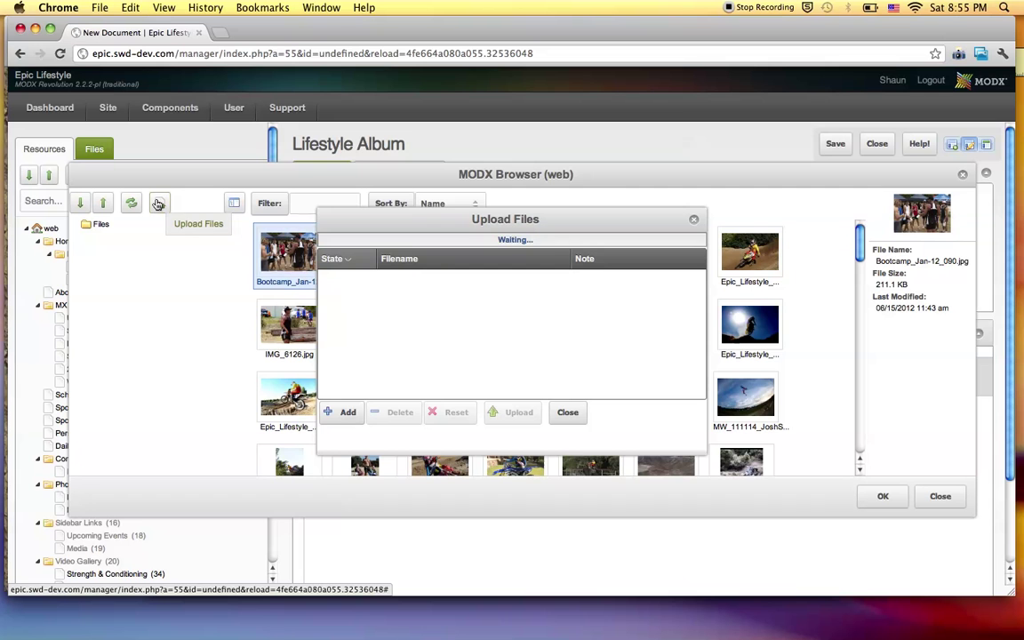
pyautogui.moveTo(407, 218); pyautogui.dragTo(406, 175)
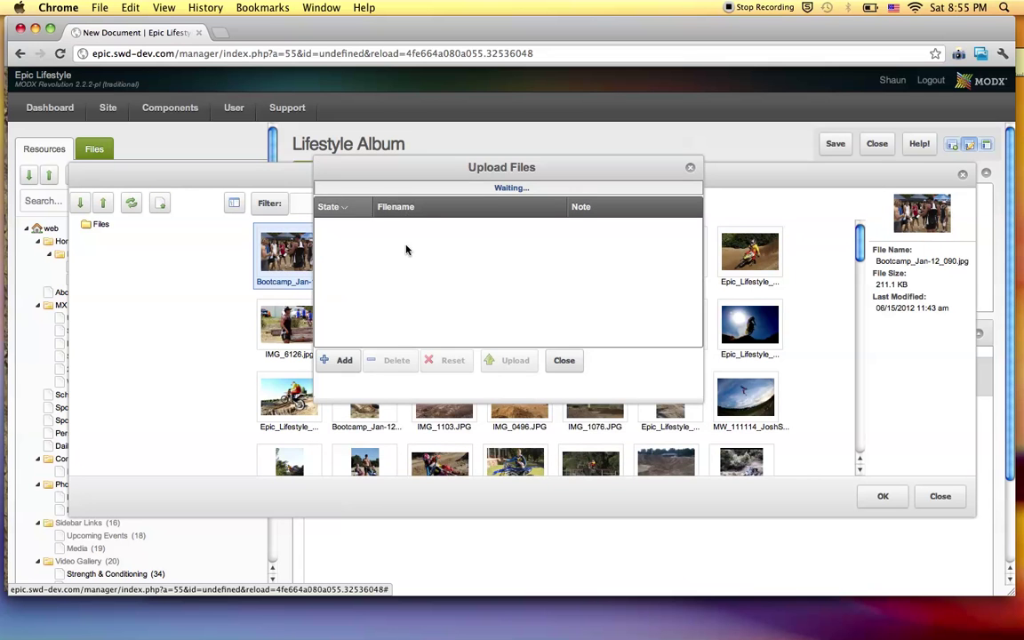
pyautogui.click(340, 301)
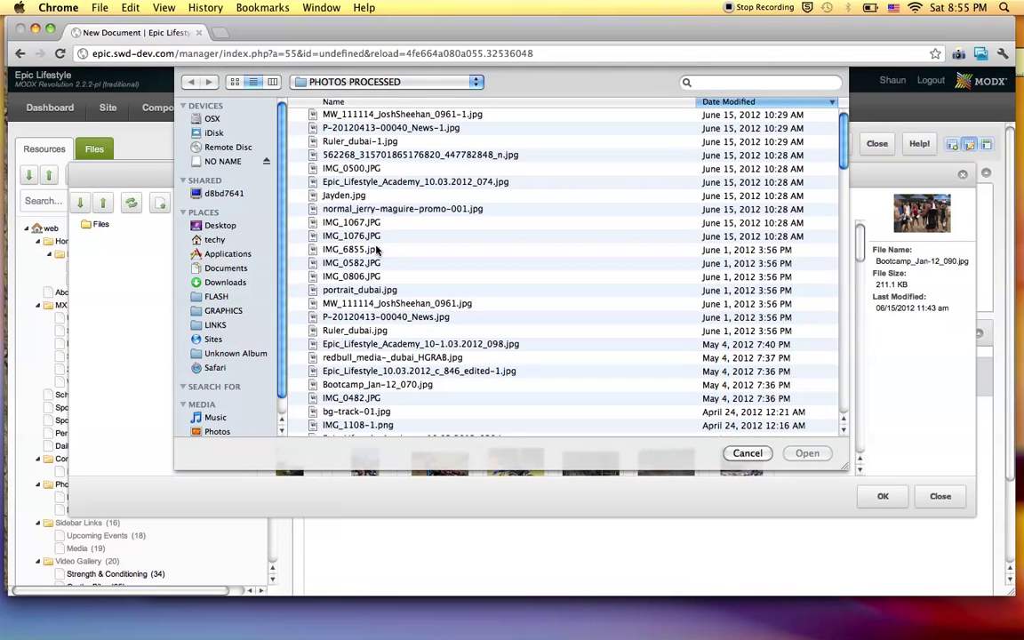
pyautogui.scroll(-10, 399, 302)
pyautogui.scroll(-8, 399, 302)
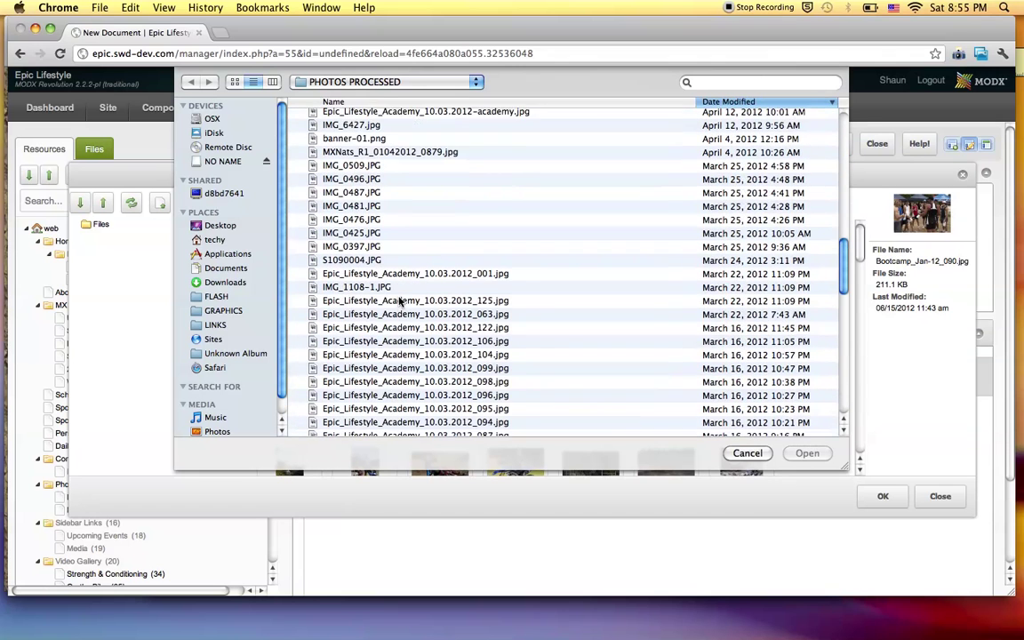
pyautogui.scroll(-4, 382, 303)
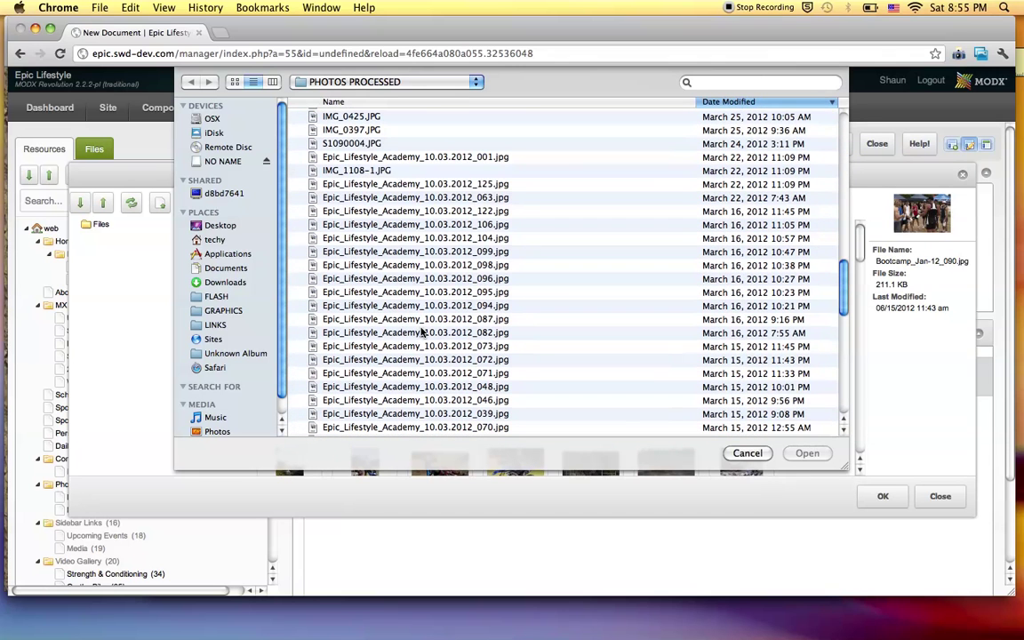
pyautogui.click(425, 184)
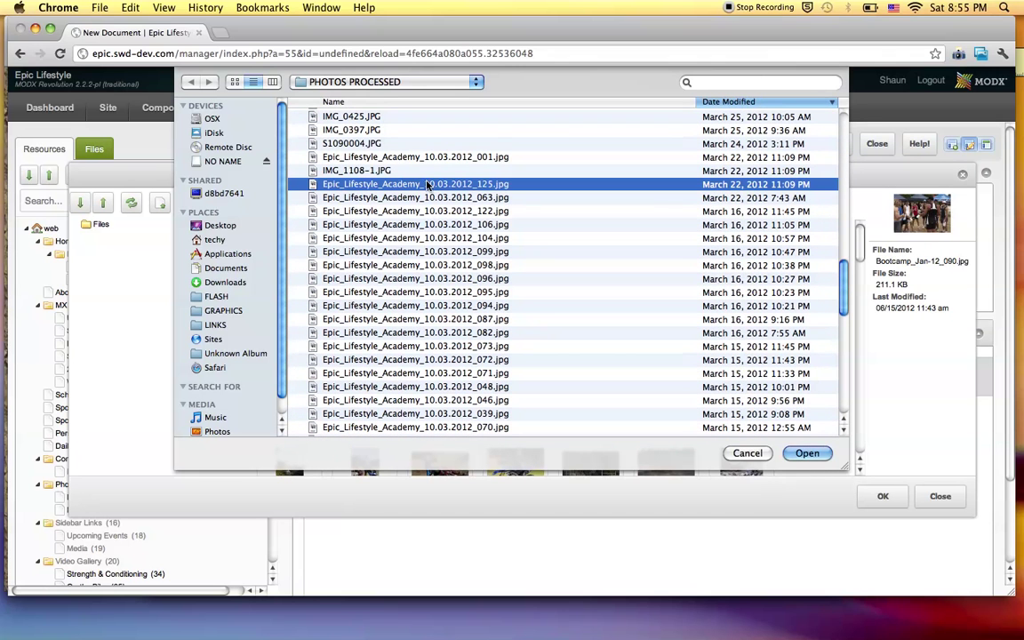
# Queue IMG_1067.JPG from the thumbnail view, upload it, and close the upload window.
pyautogui.click(234, 82)
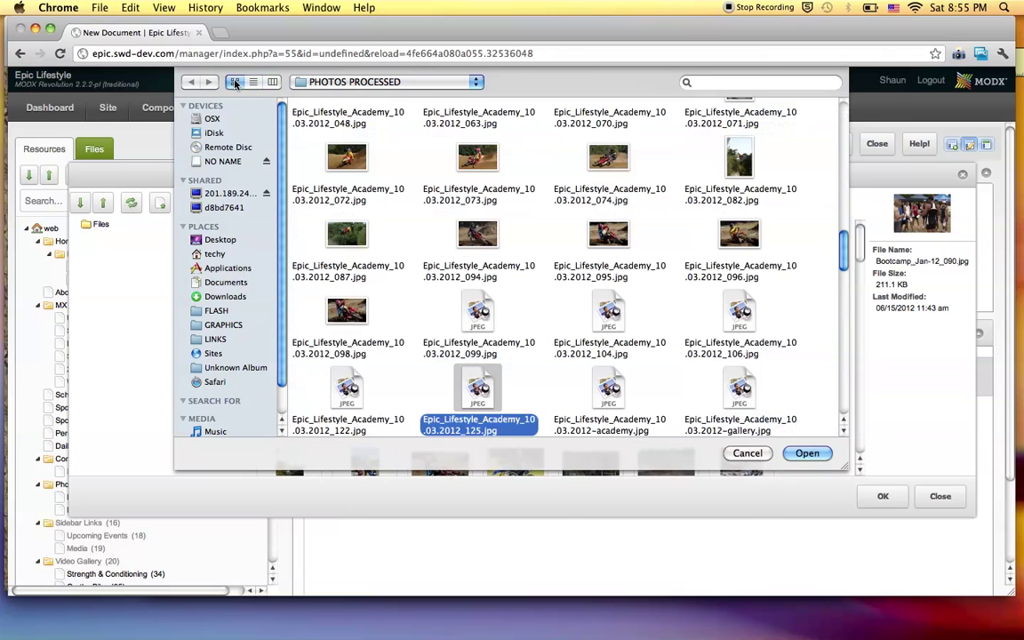
pyautogui.scroll(-5, 514, 234)
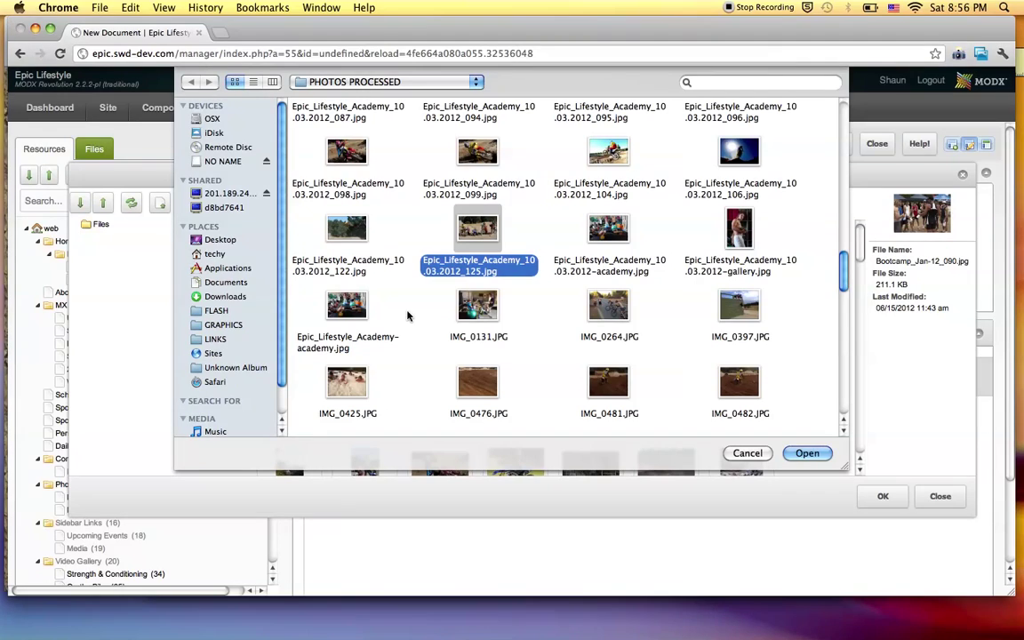
pyautogui.scroll(3, 479, 343)
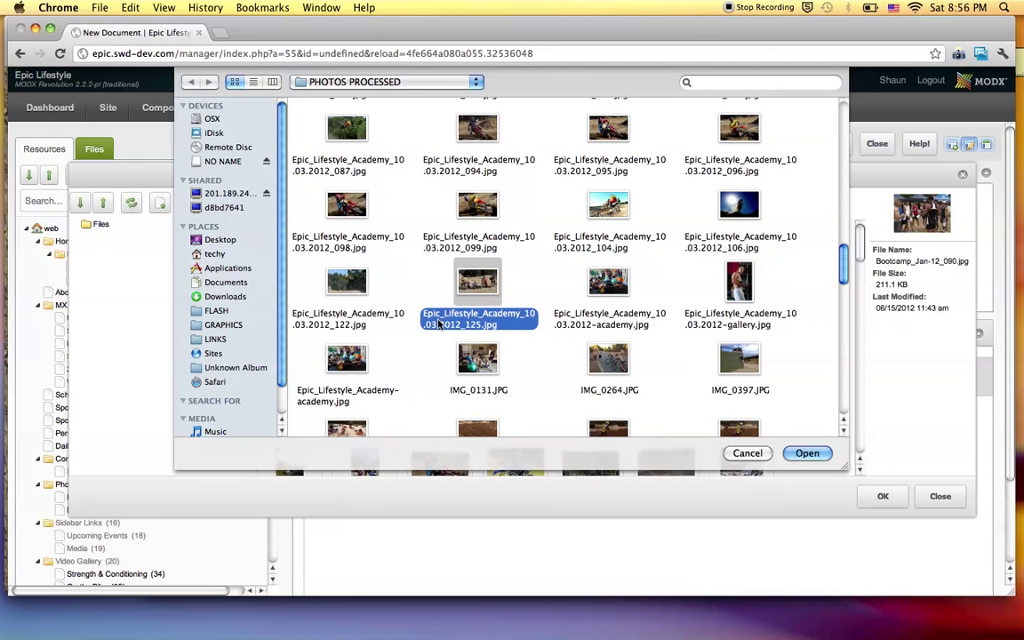
pyautogui.scroll(-5, 437, 323)
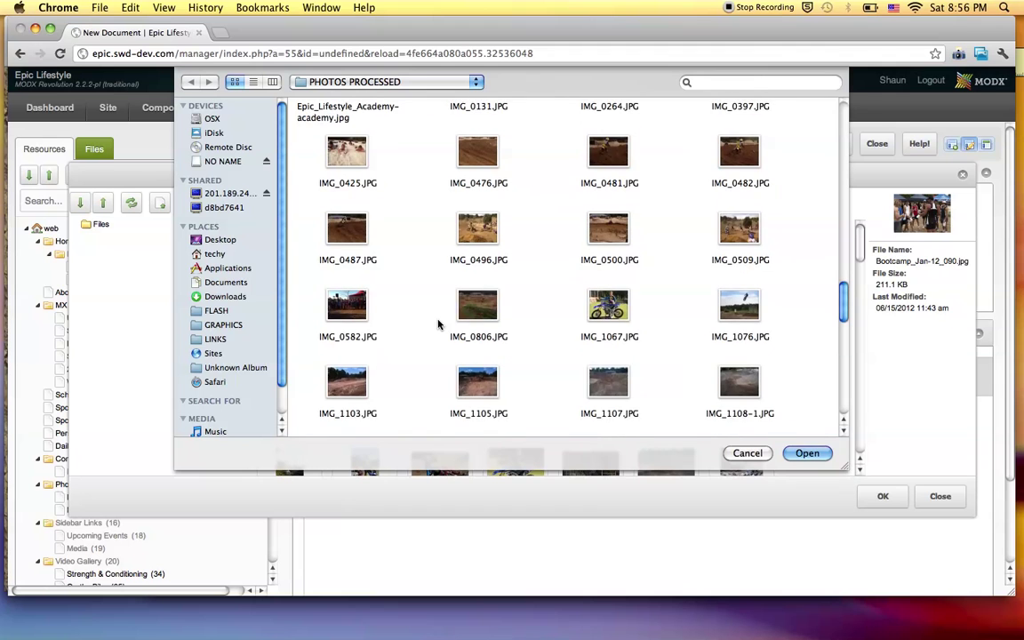
pyautogui.scroll(1, 437, 324)
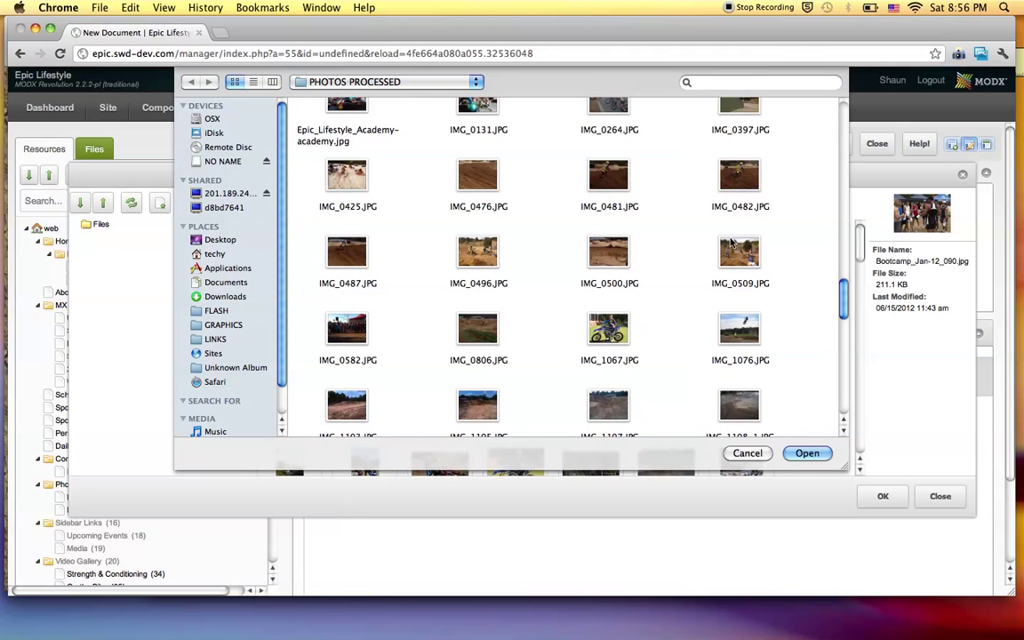
pyautogui.click(608, 329)
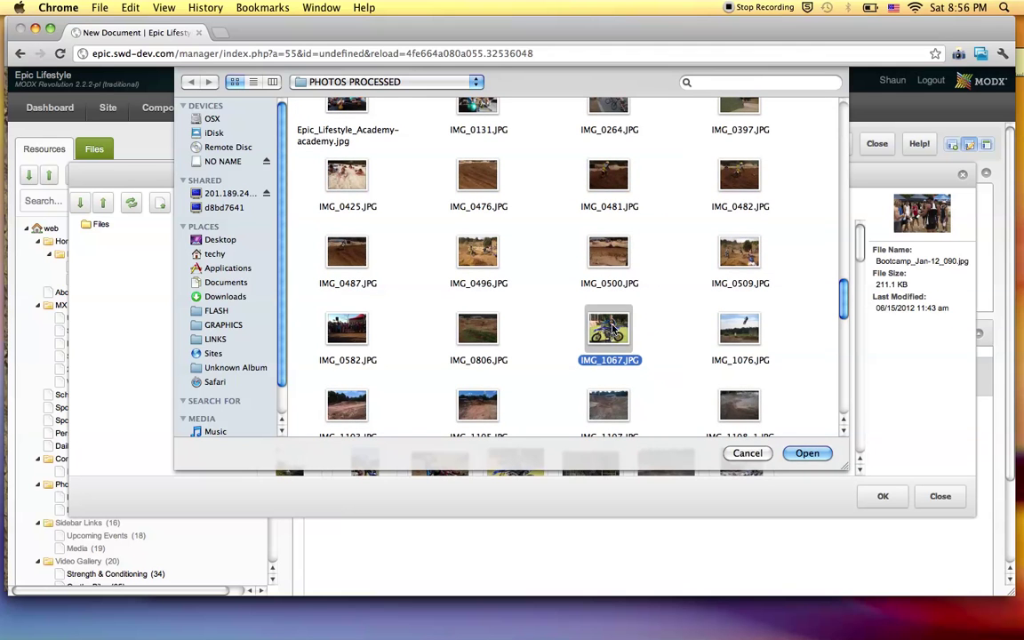
pyautogui.doubleClick(606, 327)
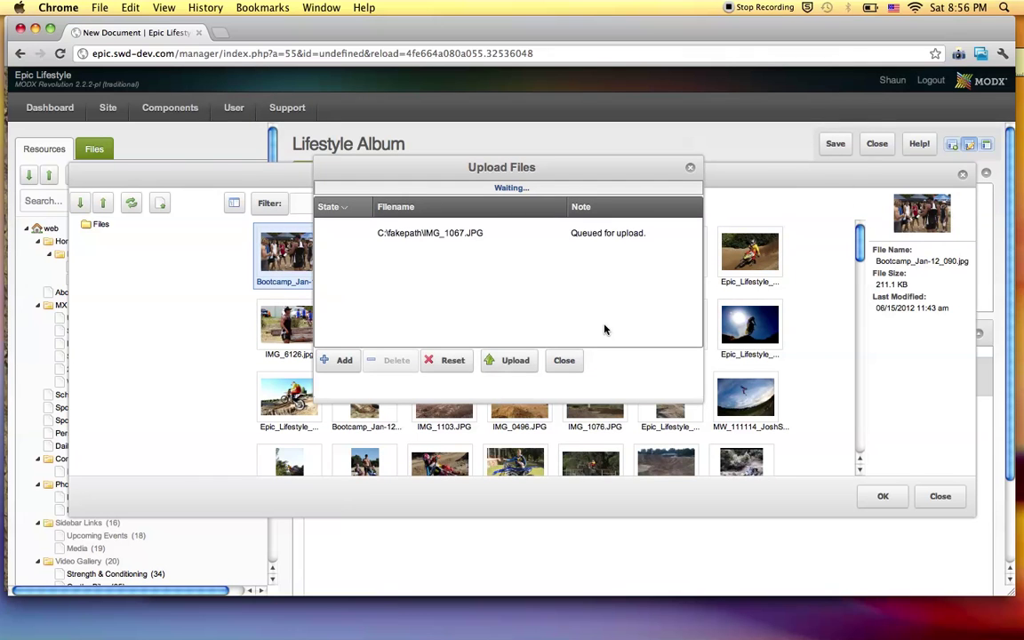
pyautogui.click(513, 362)
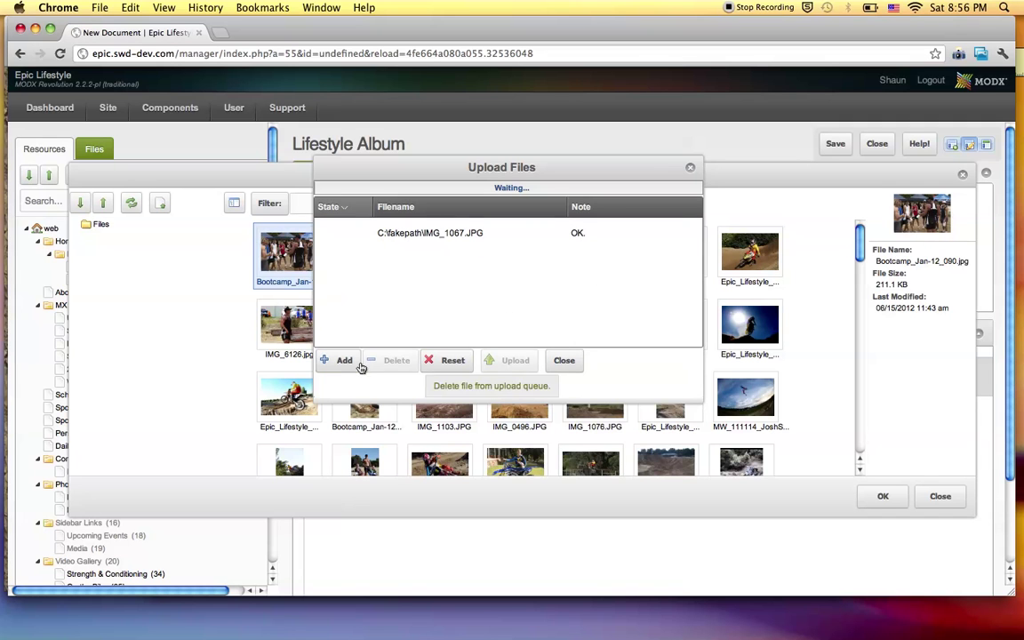
pyautogui.click(561, 362)
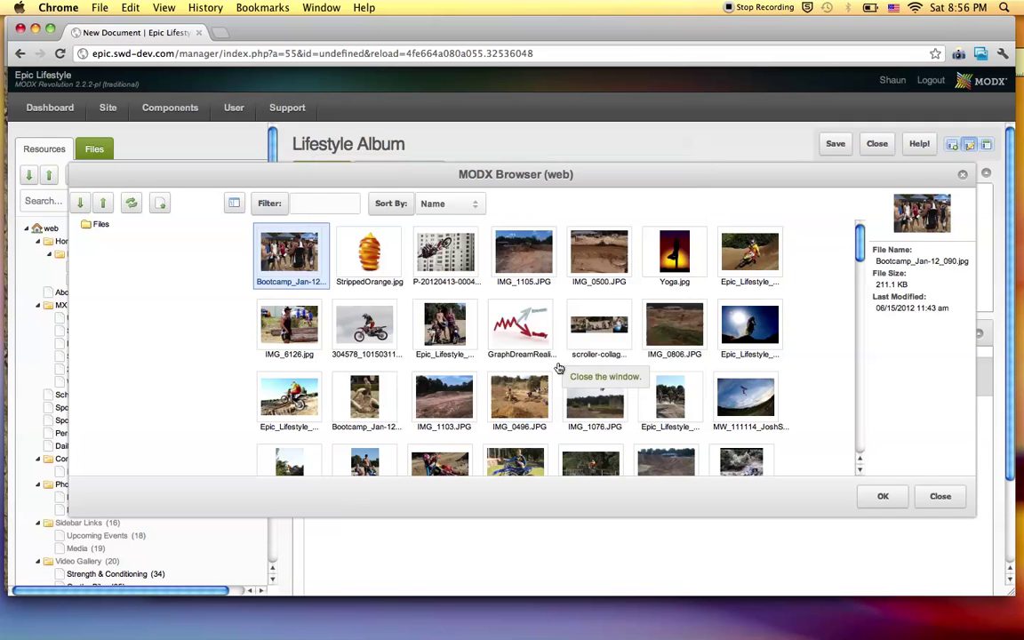
# Filter for 1067 and set IMG_1067.JPG as the gallery thumbnail, keeping album name Lifestyle.
pyautogui.click(321, 203)
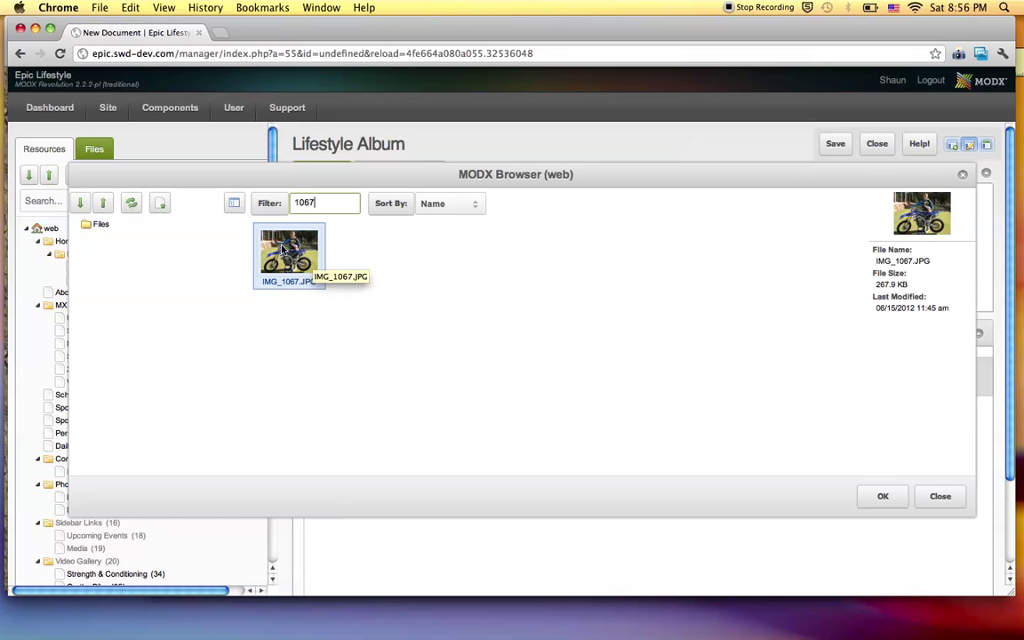
pyautogui.doubleClick(283, 251)
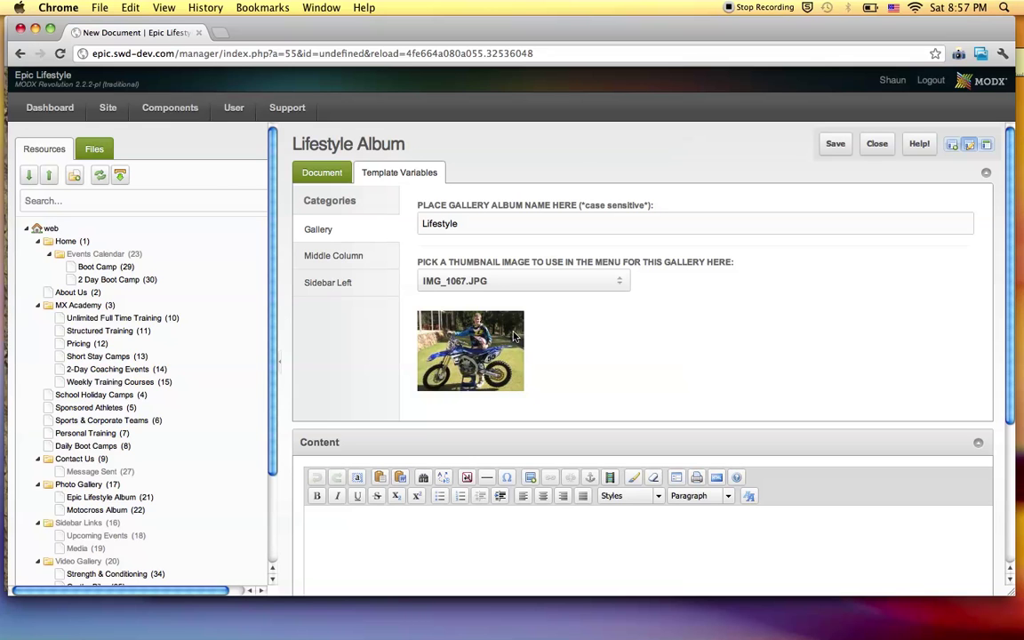
pyautogui.click(463, 226)
pyautogui.press('super+a')
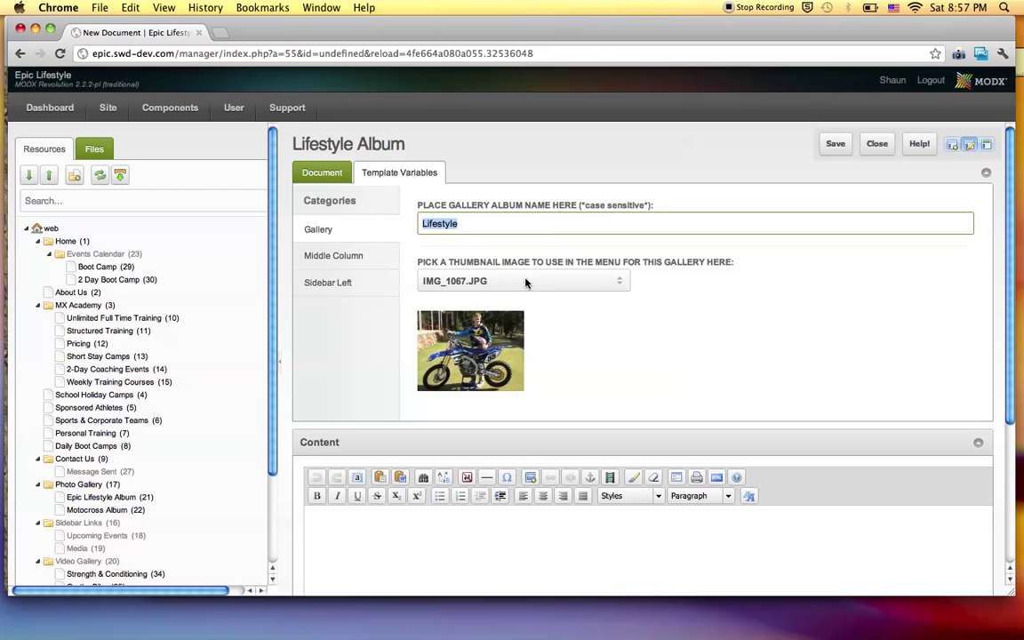
pyautogui.click(487, 334)
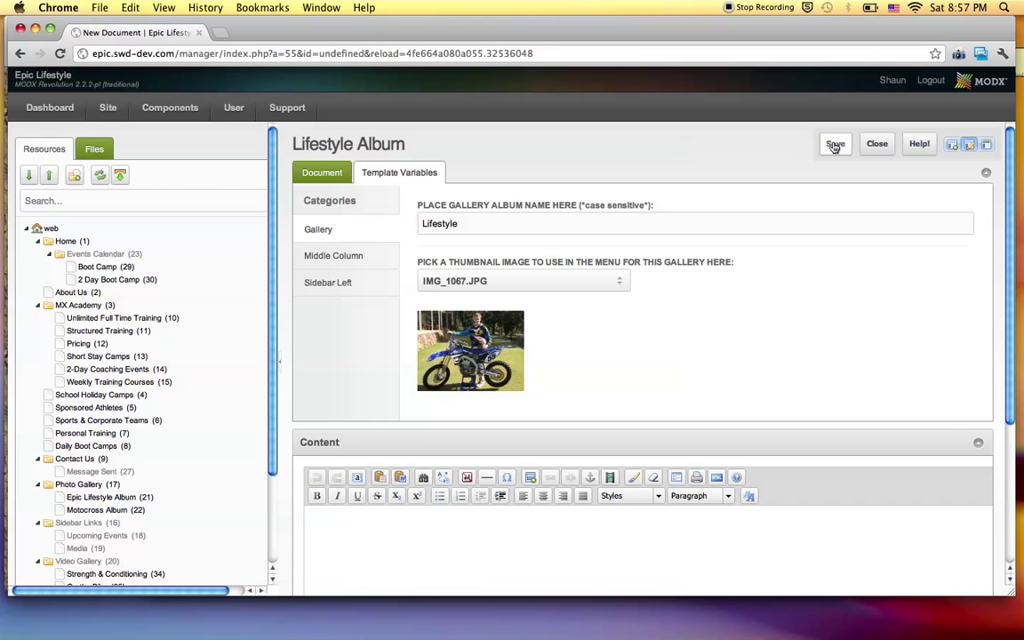
# Save the Lifestyle Album and keep Epic_Lifestyle_Academy_10.03.2012_125.jpg as the Middle Column banner.
pyautogui.click(833, 147)
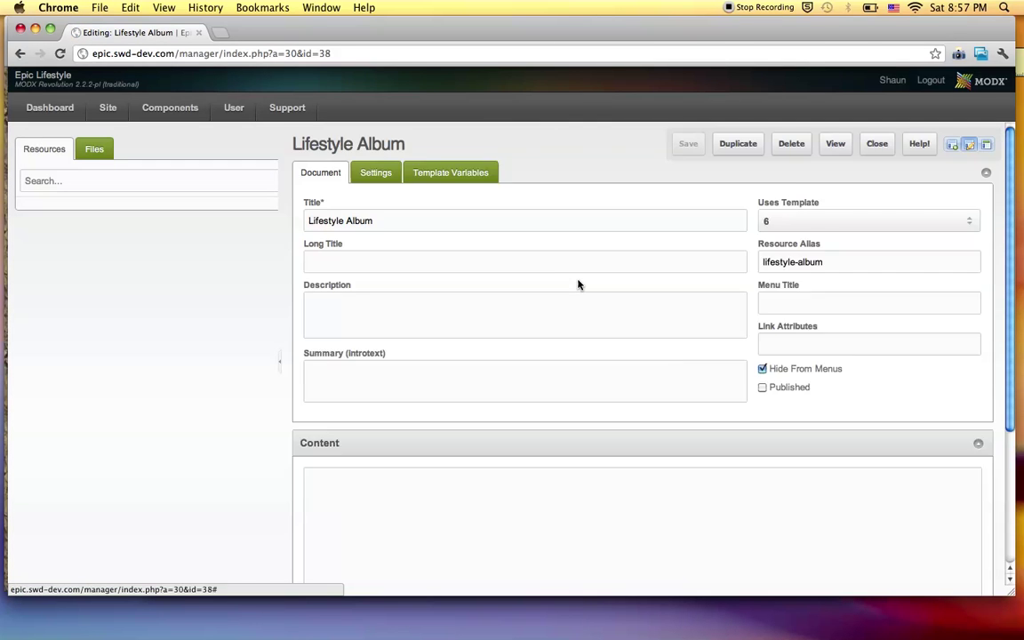
pyautogui.click(392, 169)
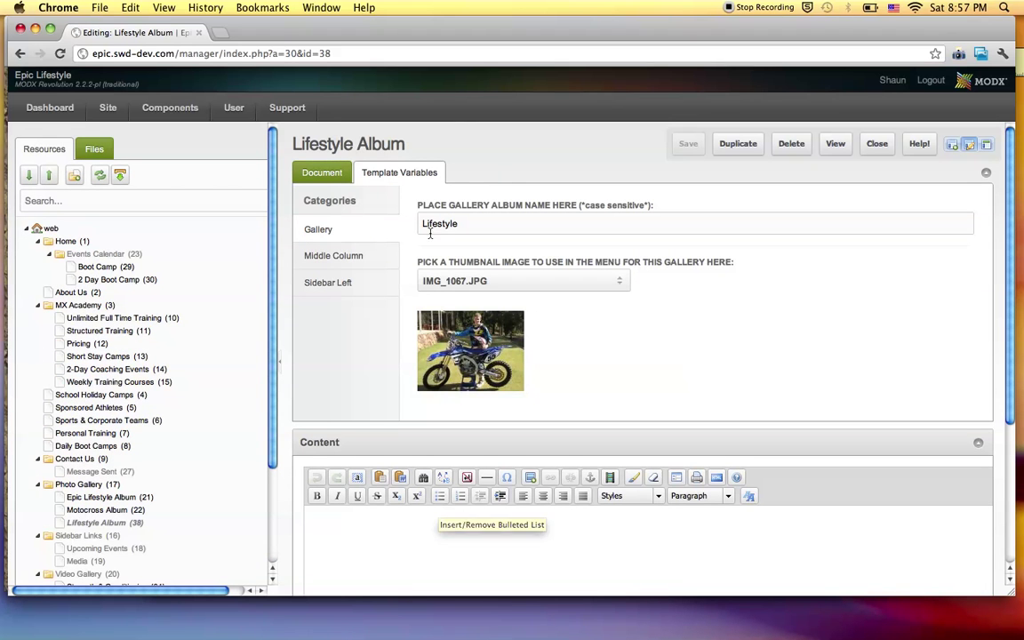
pyautogui.click(352, 257)
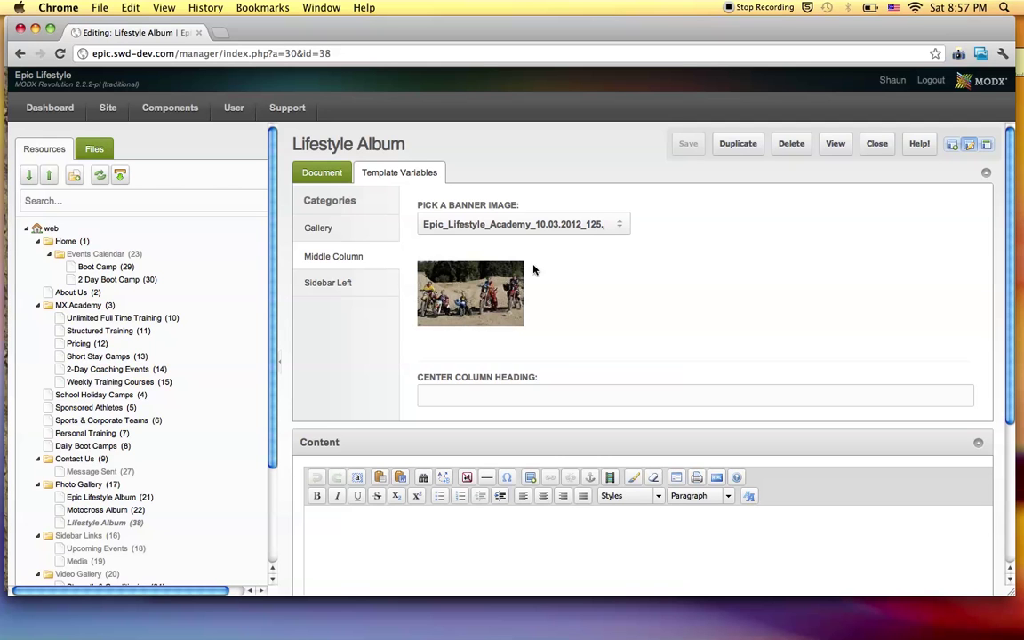
pyautogui.click(622, 223)
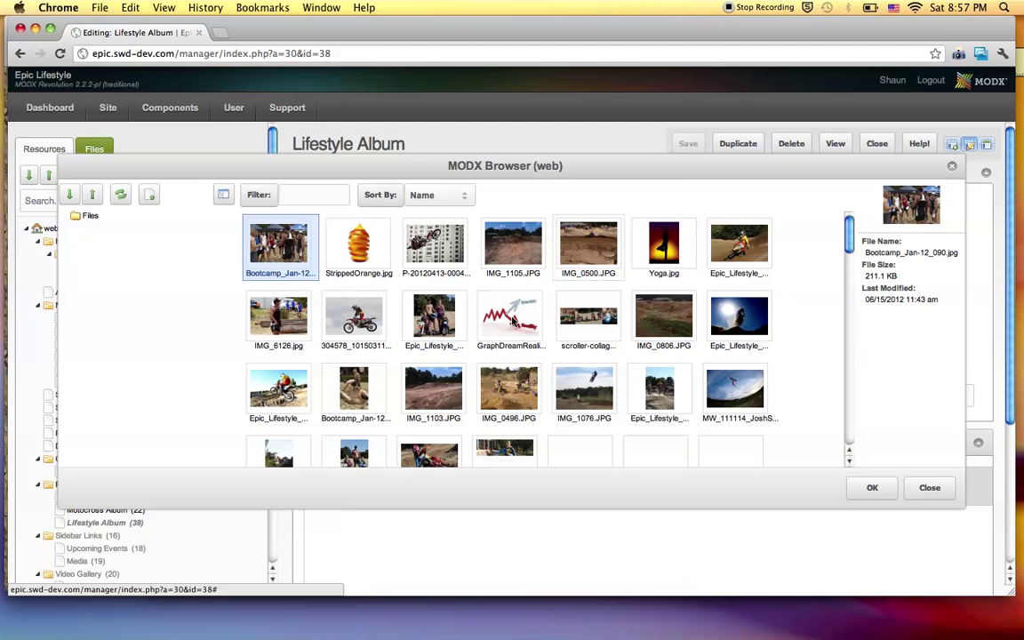
pyautogui.click(930, 490)
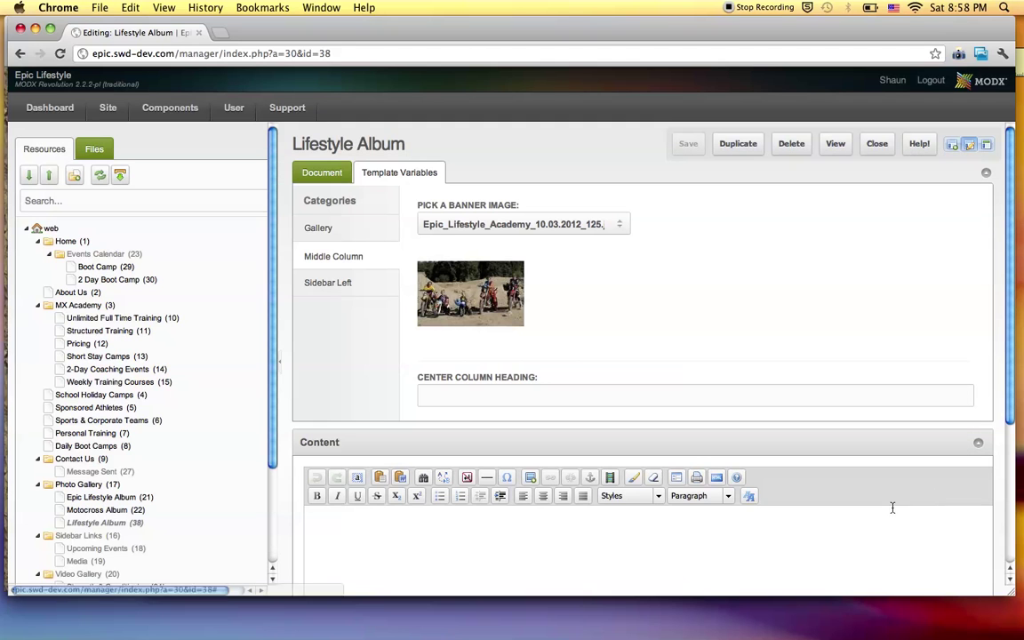
# Enter 'Lifestyle Album' as the Center Column Heading after glancing at the live gallery site.
pyautogui.click(460, 393)
pyautogui.press('super+Tab')
pyautogui.scroll(3, 483, 252)
pyautogui.scroll(3, 483, 251)
pyautogui.scroll(-2, 483, 251)
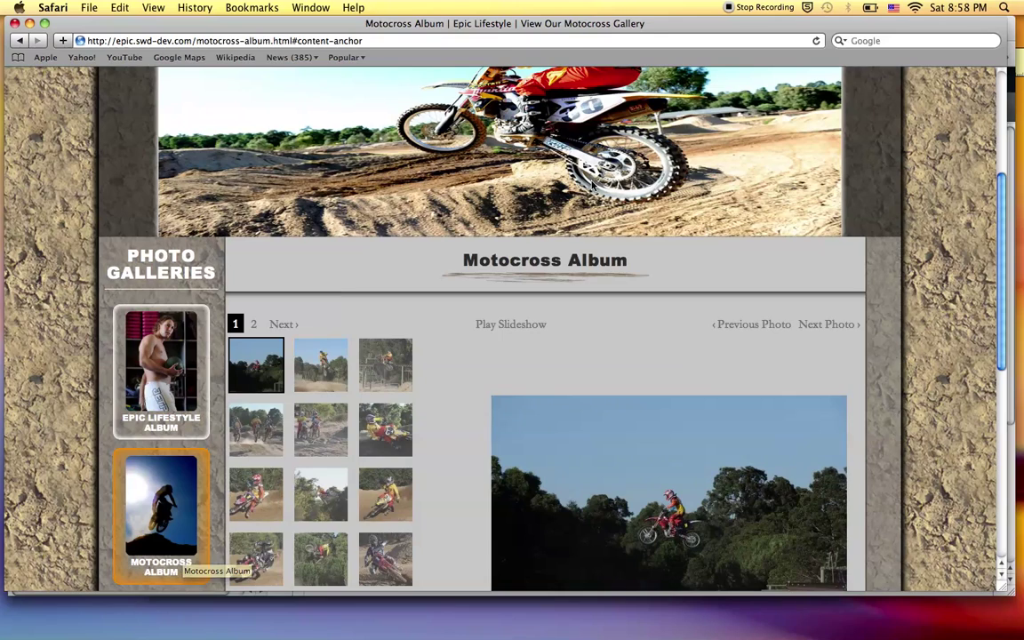
pyautogui.press('super+Tab')
pyautogui.click(470, 392)
pyautogui.write('L')
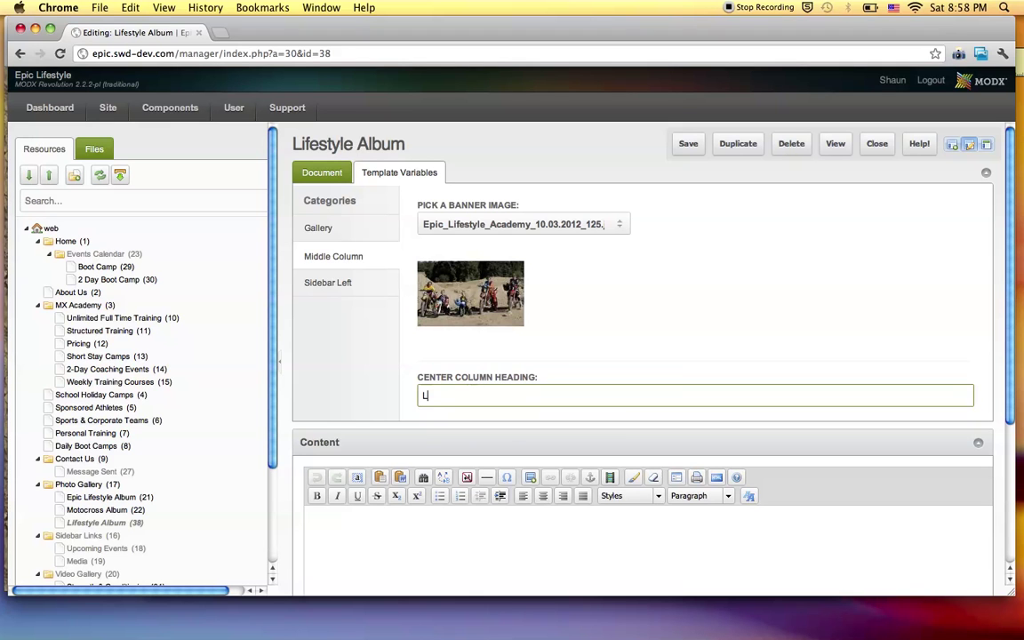
pyautogui.write('ifesytle')
pyautogui.write(' Album')
# Look over the Lifestyle Album's Sidebar Left and Gallery tabs, then return to Document.
pyautogui.click(345, 282)
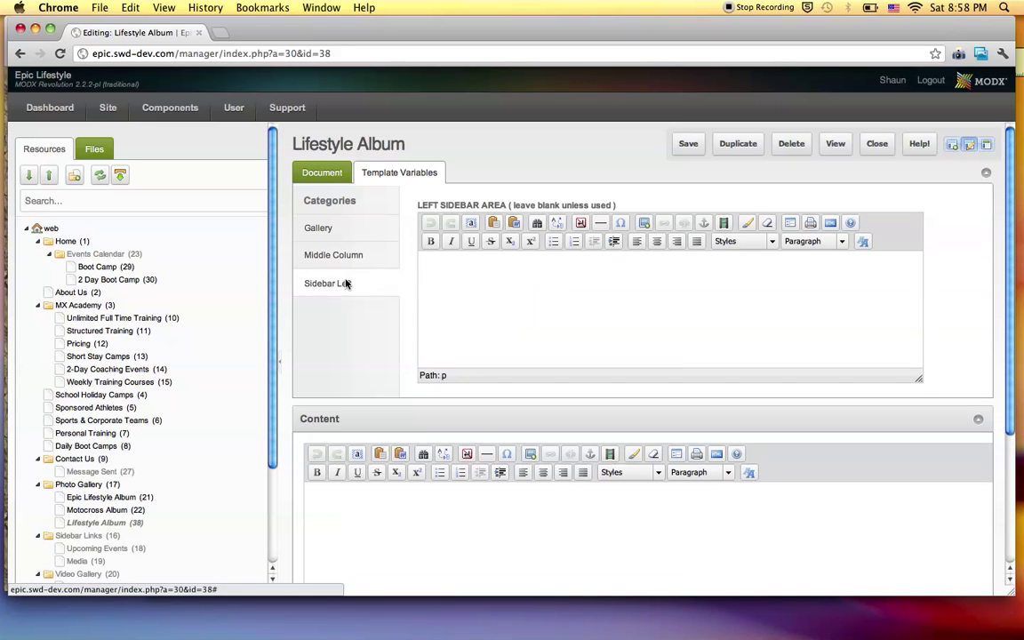
pyautogui.click(325, 230)
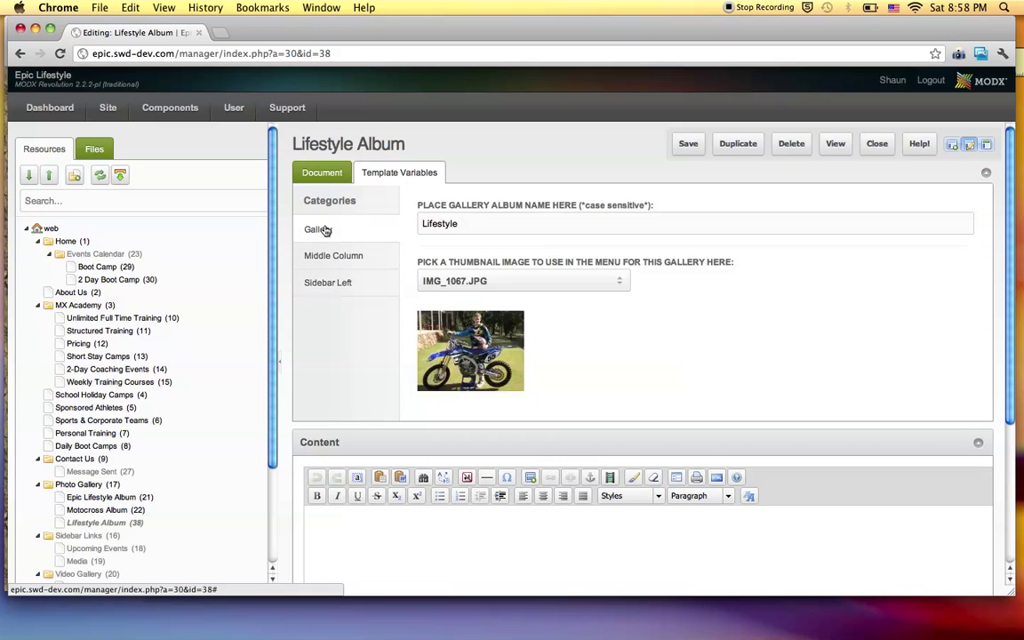
pyautogui.click(321, 174)
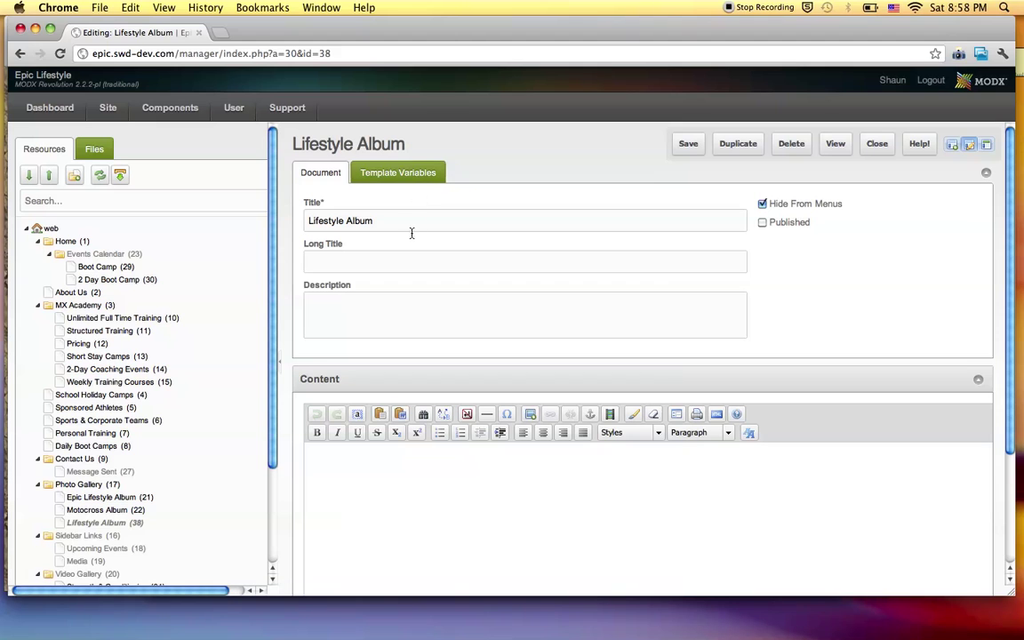
# Tick Published on the Lifestyle Album and save, then reload and save again.
pyautogui.click(762, 222)
pyautogui.click(688, 143)
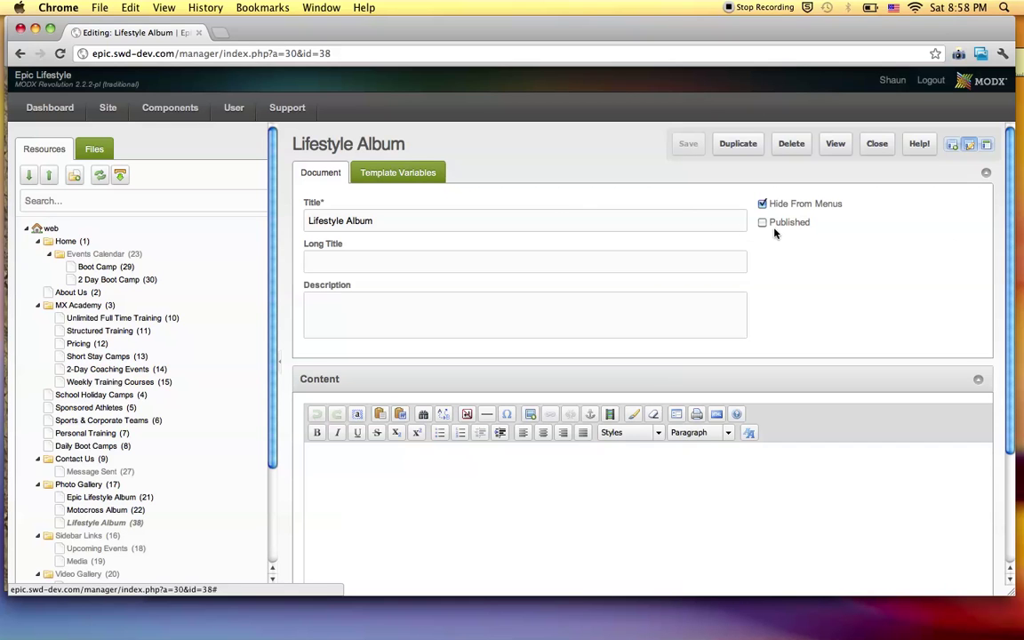
pyautogui.press('super+r')
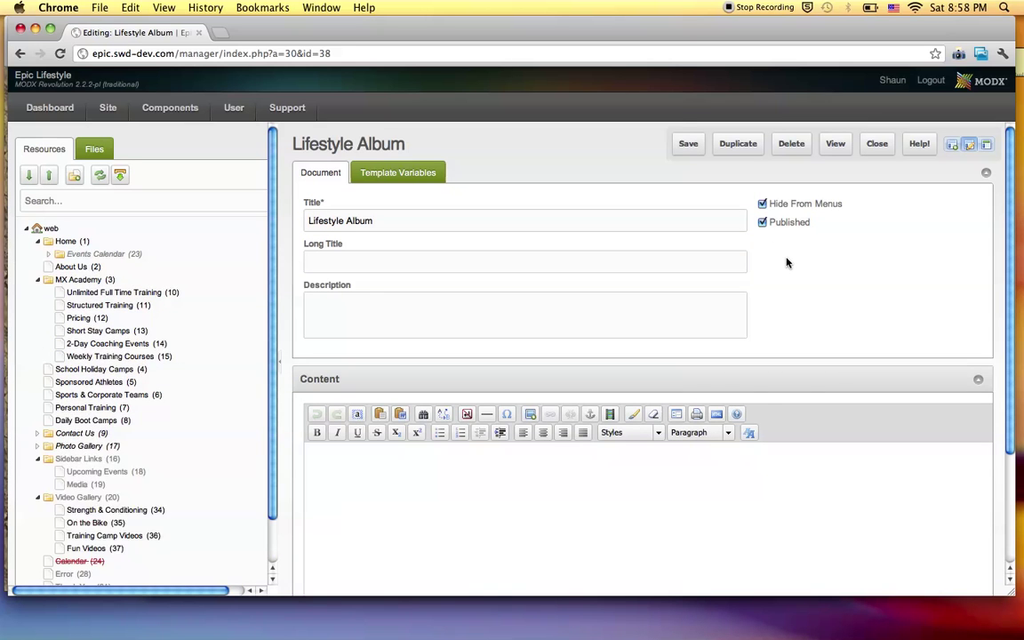
pyautogui.click(686, 147)
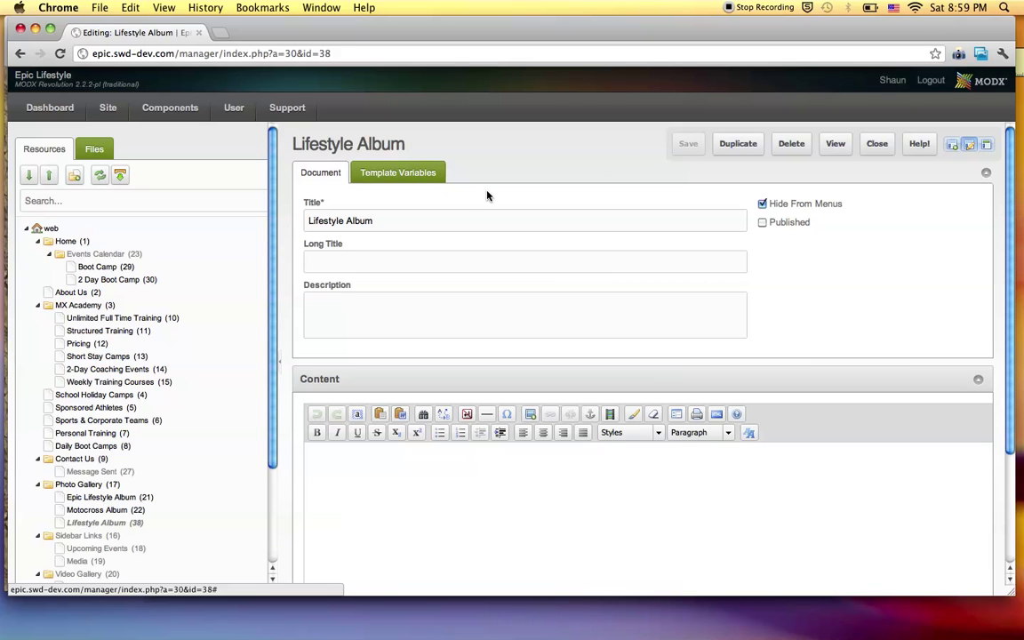
# Clear the site cache via Site > Clear Cache and dismiss the Console report.
pyautogui.scroll(-3, 562, 280)
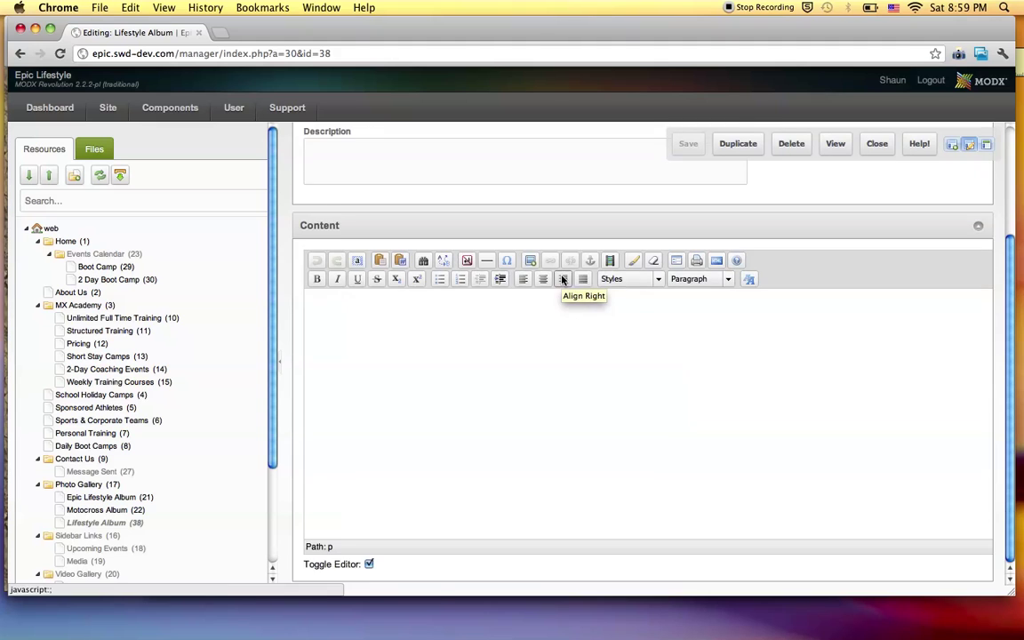
pyautogui.scroll(3, 561, 280)
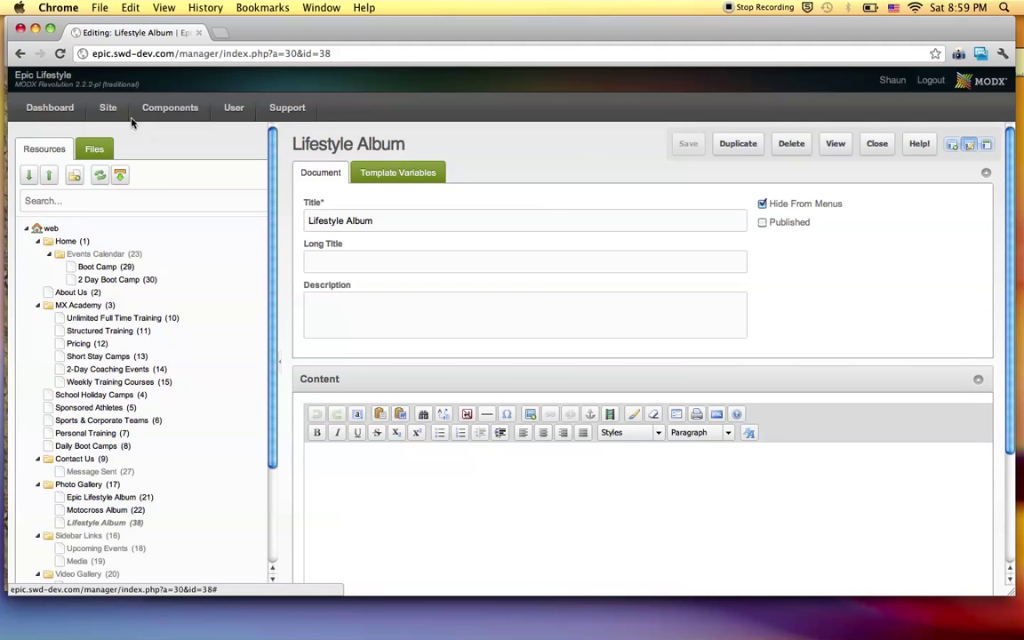
pyautogui.moveTo(109, 111)
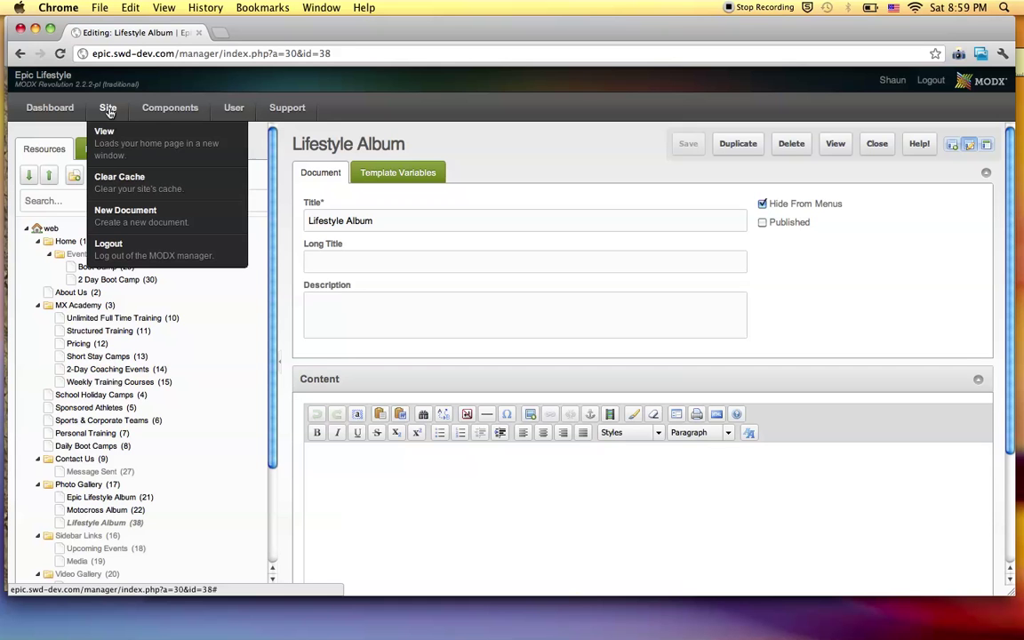
pyautogui.click(116, 189)
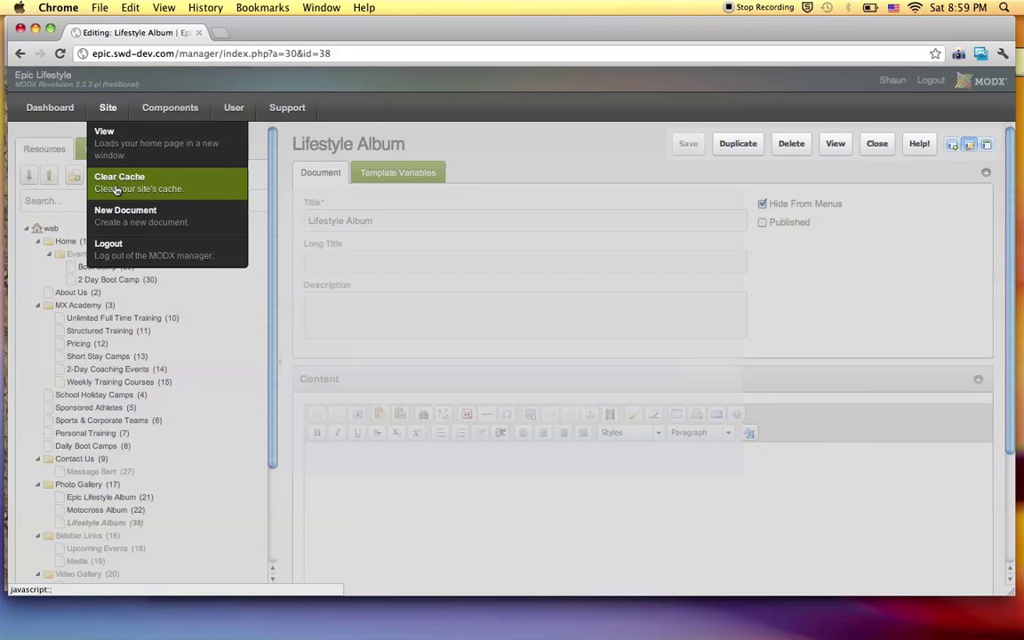
pyautogui.click(708, 452)
pyautogui.click(463, 298)
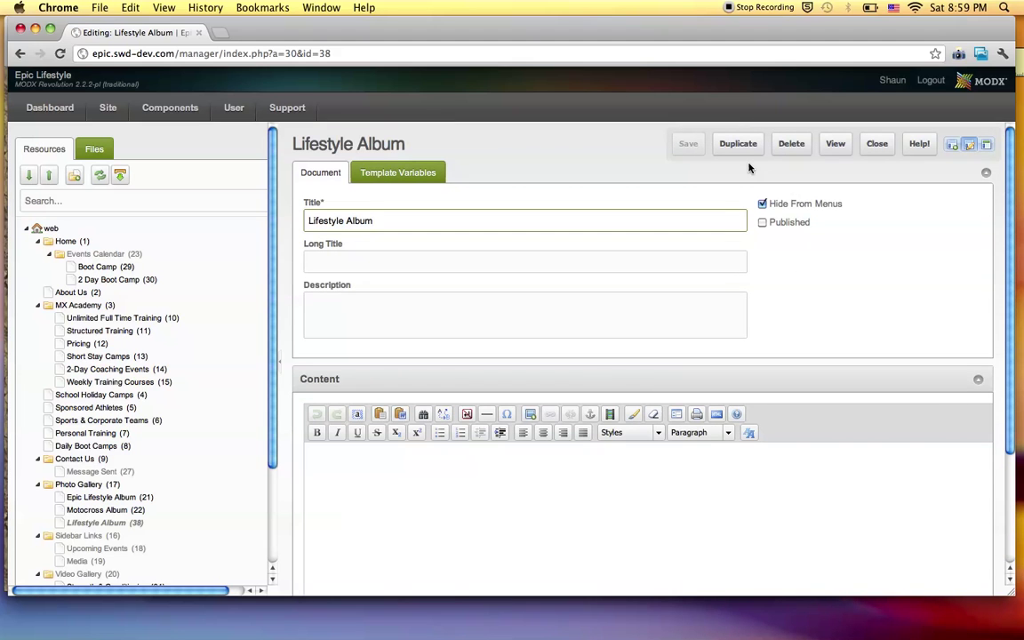
# Review the Lifestyle Album's Template Variables tab, then return to the Document fields.
pyautogui.click(400, 172)
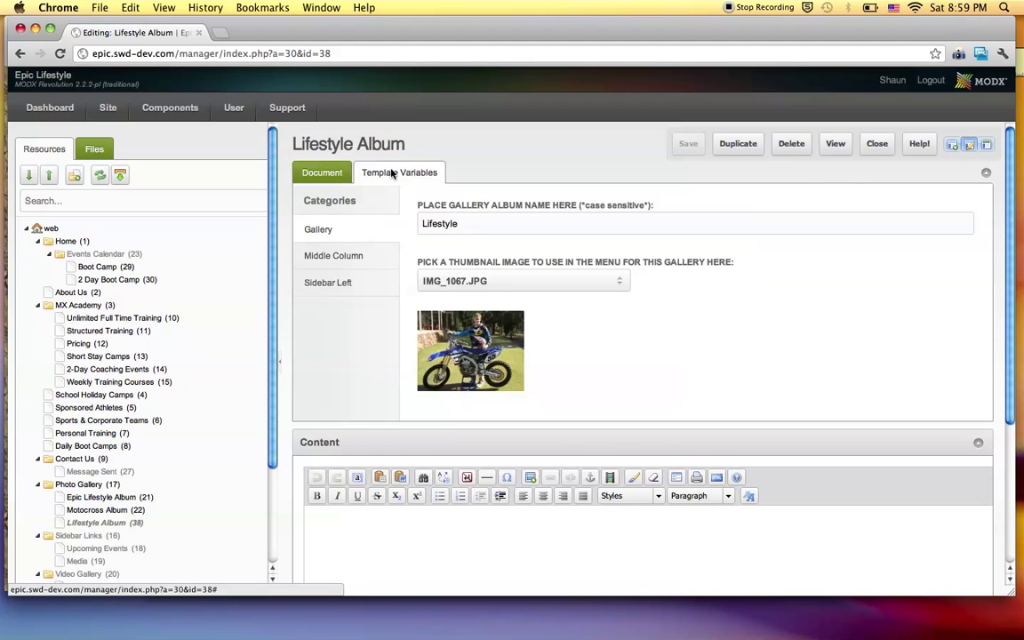
pyautogui.click(327, 175)
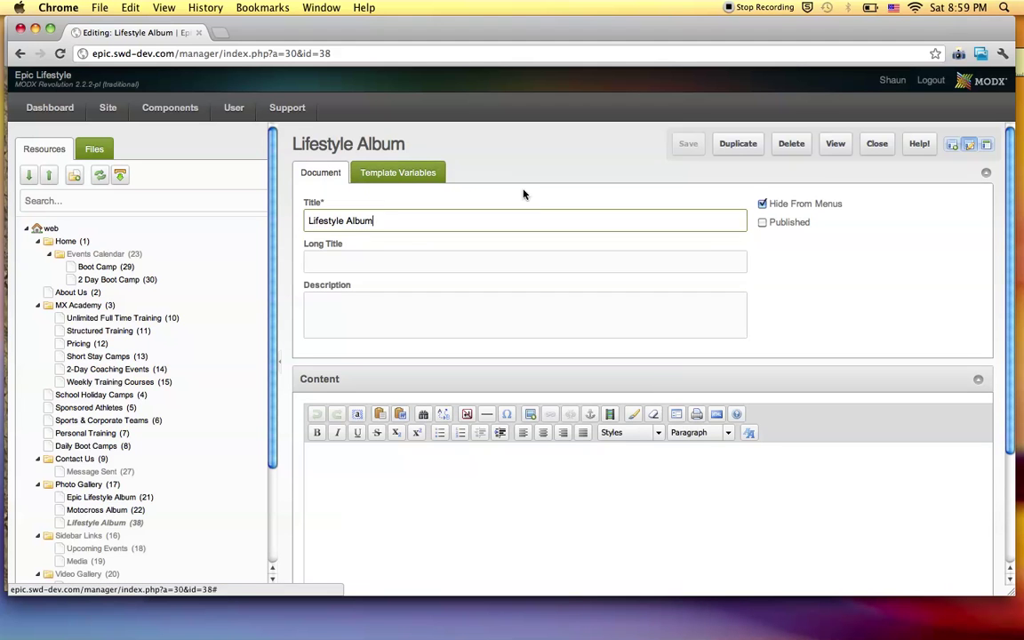
pyautogui.scroll(-4, 604, 256)
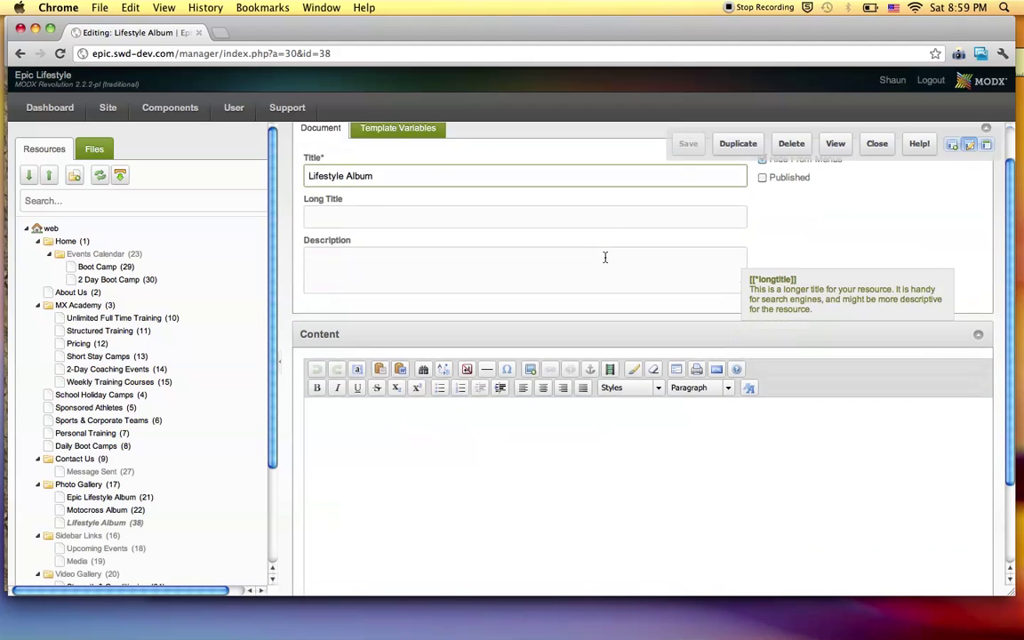
pyautogui.scroll(4, 605, 257)
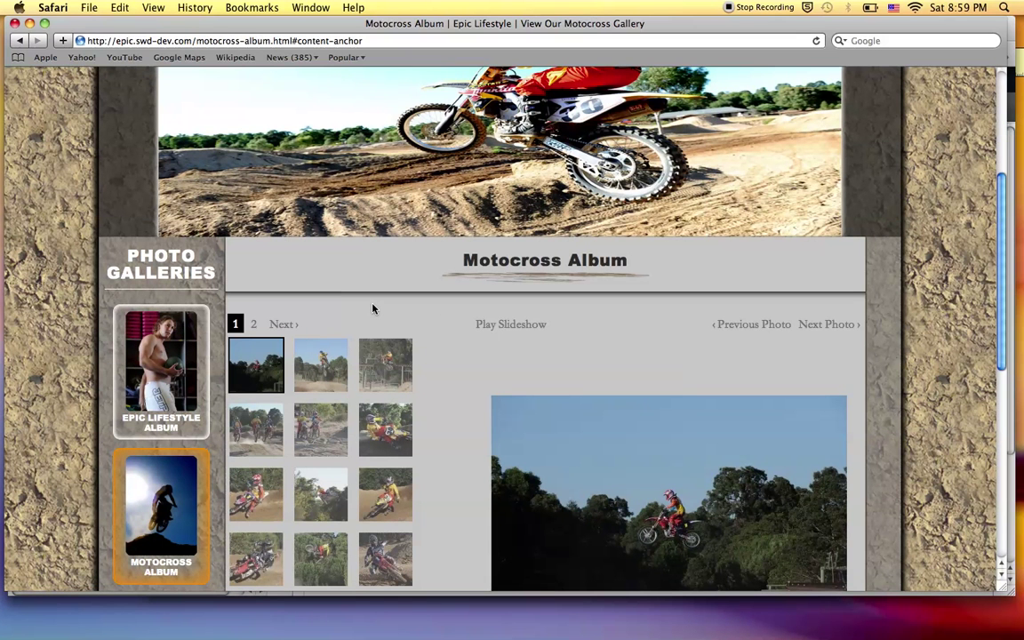
# Reload the public Motocross Album page in Safari to check its thumbnails.
pyautogui.press('super+r')
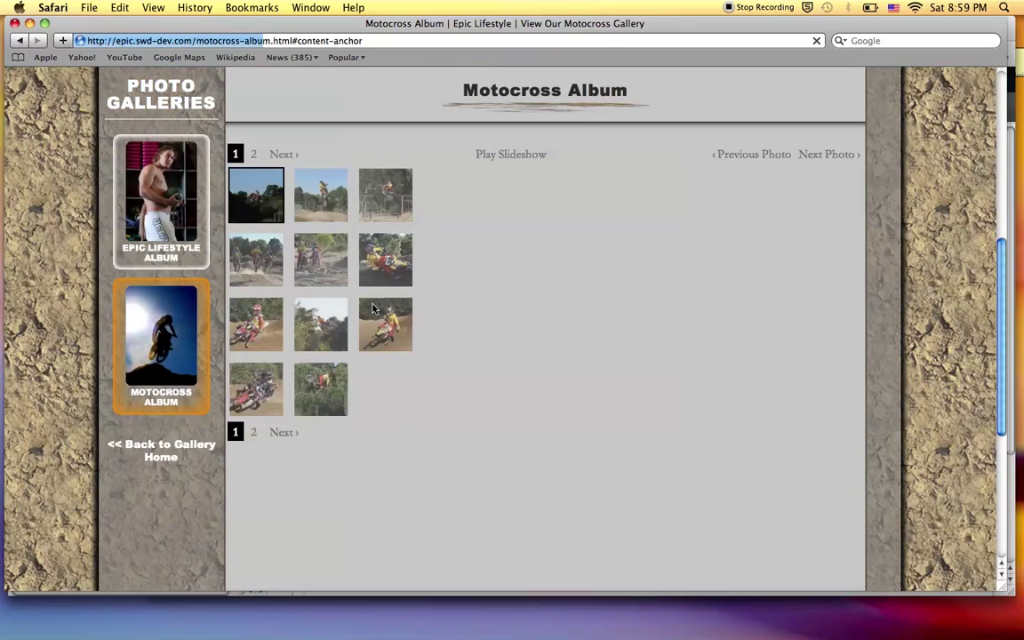
pyautogui.scroll(-3, 373, 308)
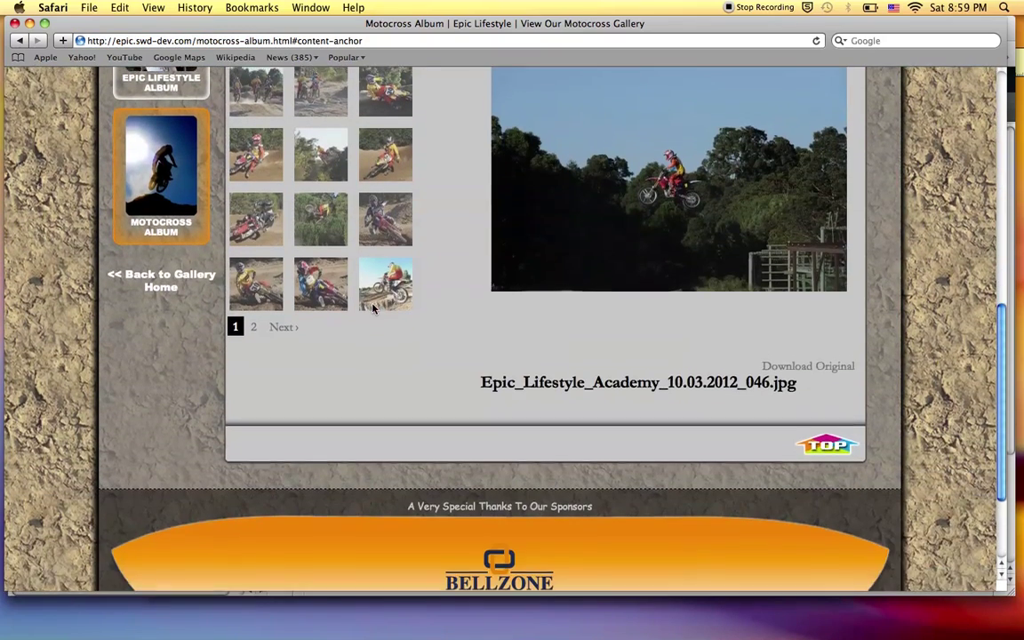
pyautogui.scroll(4, 373, 307)
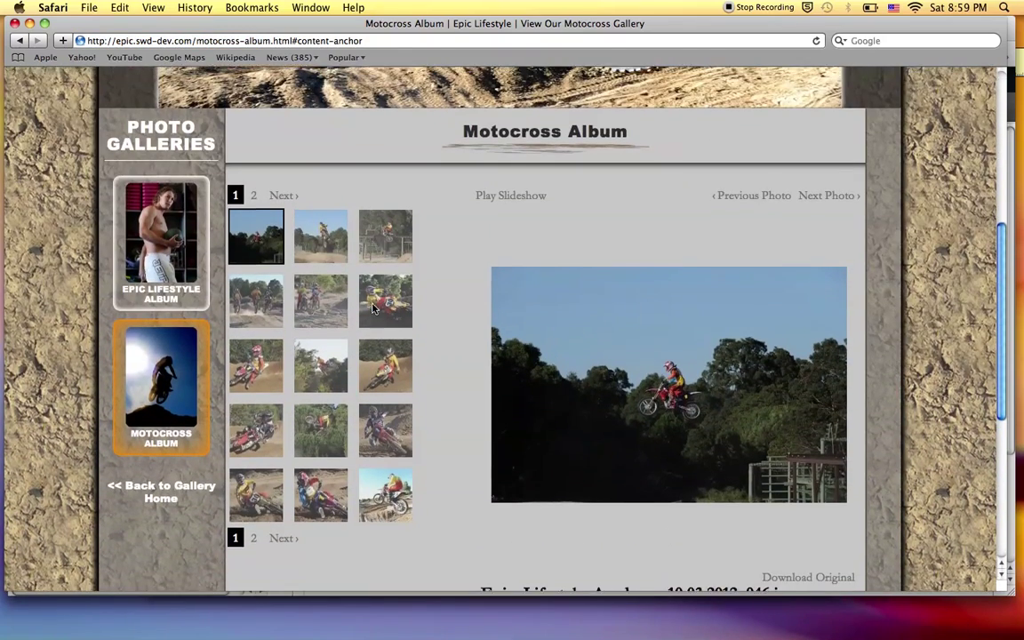
pyautogui.press('super+Tab')
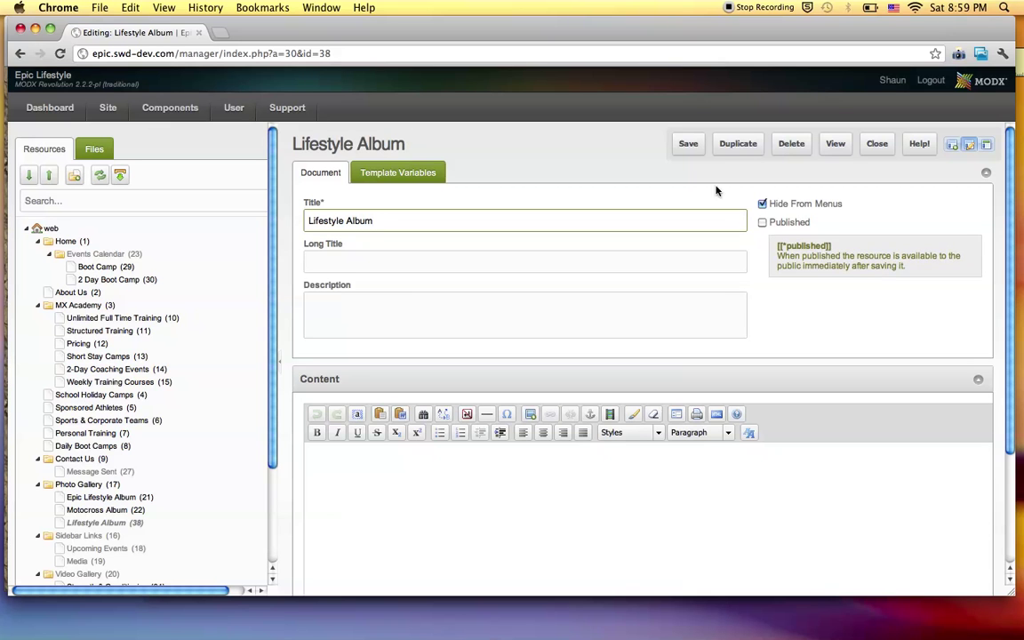
# Log out of the manager and sign back in with the admin account credentials.
pyautogui.click(931, 81)
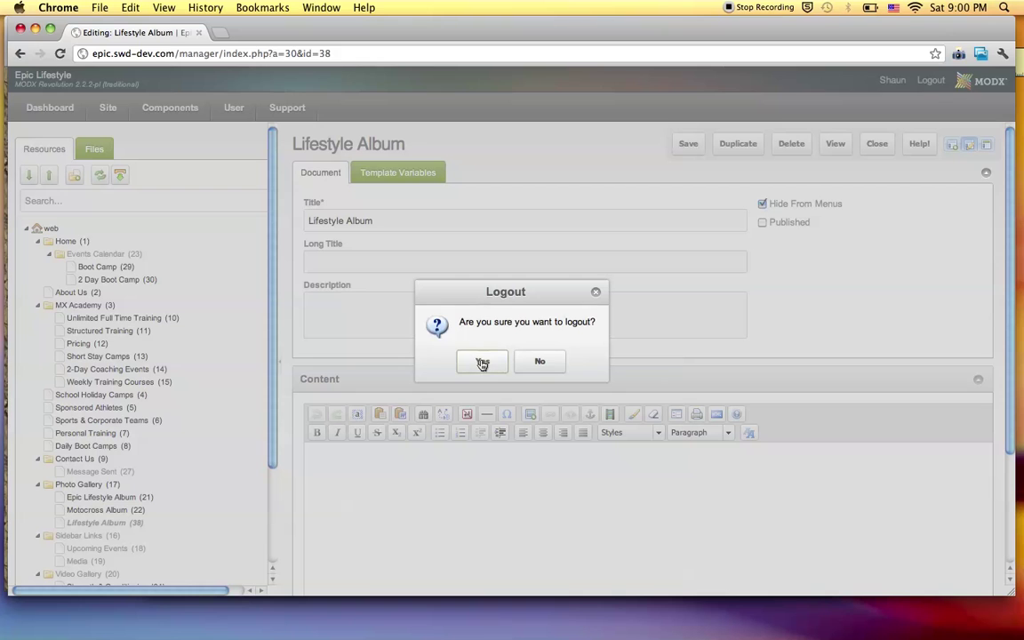
pyautogui.click(481, 362)
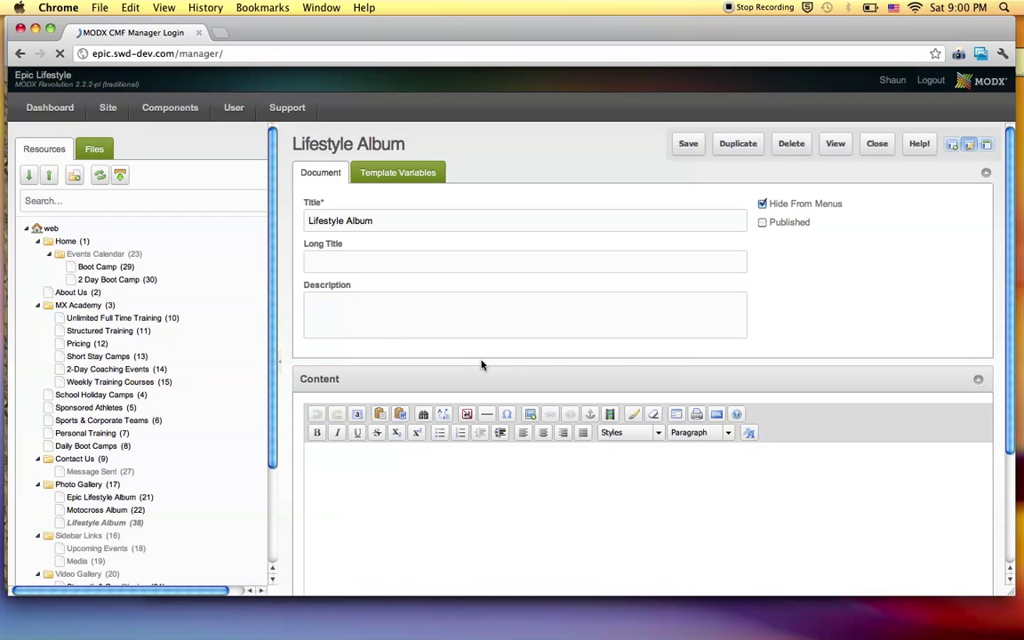
pyautogui.press('super+a')
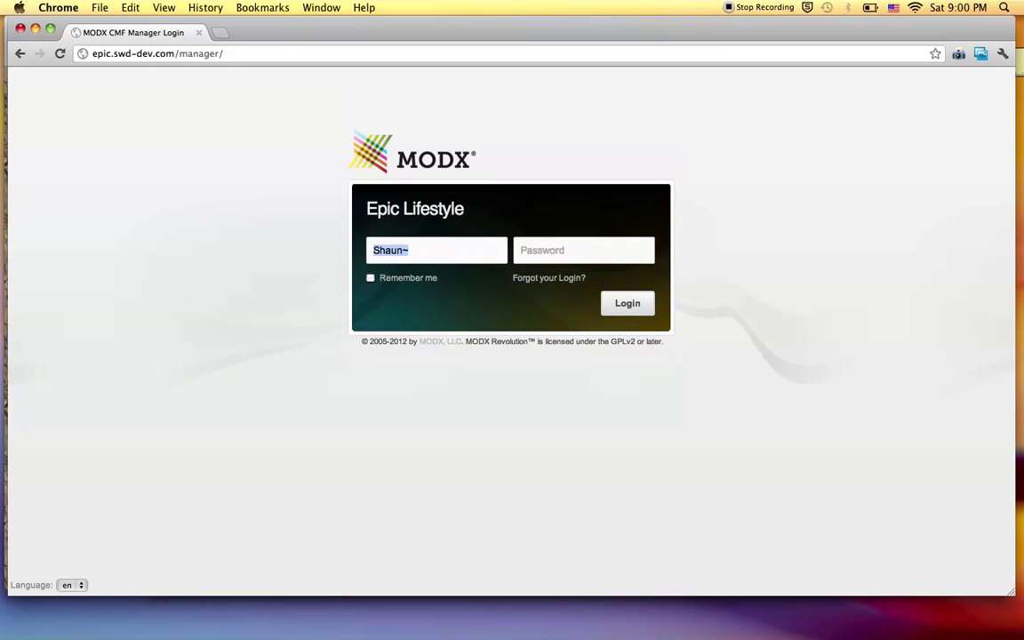
pyautogui.press('Return')
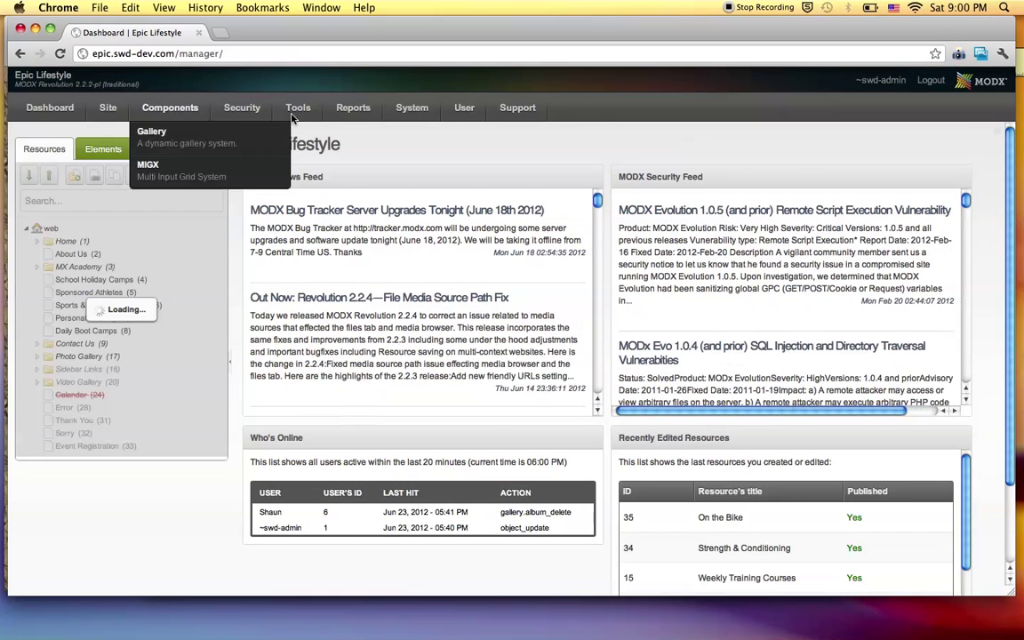
pyautogui.moveTo(253, 117)
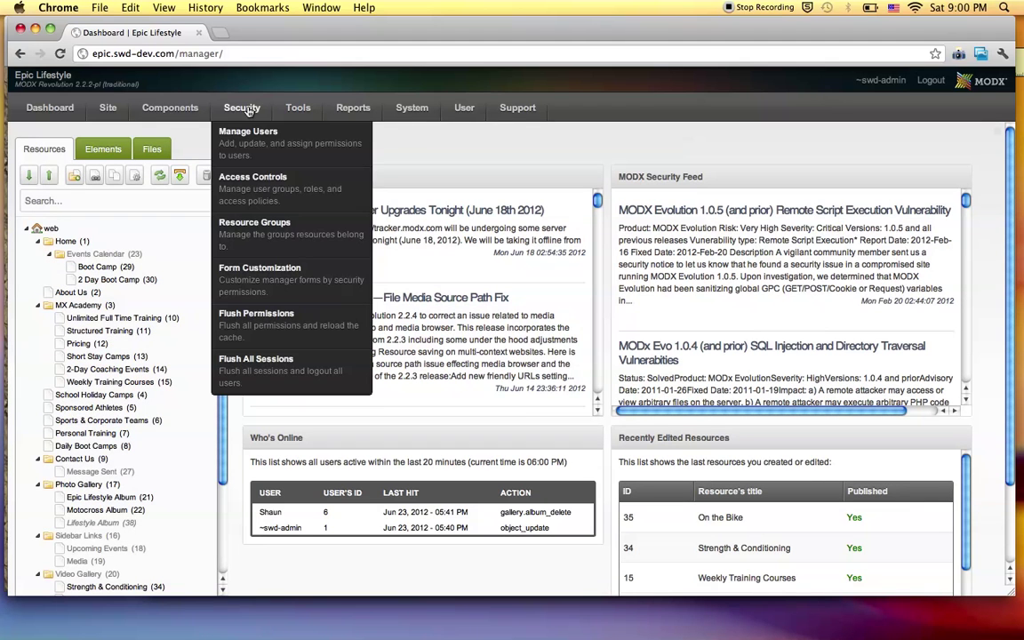
pyautogui.moveTo(187, 114)
pyautogui.scroll(-3, 96, 437)
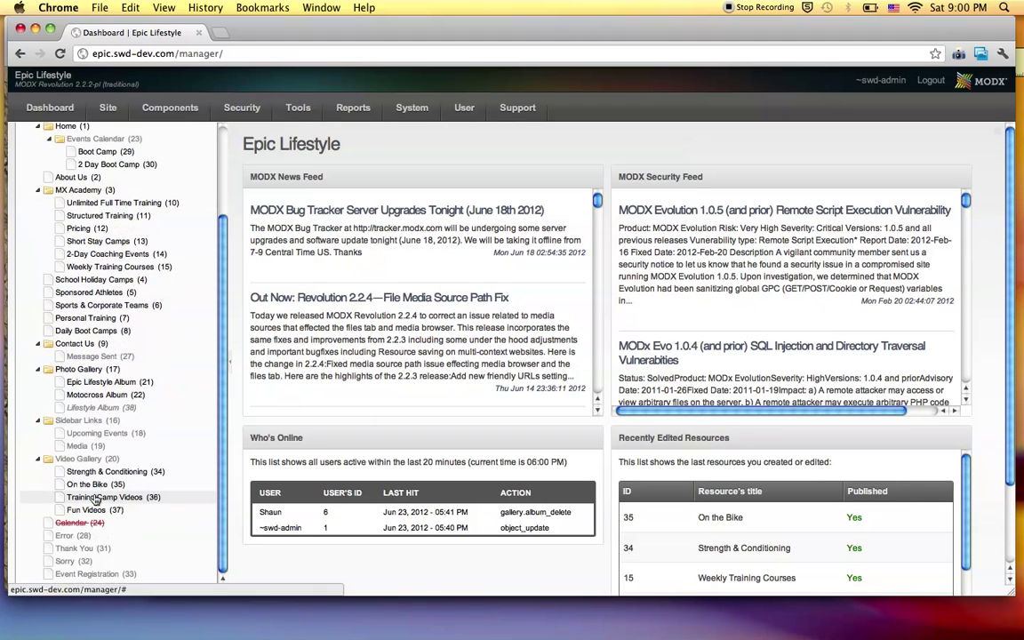
# Open the Lifestyle Album resource, tick Published, and save it.
pyautogui.click(88, 408)
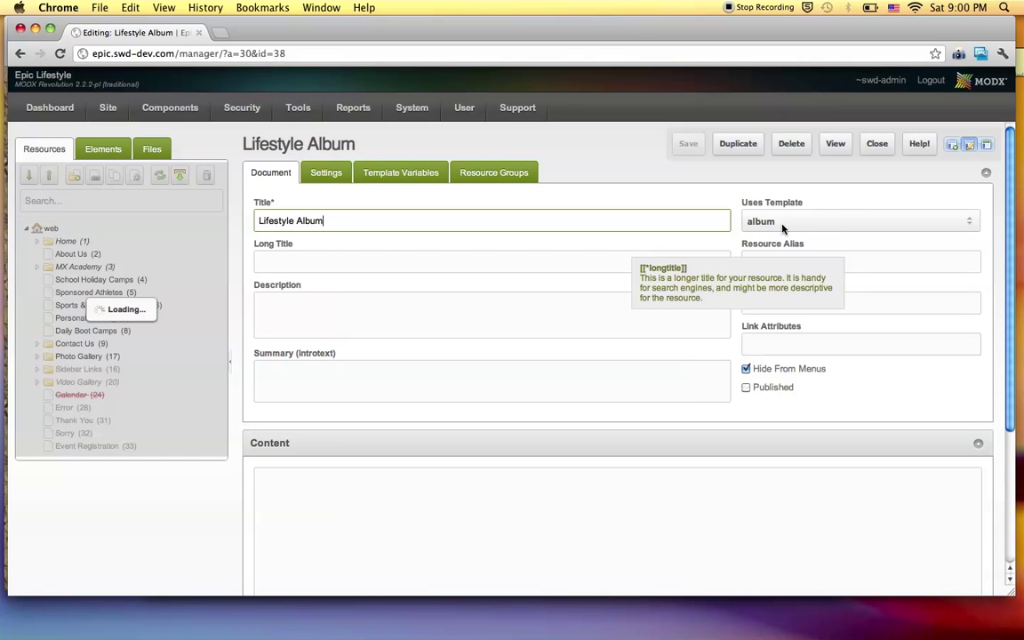
pyautogui.click(745, 387)
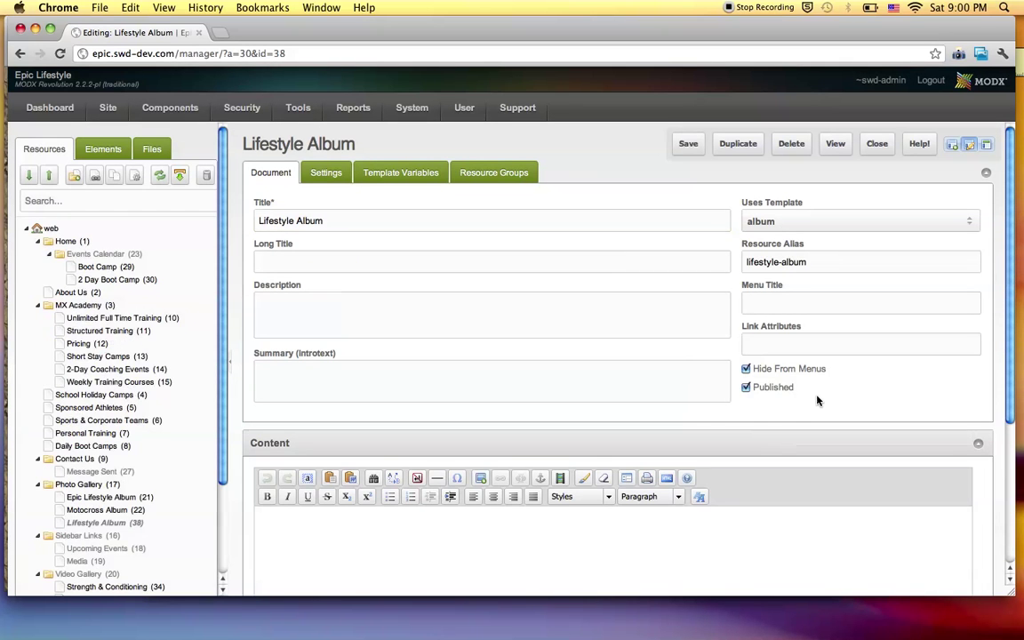
pyautogui.click(683, 148)
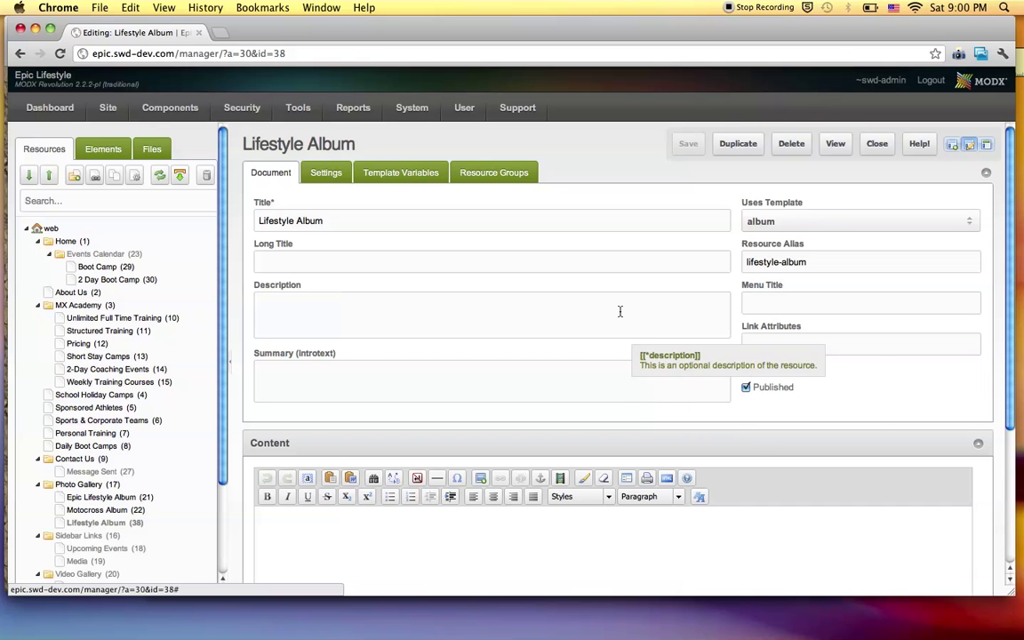
# Check the Lifestyle Album's Gallery template variables, which show album name Lifestyle.
pyautogui.press('super+Tab')
pyautogui.press('super+Tab')
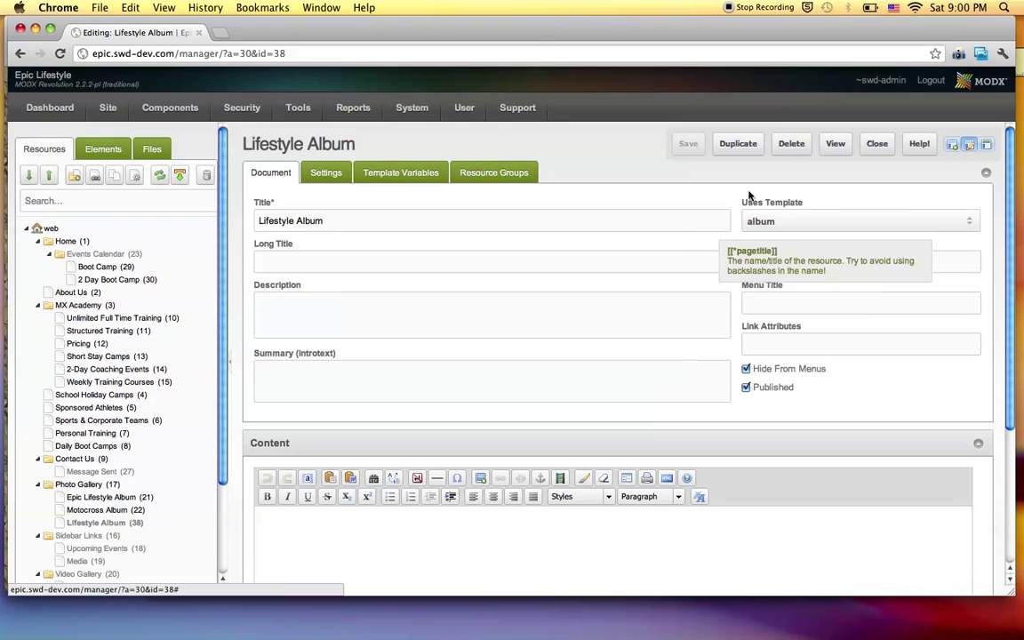
pyautogui.moveTo(748, 390)
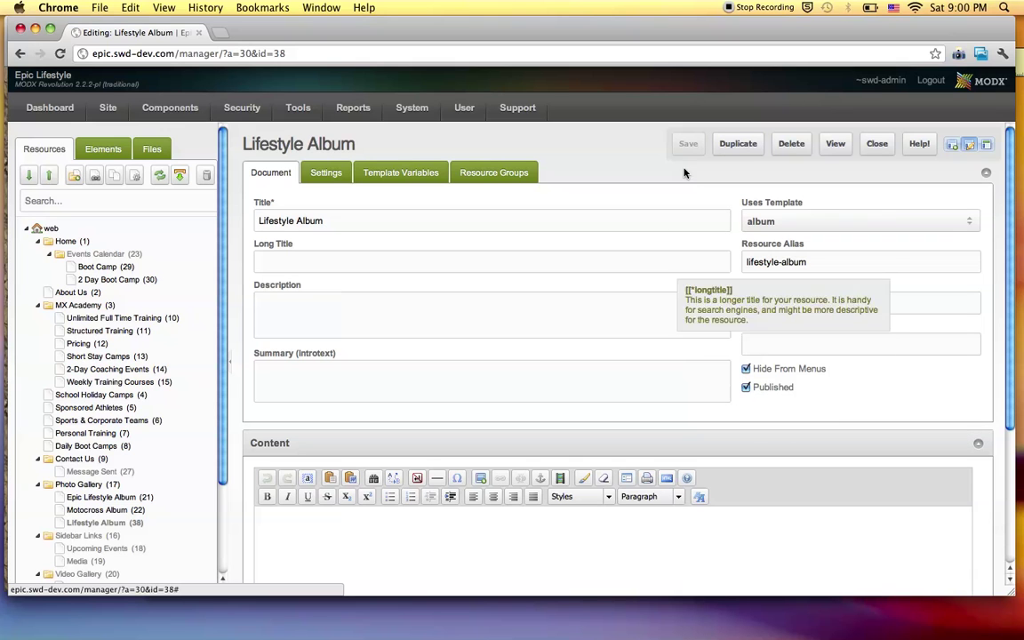
pyautogui.click(366, 175)
pyautogui.click(298, 264)
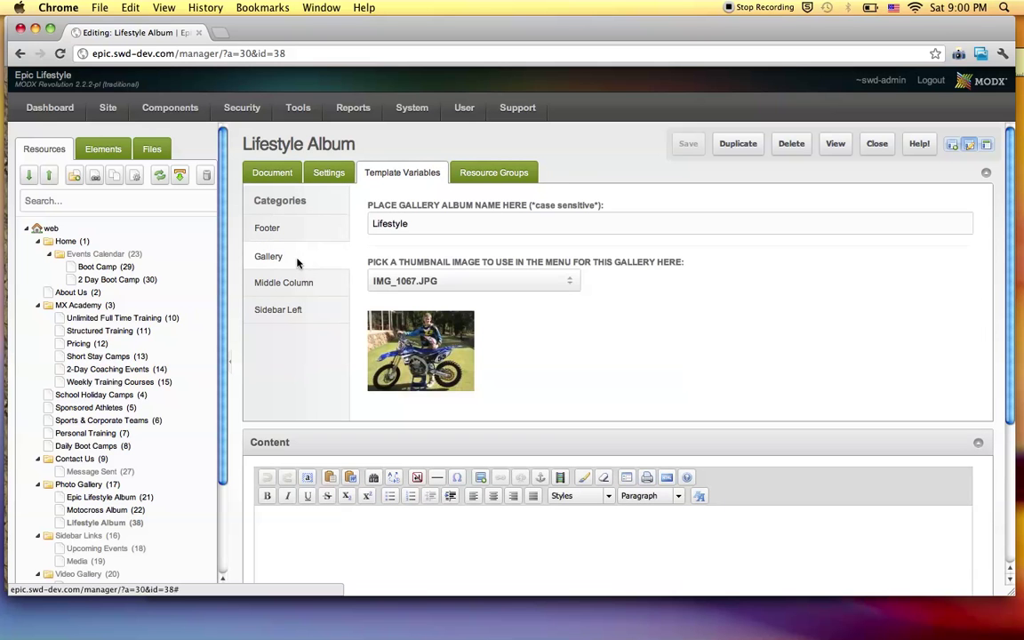
pyautogui.press('super+Tab')
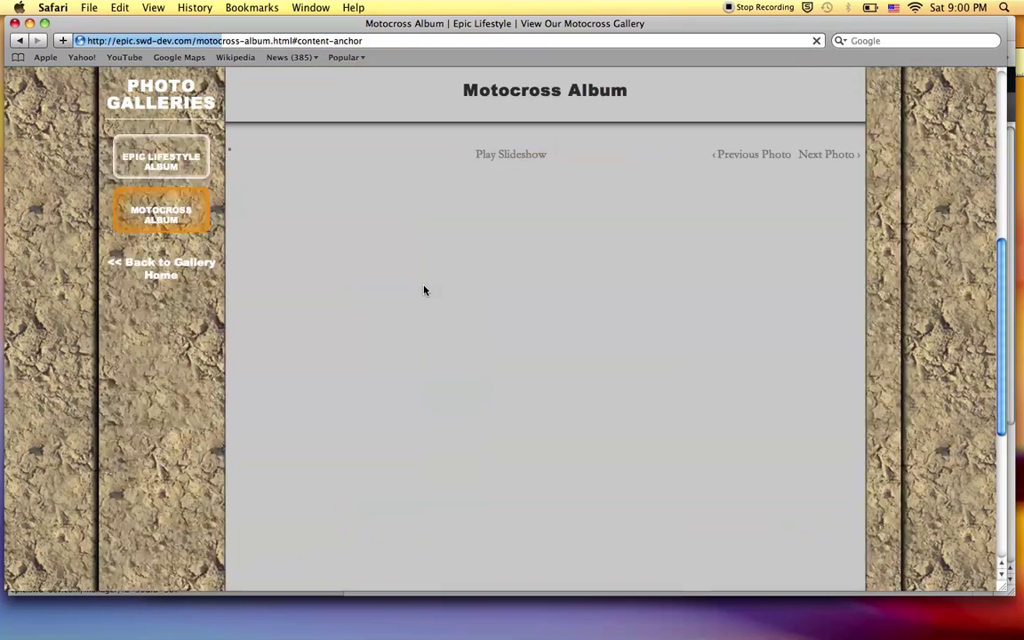
# Go from the Motocross Album page back to Gallery Home and reload it.
pyautogui.scroll(-5, 424, 289)
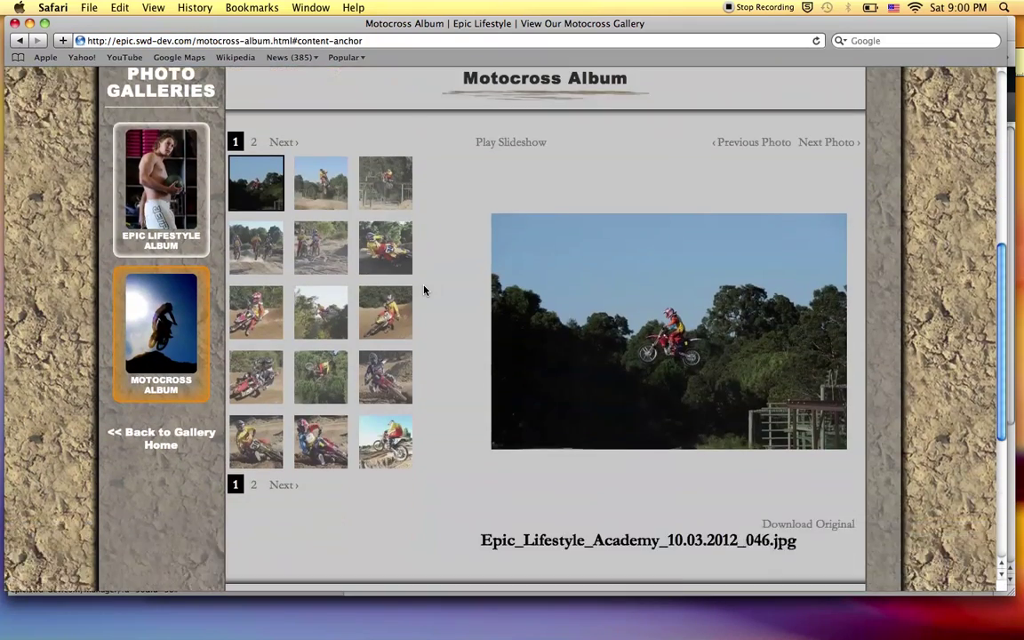
pyautogui.scroll(4, 424, 290)
pyautogui.scroll(1, 424, 290)
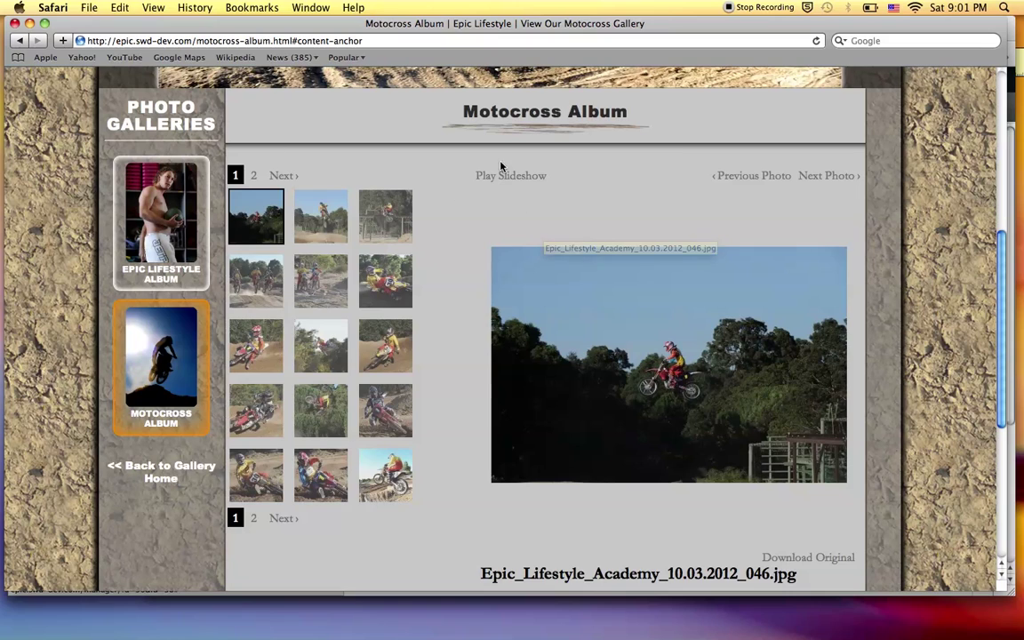
pyautogui.scroll(5, 609, 167)
pyautogui.scroll(-8, 245, 240)
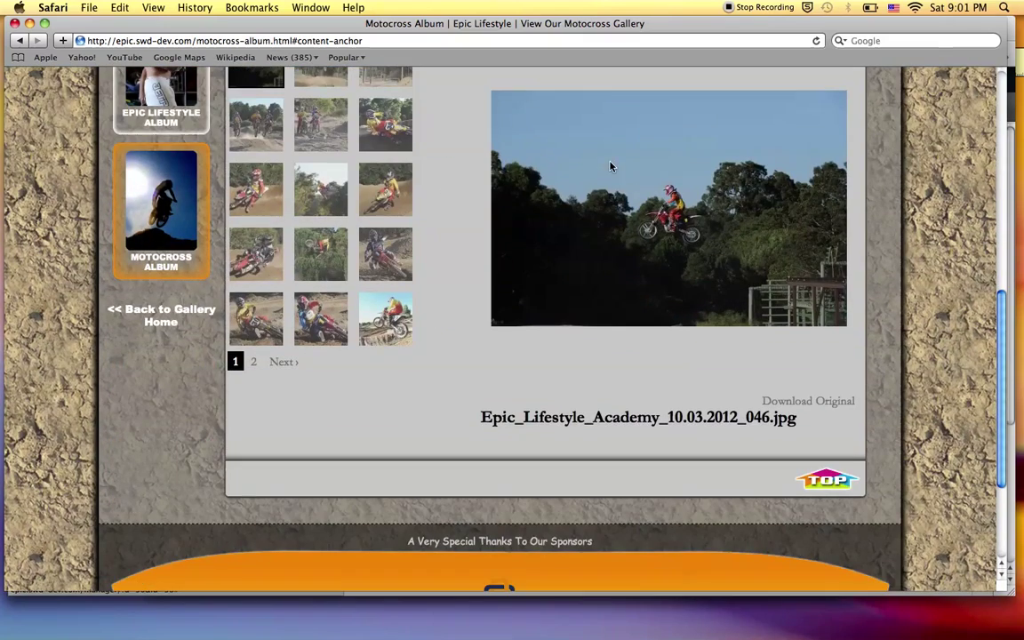
pyautogui.click(161, 310)
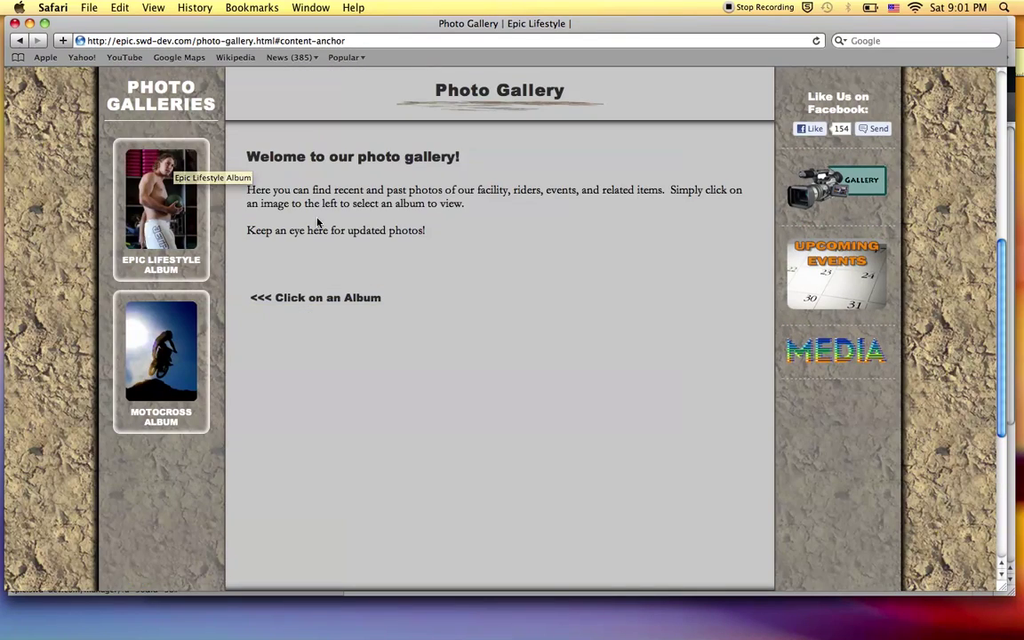
pyautogui.scroll(2, 431, 305)
pyautogui.scroll(5, 431, 304)
pyautogui.scroll(-5, 431, 305)
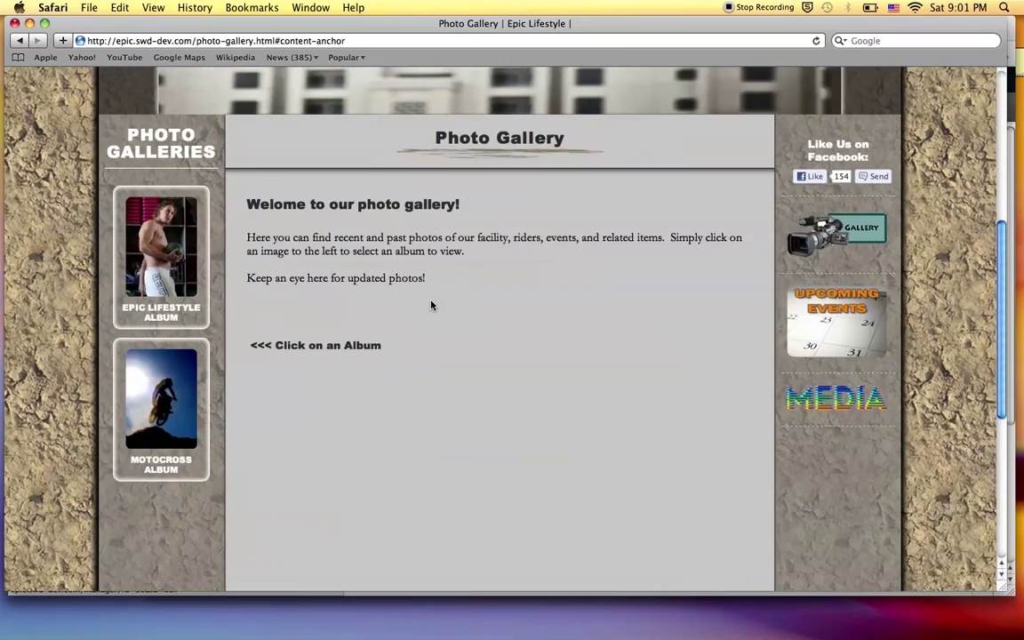
pyautogui.press('super+r')
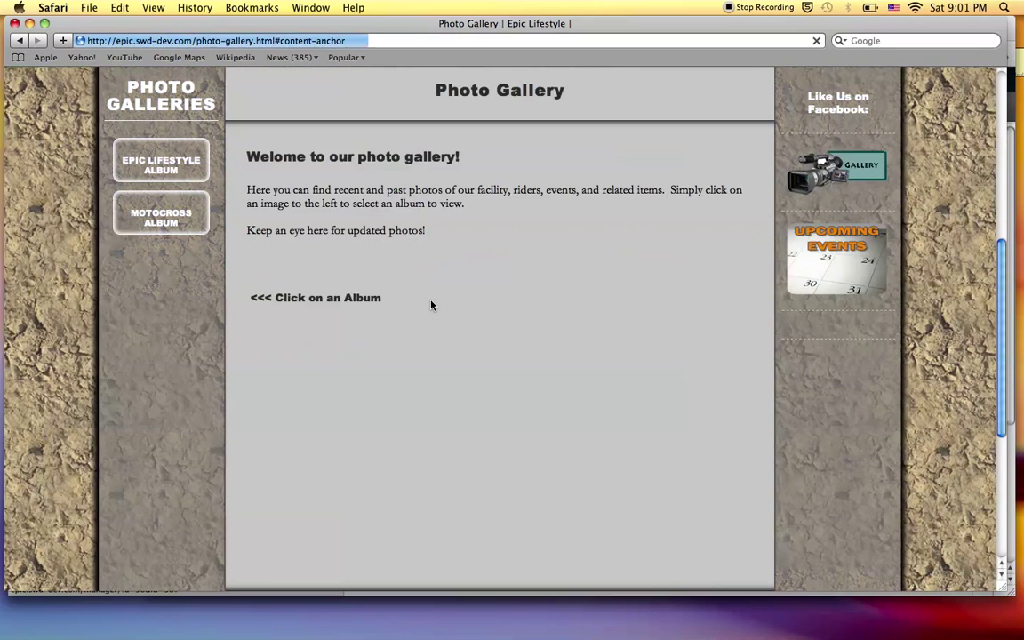
pyautogui.press('super+Tab')
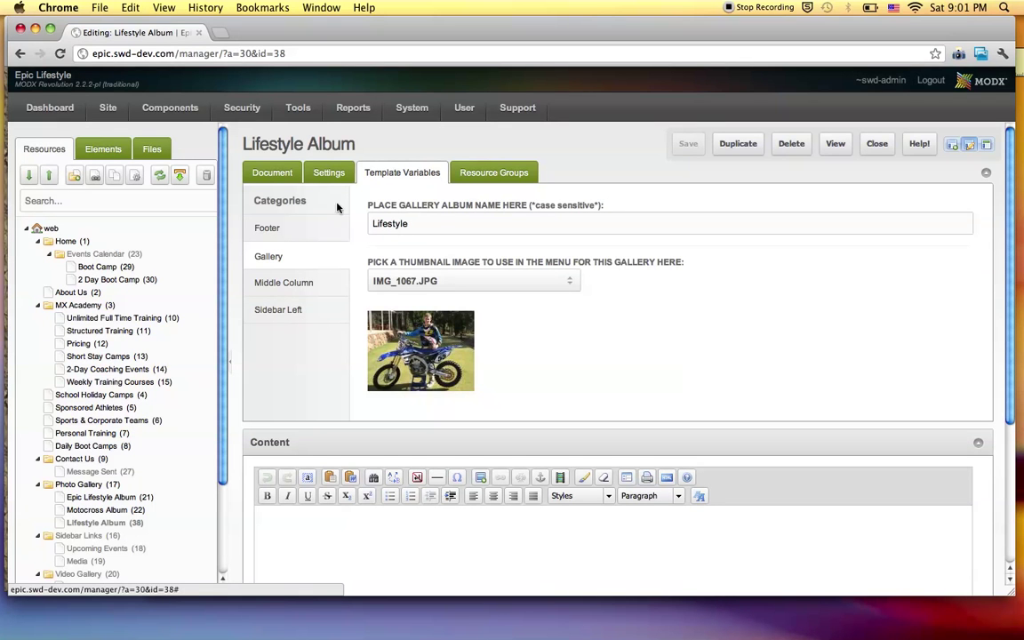
# Open the Lifestyle album in the Gallery manager, then navigate back to the Lifestyle Album resource editor.
pyautogui.moveTo(182, 108)
pyautogui.click(216, 136)
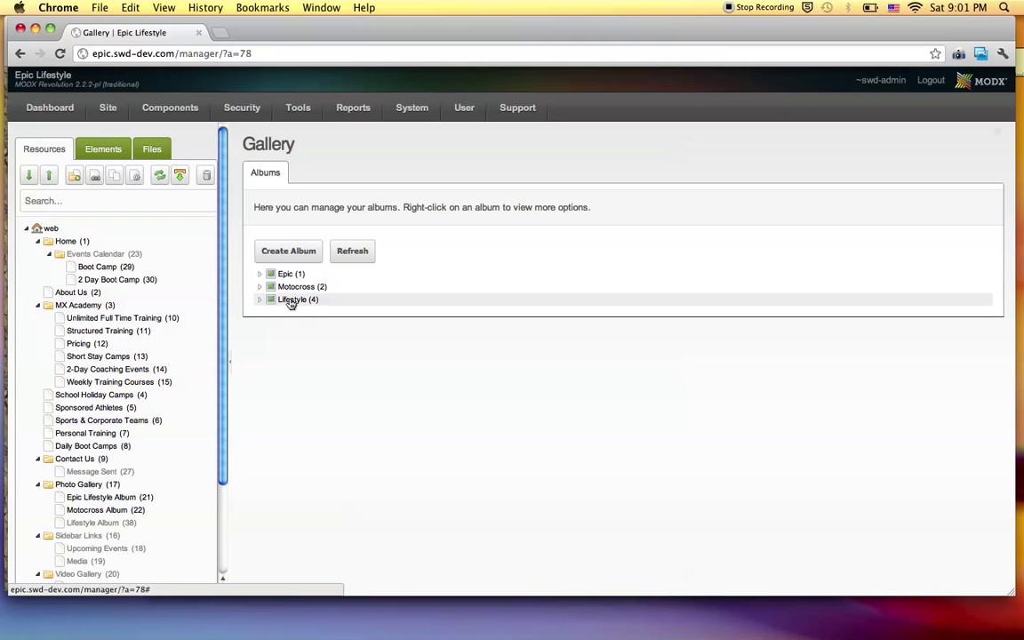
pyautogui.rightClick(290, 304)
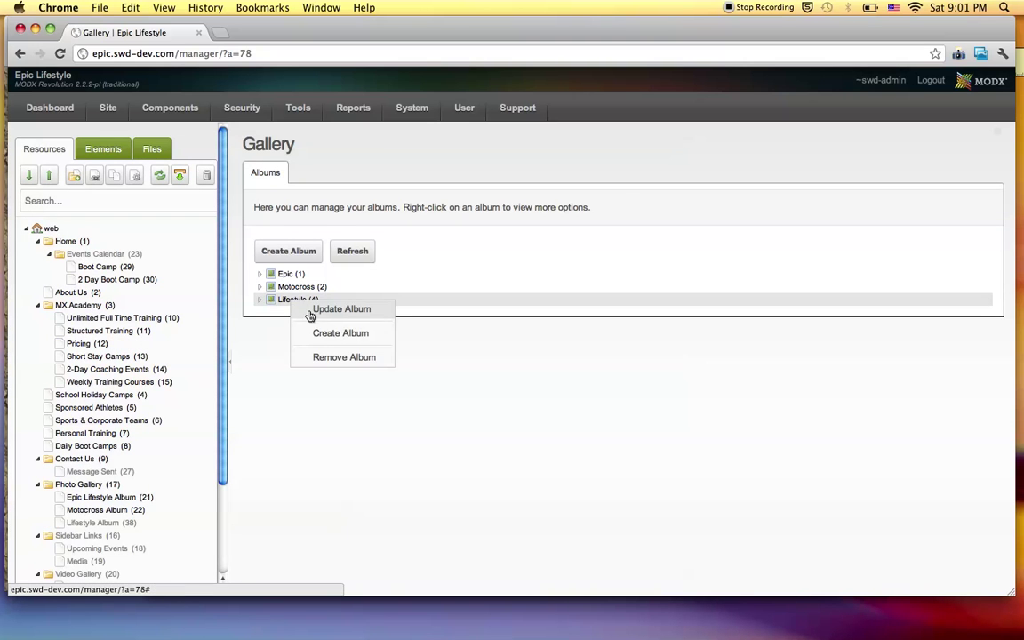
pyautogui.click(341, 309)
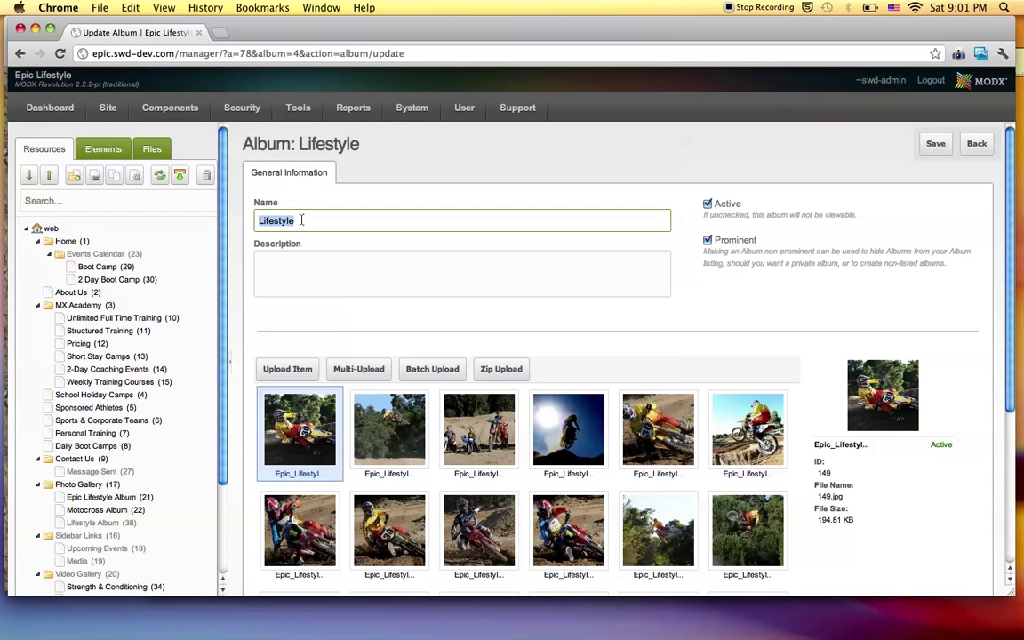
pyautogui.press('super+[')
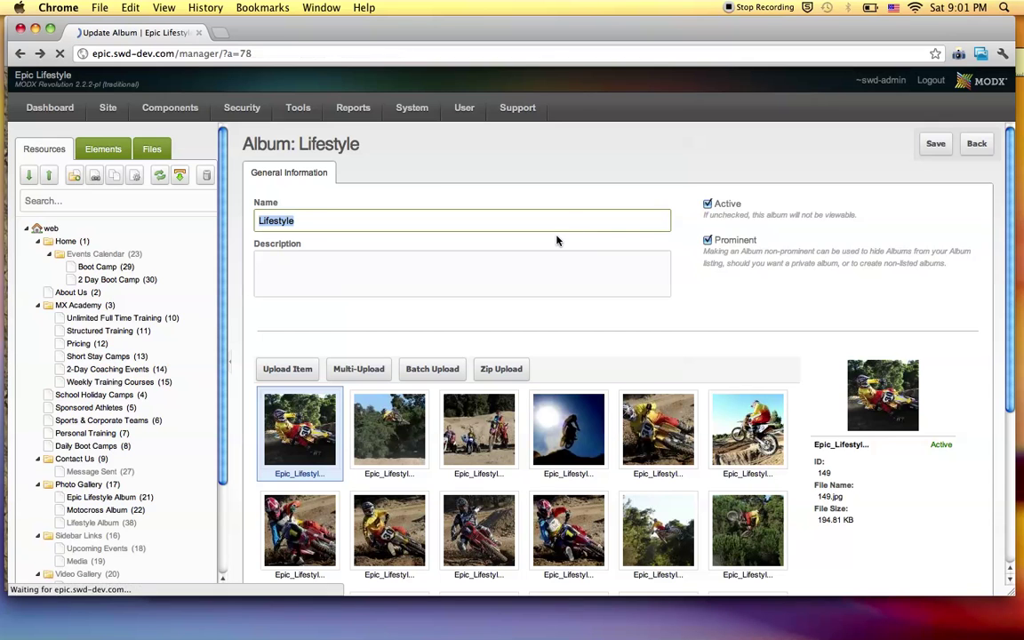
pyautogui.press('super+]')
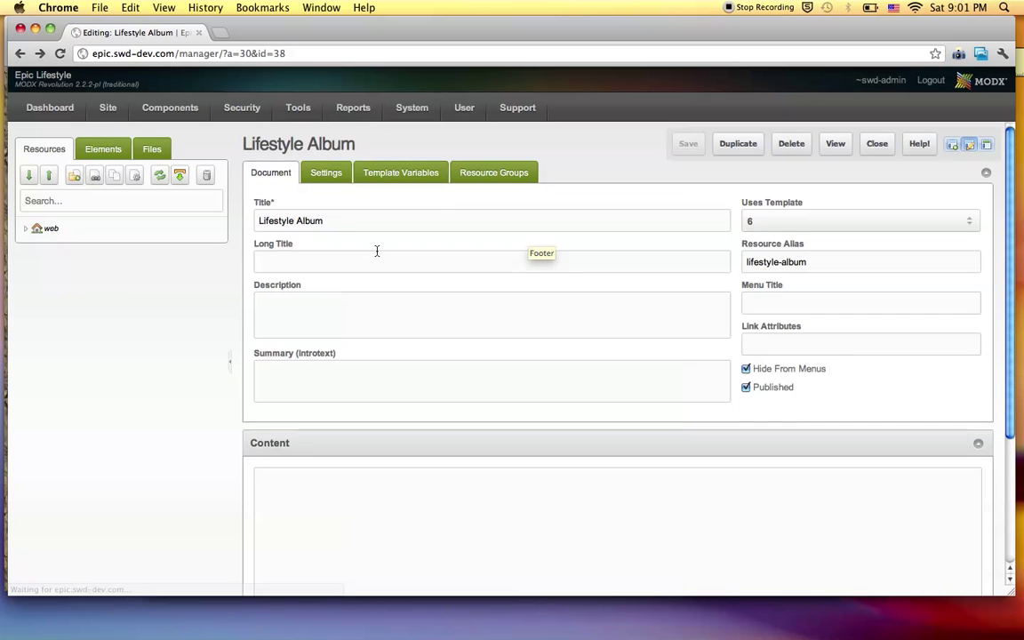
# Check the Gallery (album Lifestyle), Middle Column and Footer template variables, then save.
pyautogui.click(397, 174)
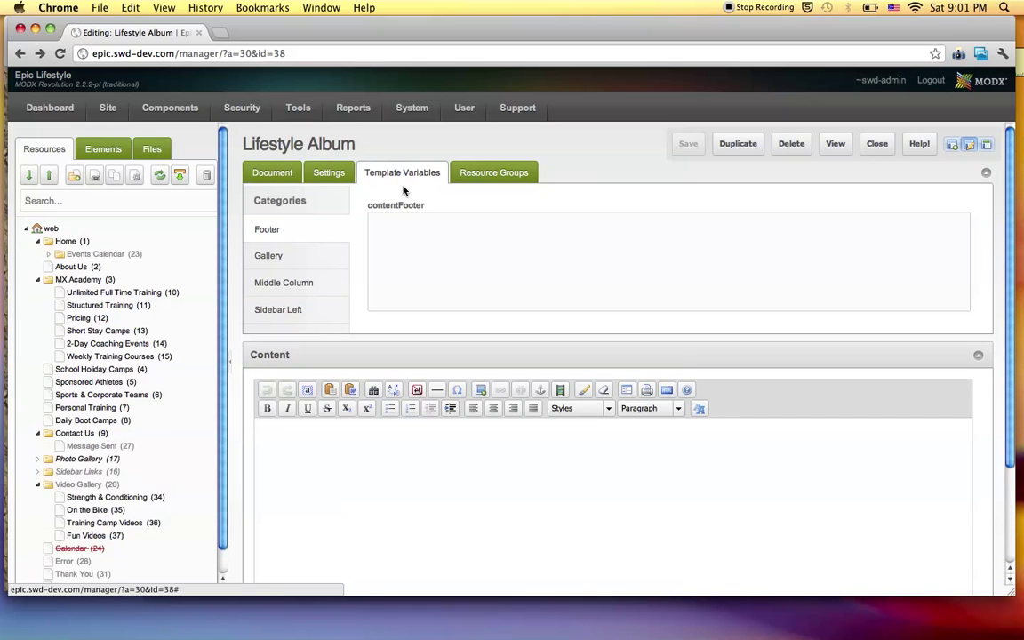
pyautogui.click(297, 257)
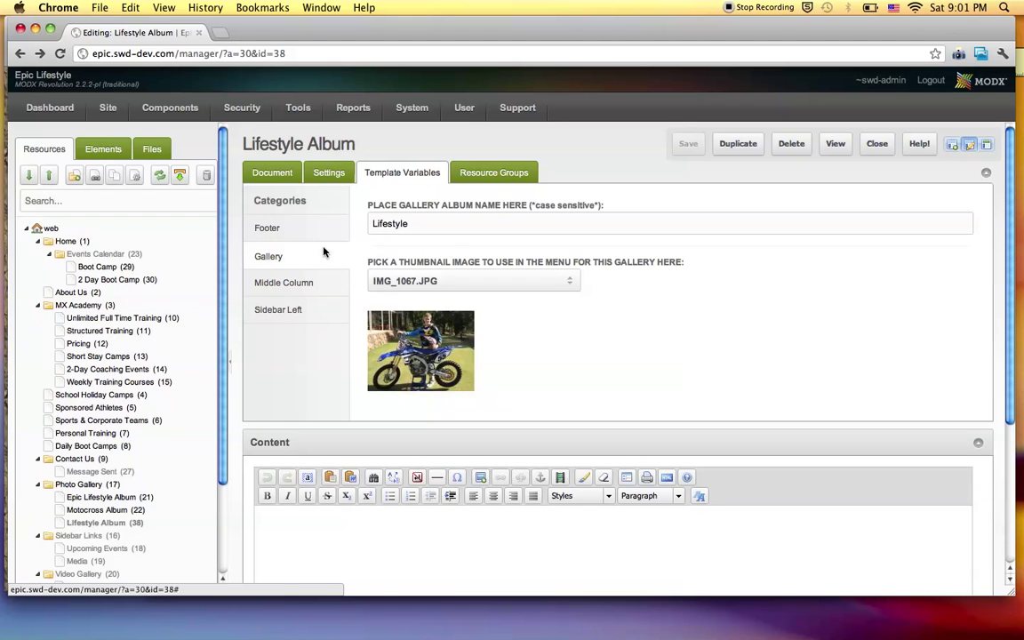
pyautogui.doubleClick(394, 223)
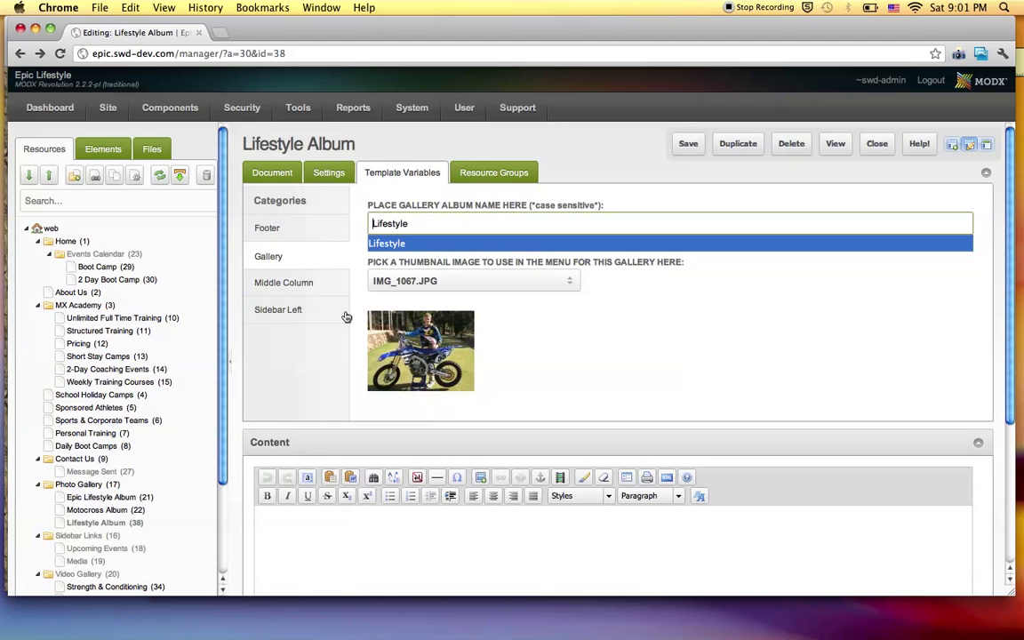
pyautogui.click(293, 286)
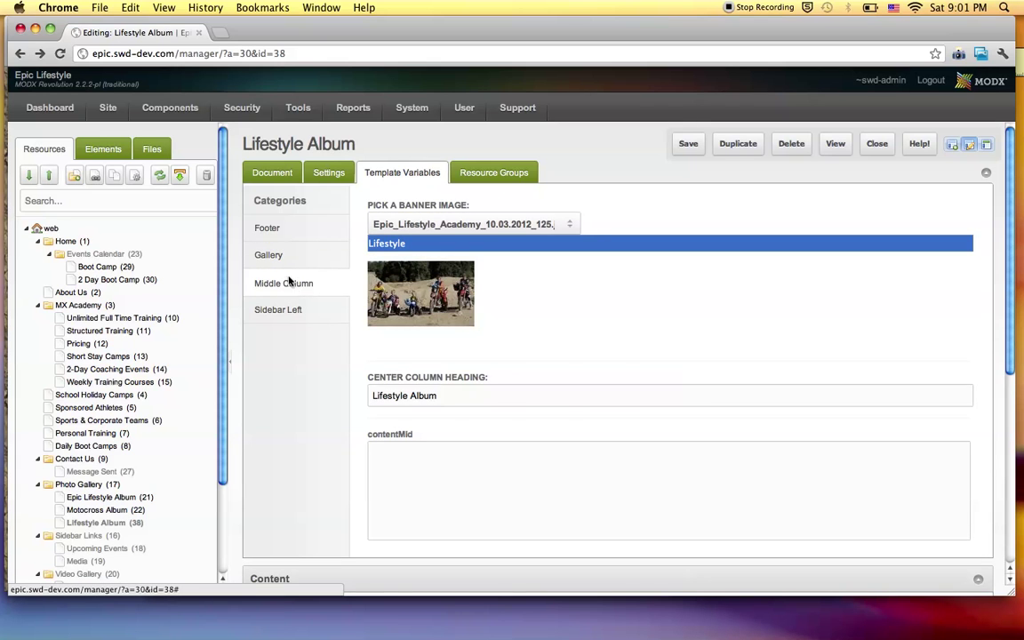
pyautogui.click(284, 237)
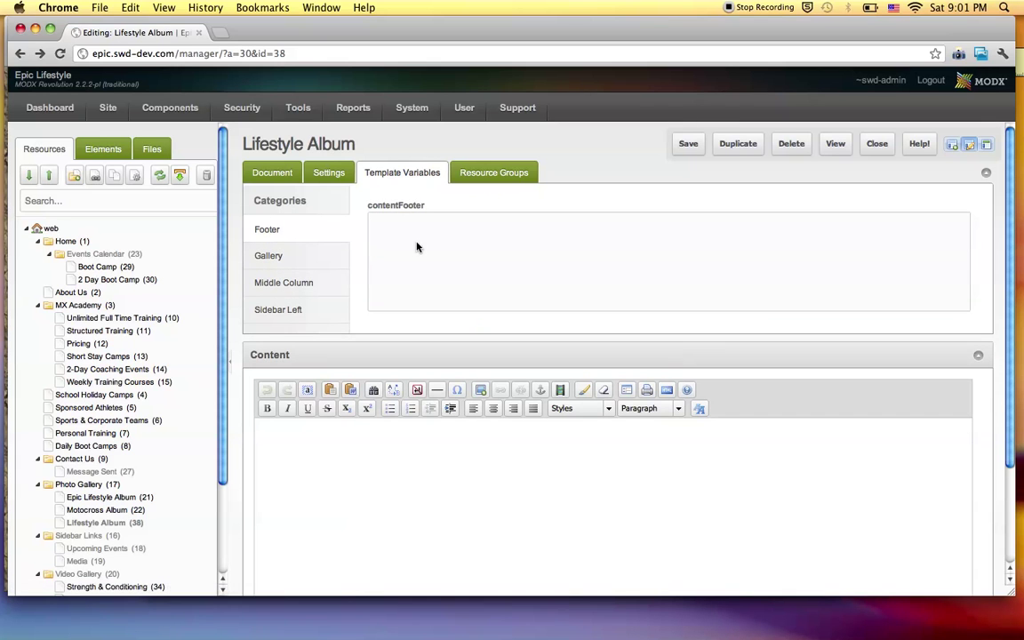
pyautogui.click(693, 145)
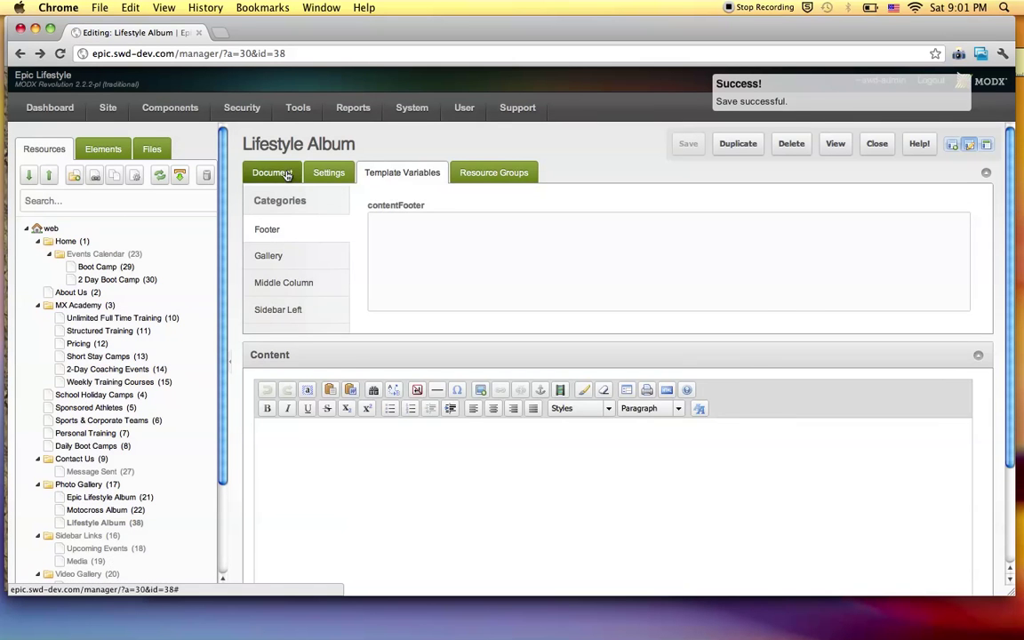
# Untick Hide From Menus on the Lifestyle Album's Document tab.
pyautogui.click(288, 176)
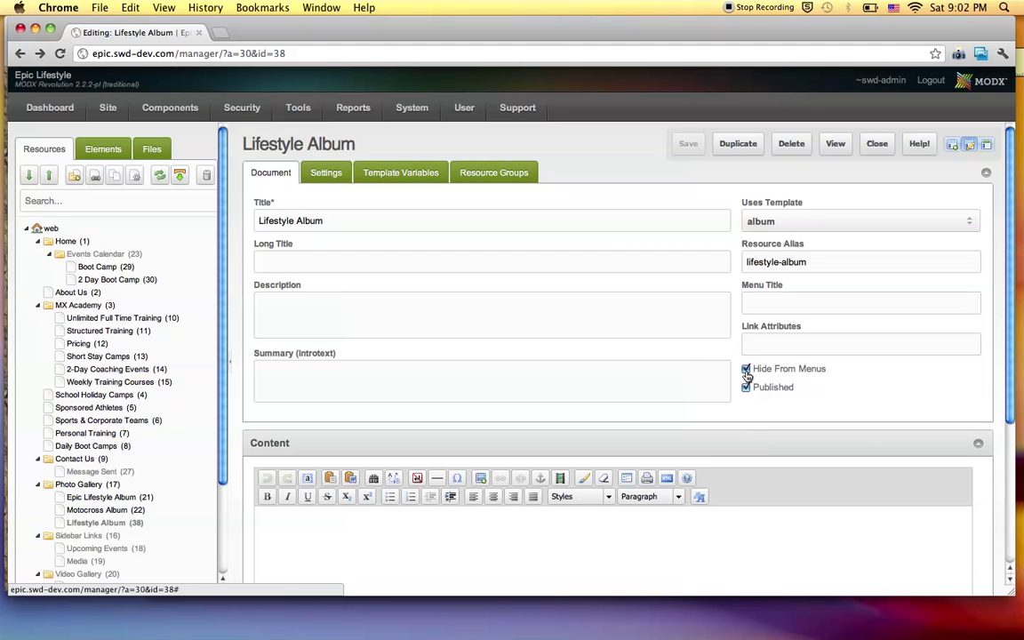
pyautogui.click(746, 369)
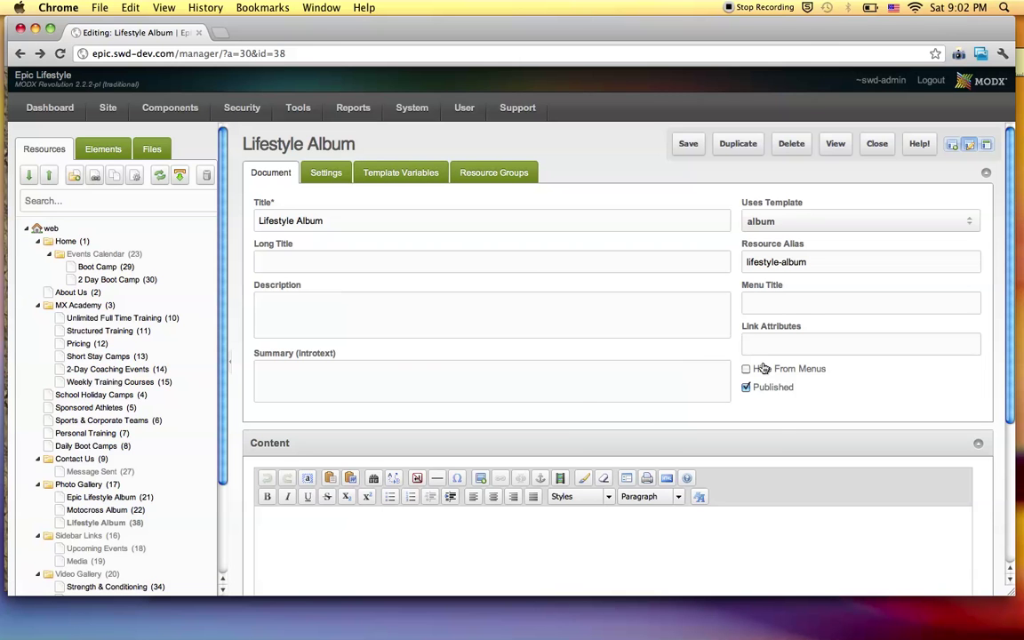
pyautogui.press('super+Tab')
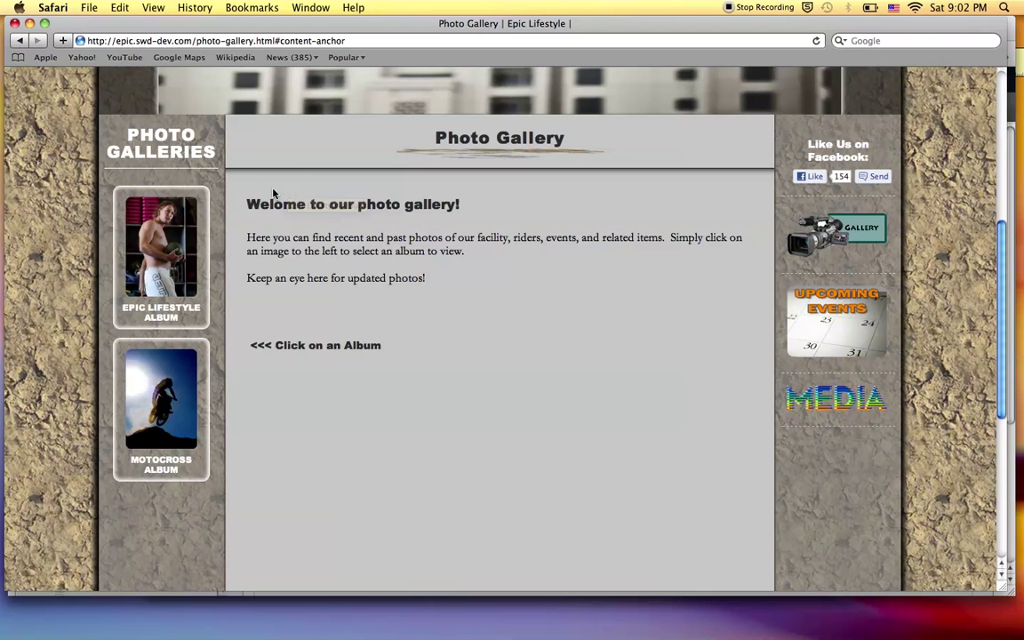
# Save the resource with menus unhidden and reload the live Photo Gallery page.
pyautogui.press('super+Tab')
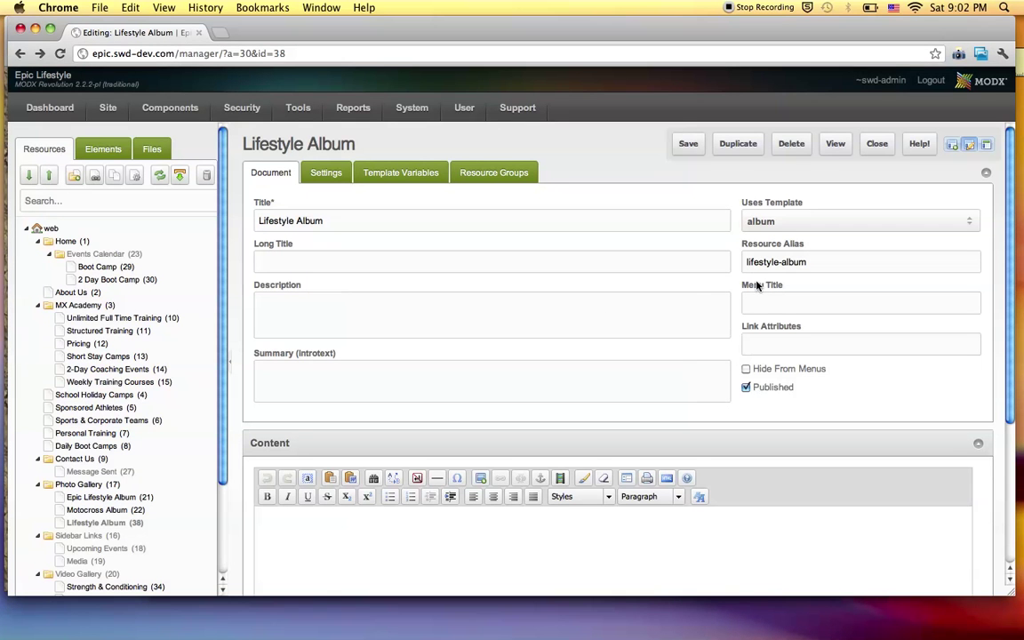
pyautogui.click(688, 145)
pyautogui.press('super+Tab')
pyautogui.press('super+r')
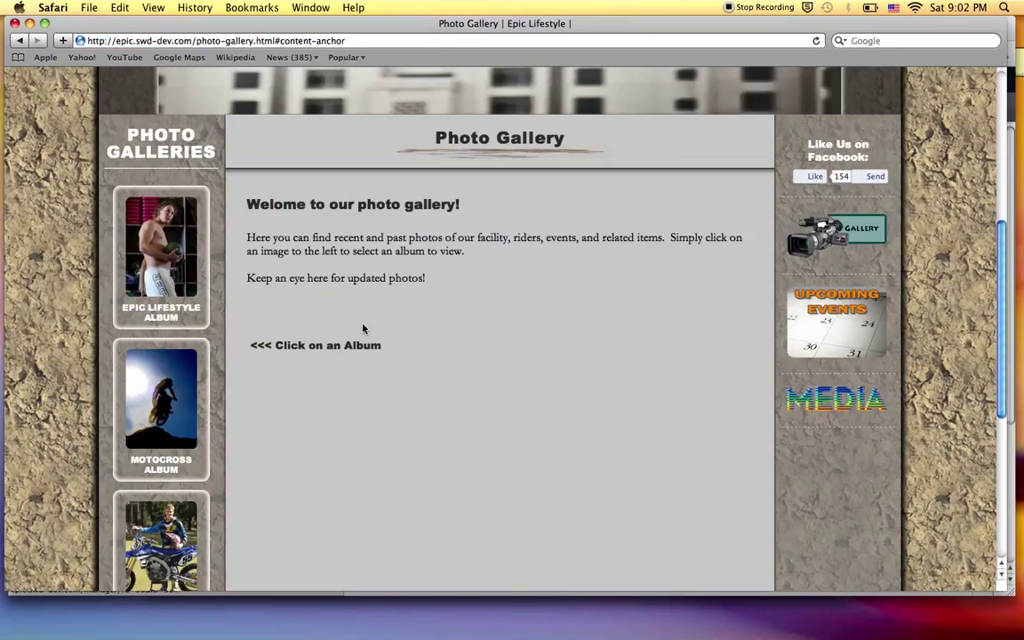
pyautogui.scroll(-3, 362, 328)
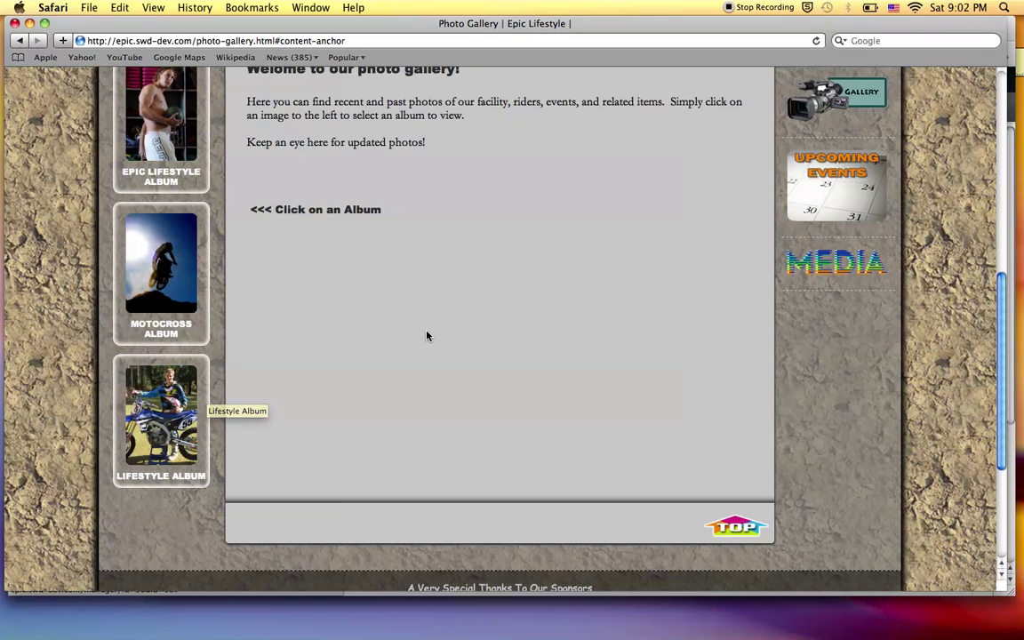
pyautogui.scroll(-1, 426, 336)
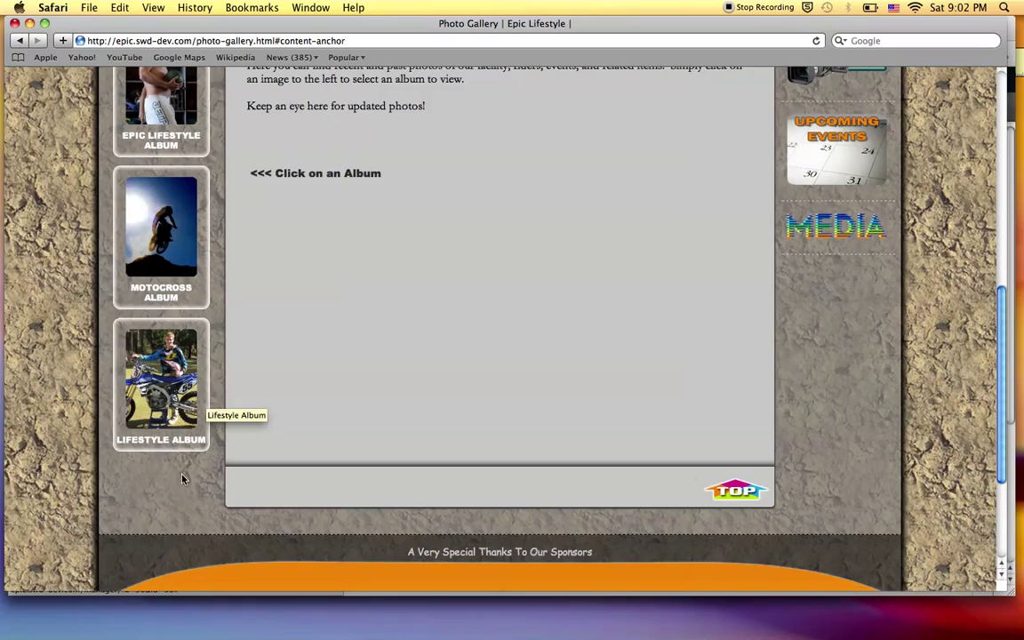
pyautogui.scroll(-5, 182, 478)
pyautogui.scroll(7, 182, 478)
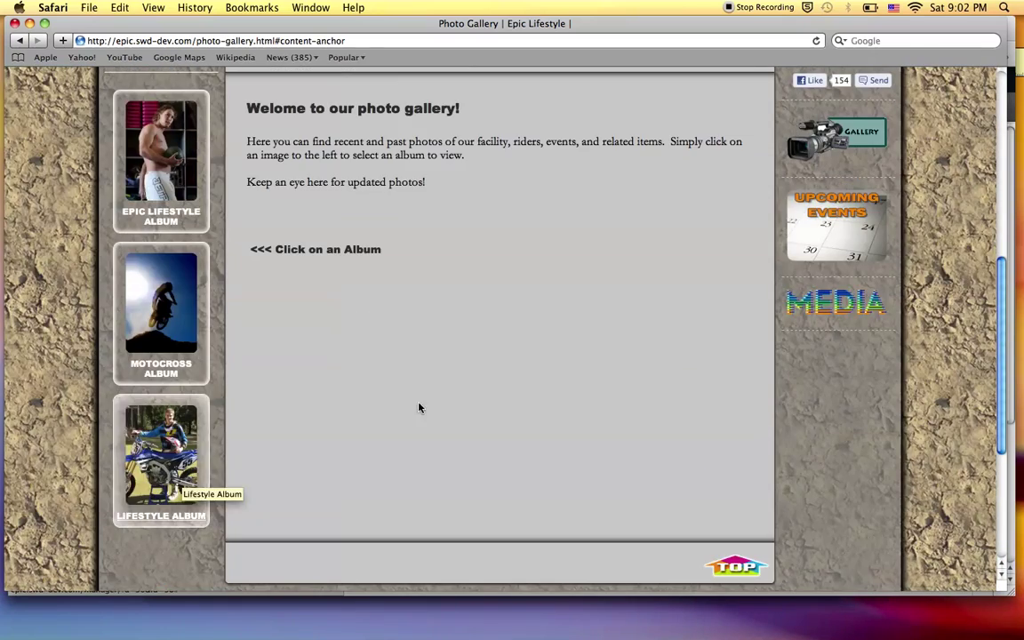
# Open the Lifestyle Album on the live site and view its second page of photos.
pyautogui.press('super+Tab')
pyautogui.press('super+Tab')
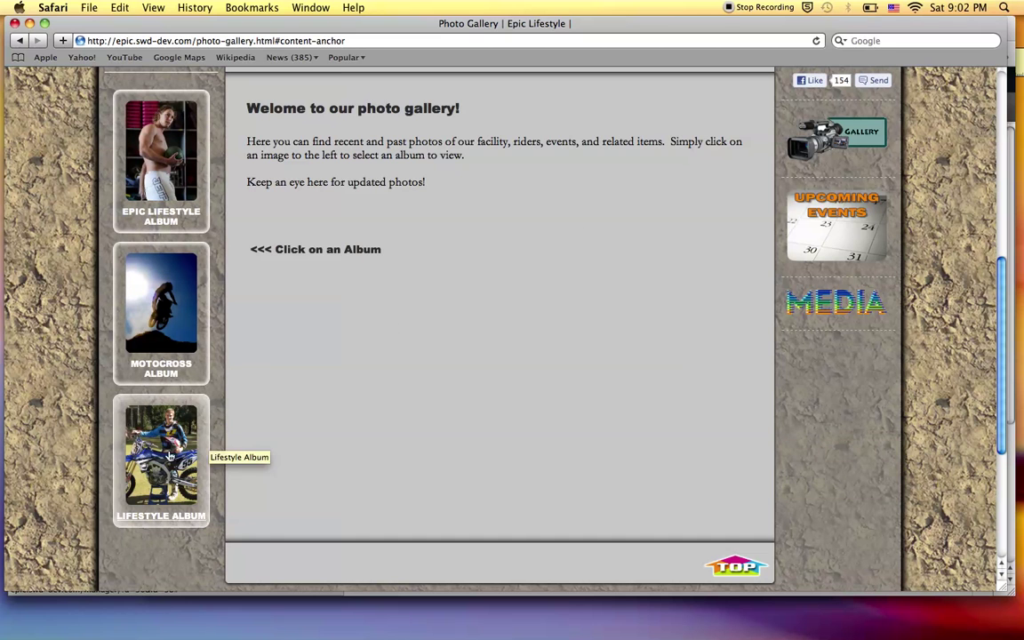
pyautogui.click(191, 445)
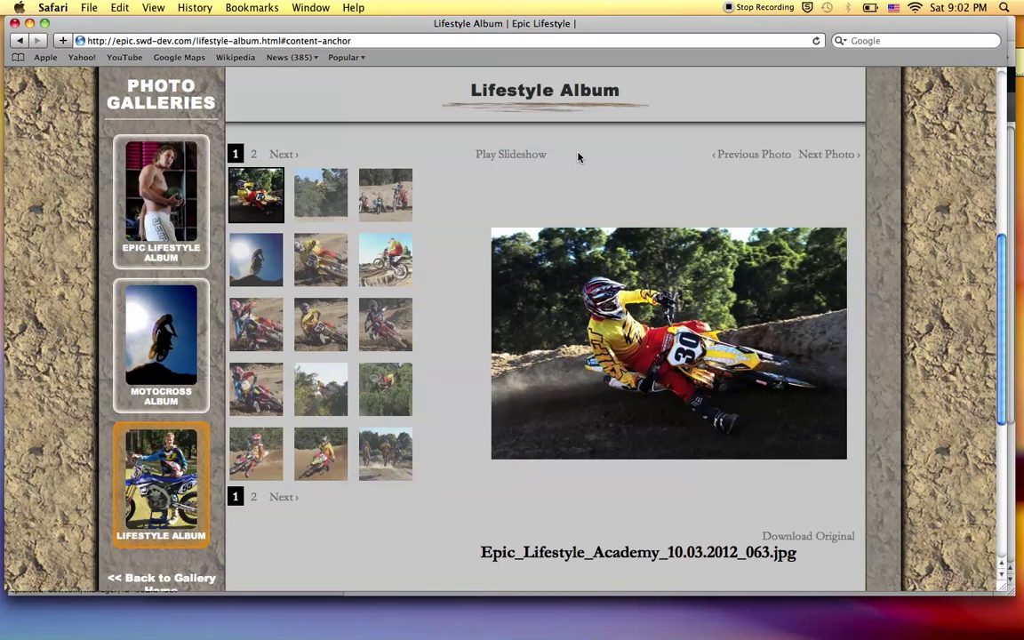
pyautogui.click(278, 155)
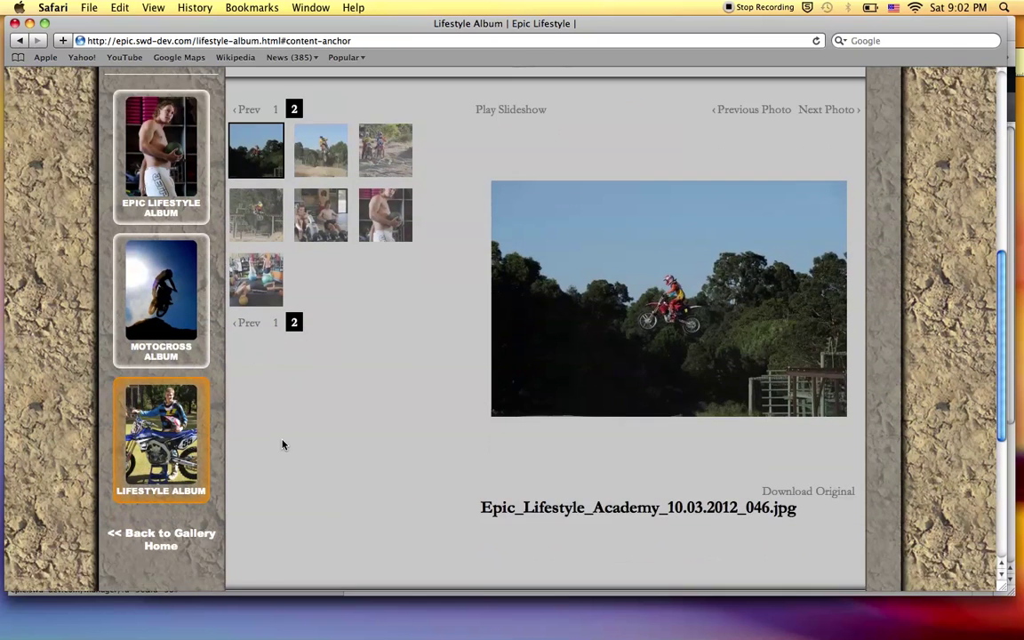
pyautogui.press('super+Tab')
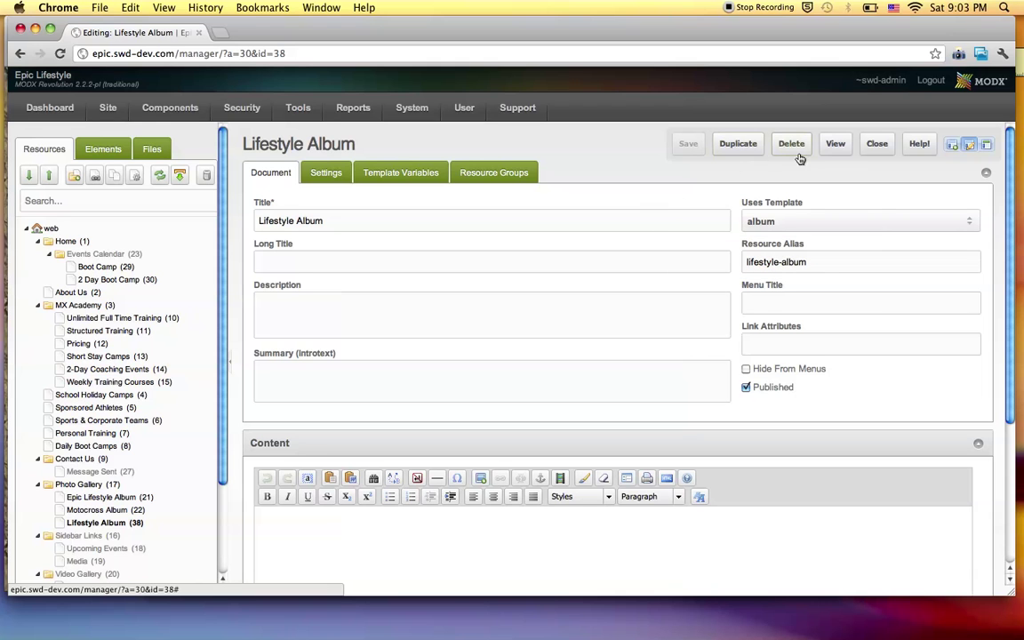
# Log out, sign in with the saved browser login, and open the Lifestyle Album resource.
pyautogui.click(930, 80)
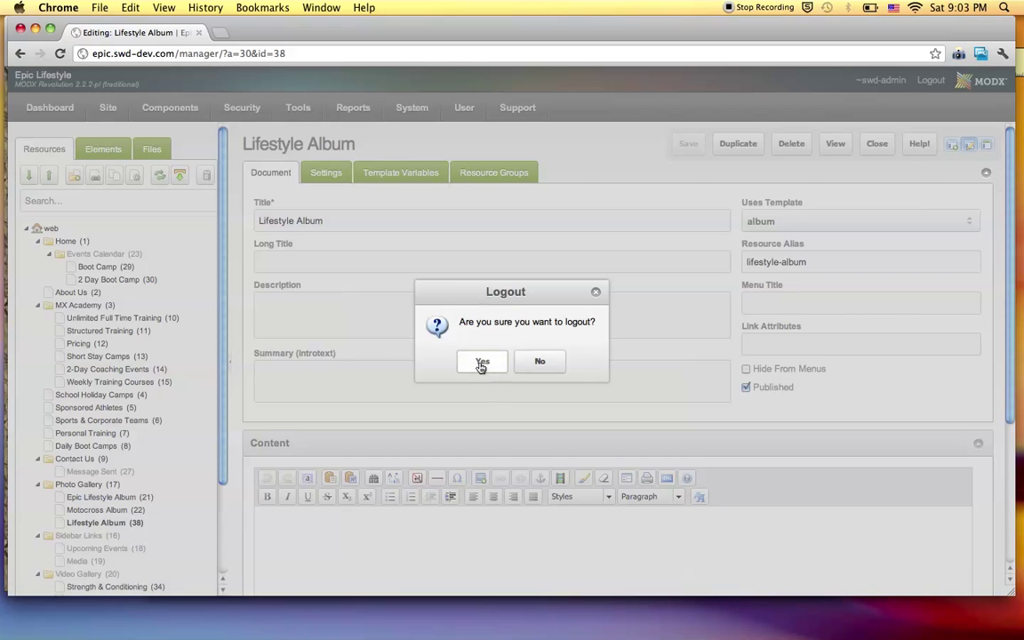
pyautogui.click(484, 362)
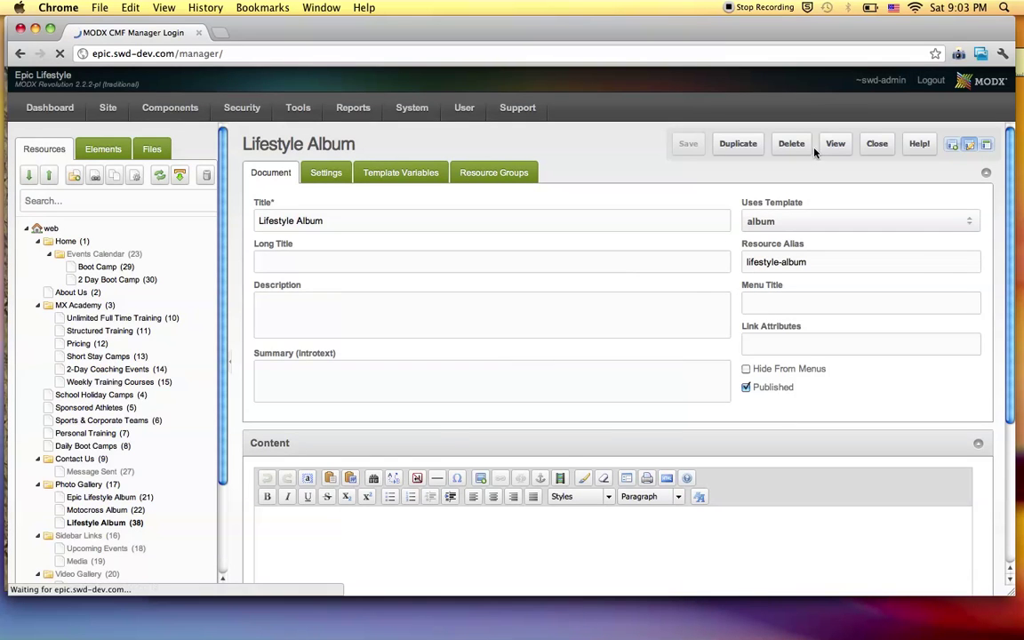
pyautogui.press('Tab')
pyautogui.hotkey('shift', 'Tab')
pyautogui.press('Down')
pyautogui.press('Return')
pyautogui.press('Return')
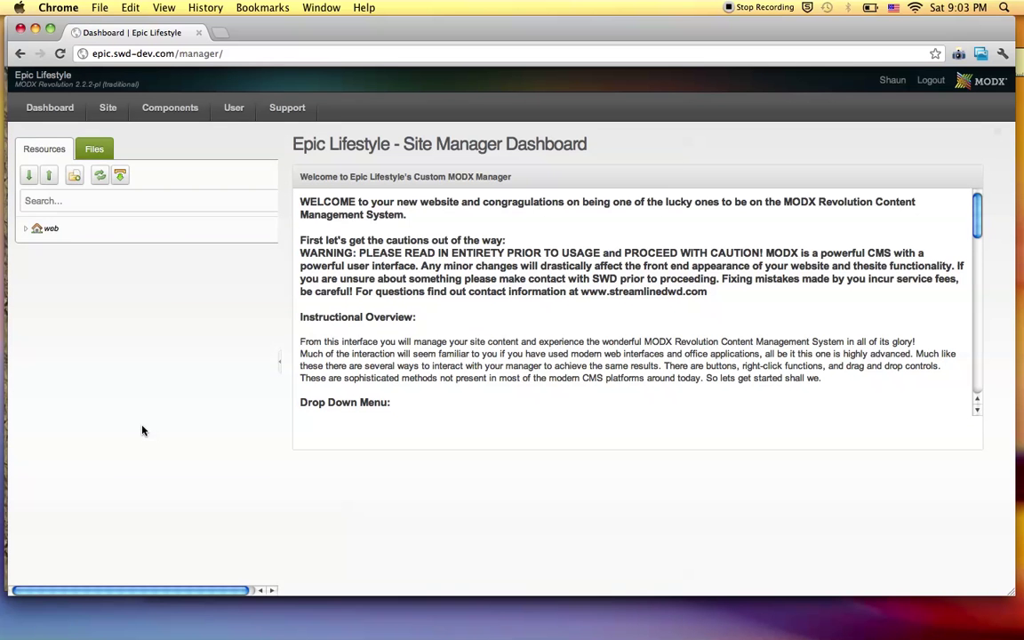
pyautogui.scroll(-3, 85, 445)
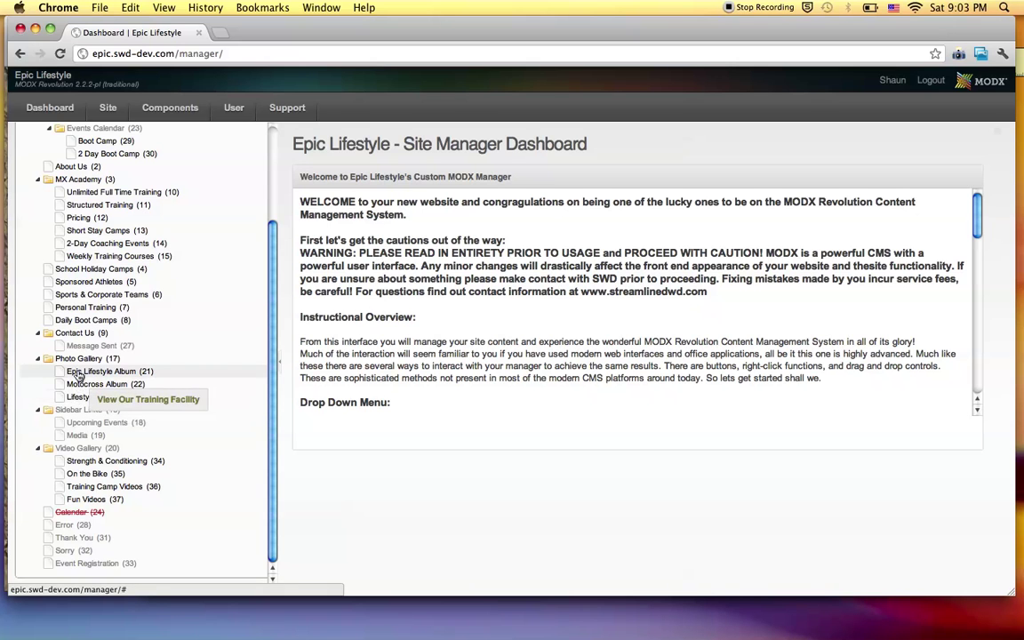
pyautogui.click(80, 398)
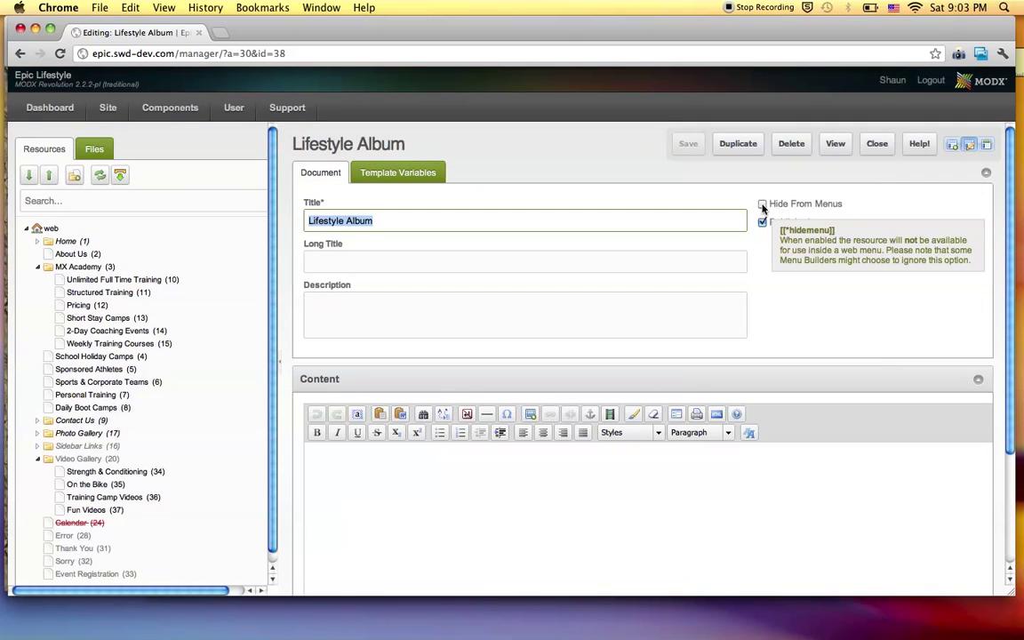
# Toggle the page's Published and Hide from Menus settings, saving after each change.
pyautogui.click(639, 228)
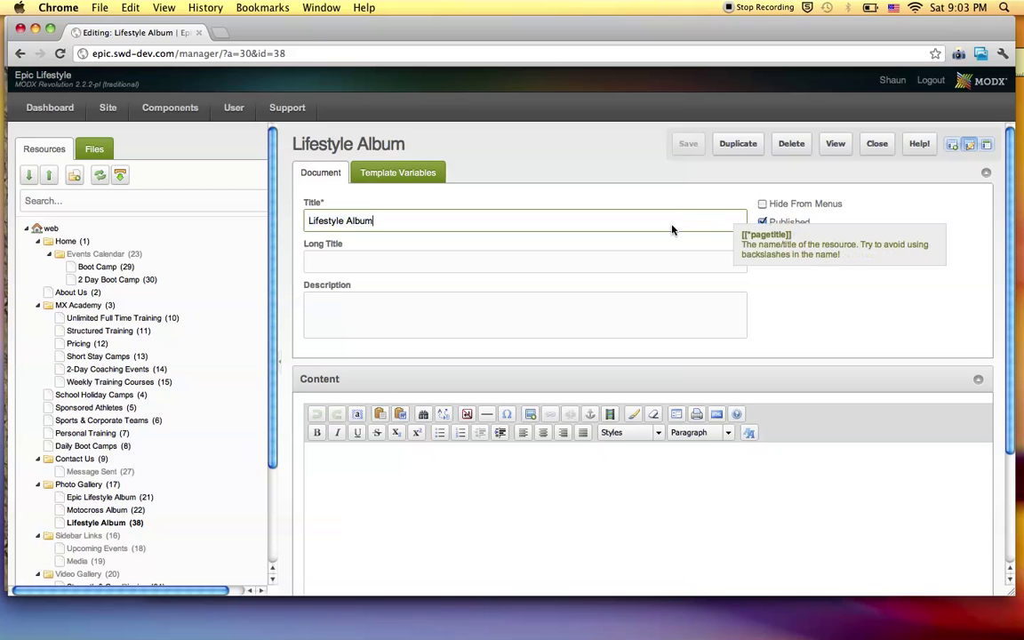
pyautogui.click(762, 223)
pyautogui.hotkey('ctrl', 's')
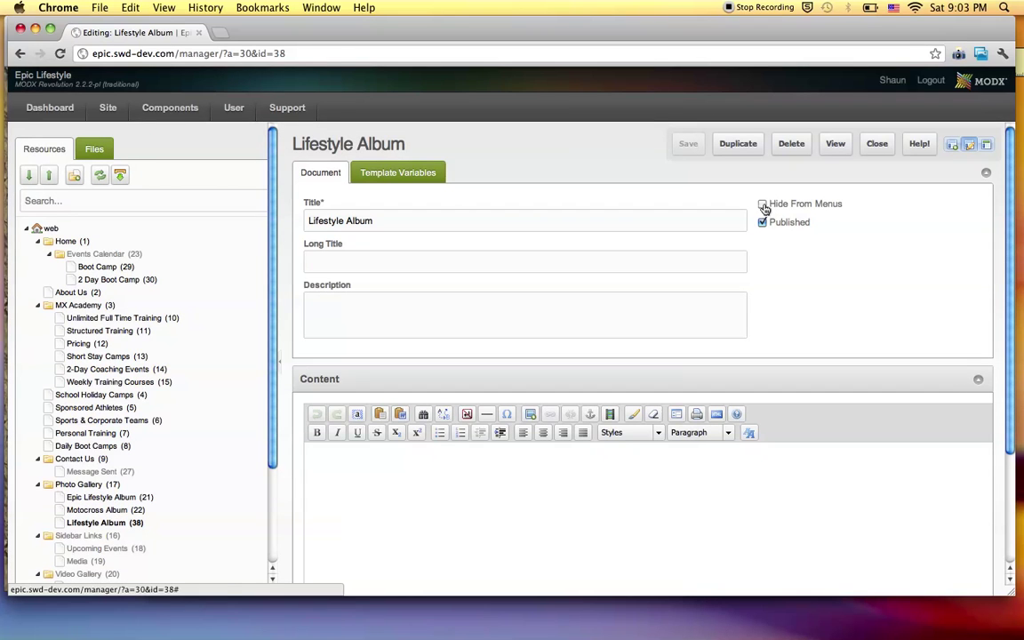
pyautogui.click(762, 205)
pyautogui.hotkey('ctrl', 's')
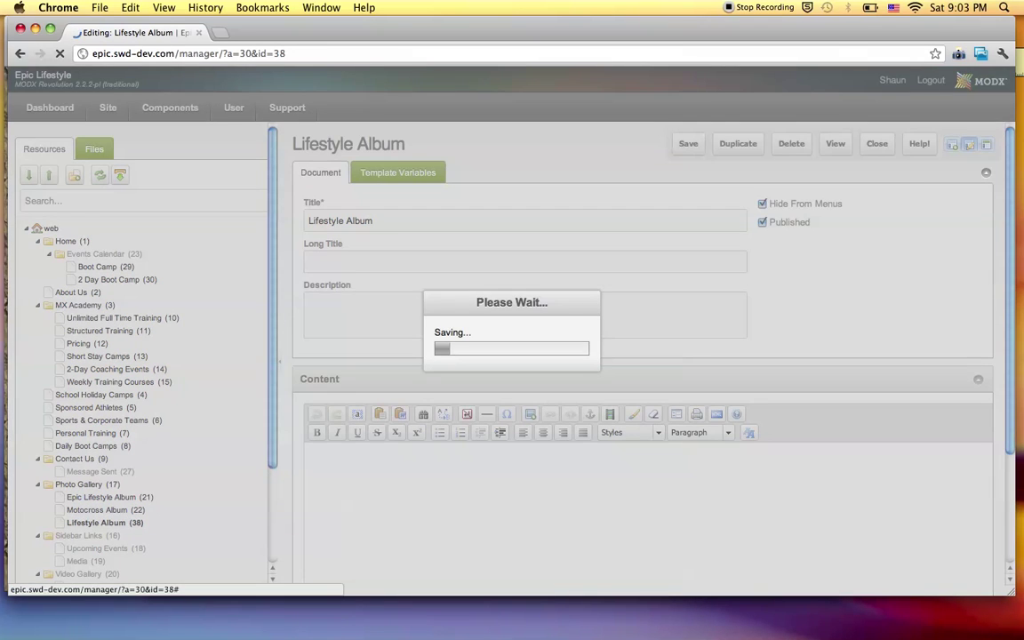
pyautogui.click(762, 205)
pyautogui.hotkey('ctrl', 's')
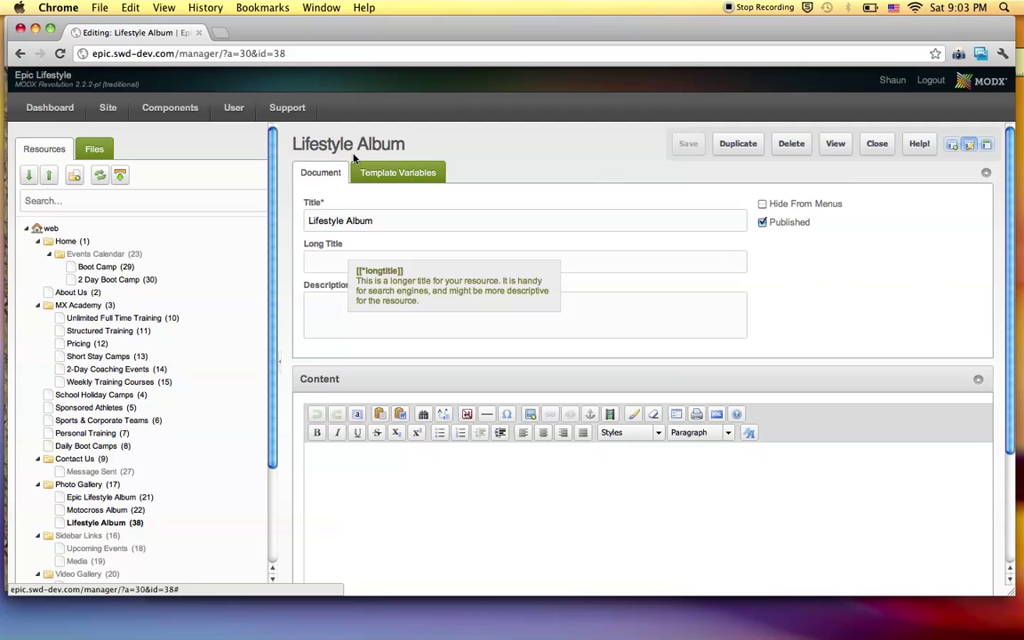
# Review the Template Variables and Document tabs, then go to Components > Gallery.
pyautogui.click(386, 175)
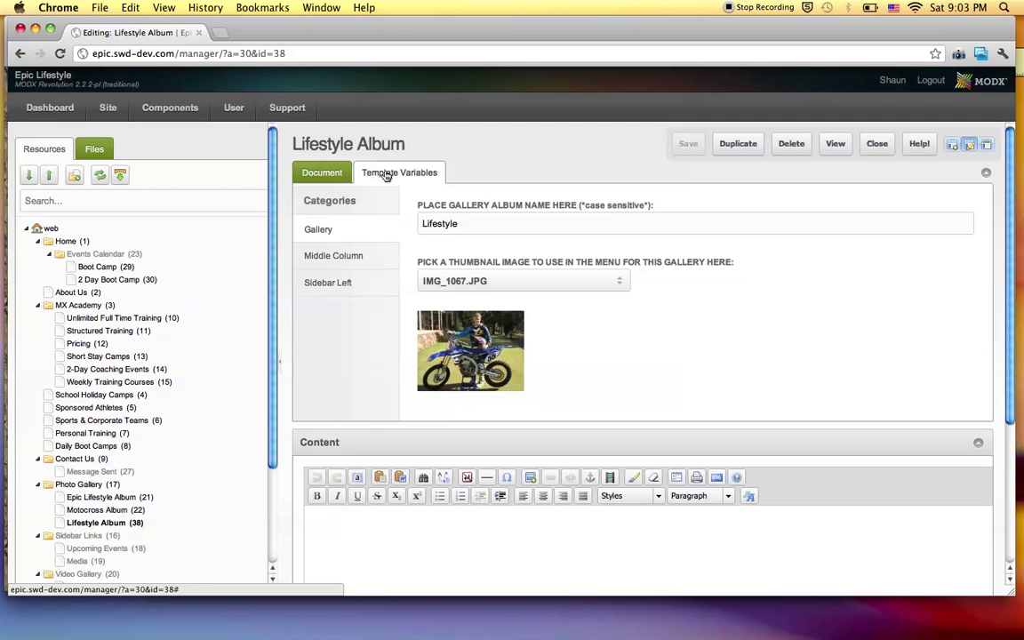
pyautogui.click(340, 176)
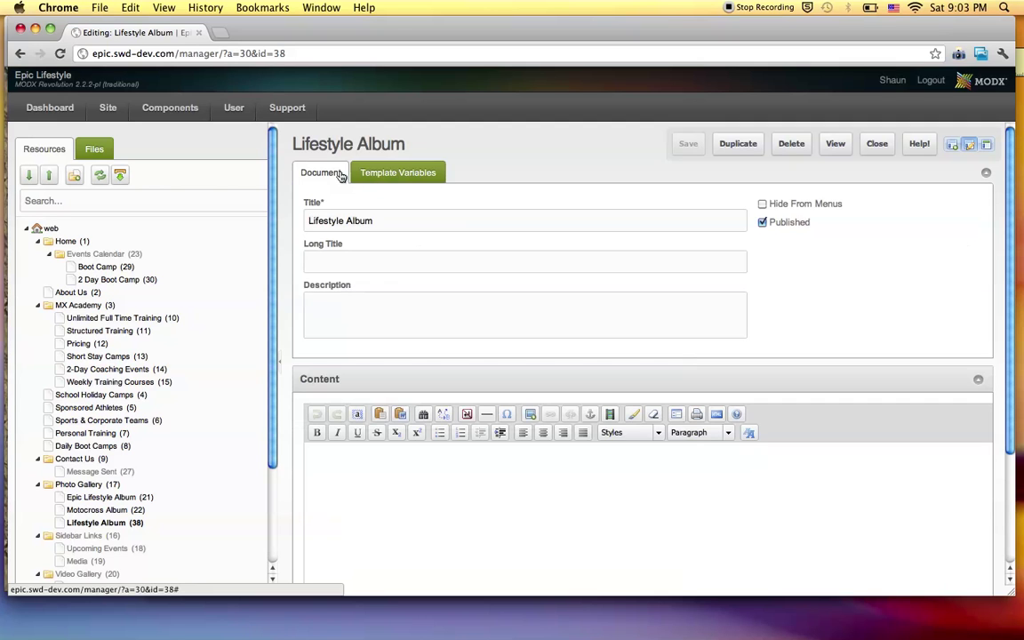
pyautogui.moveTo(169, 110)
pyautogui.click(157, 131)
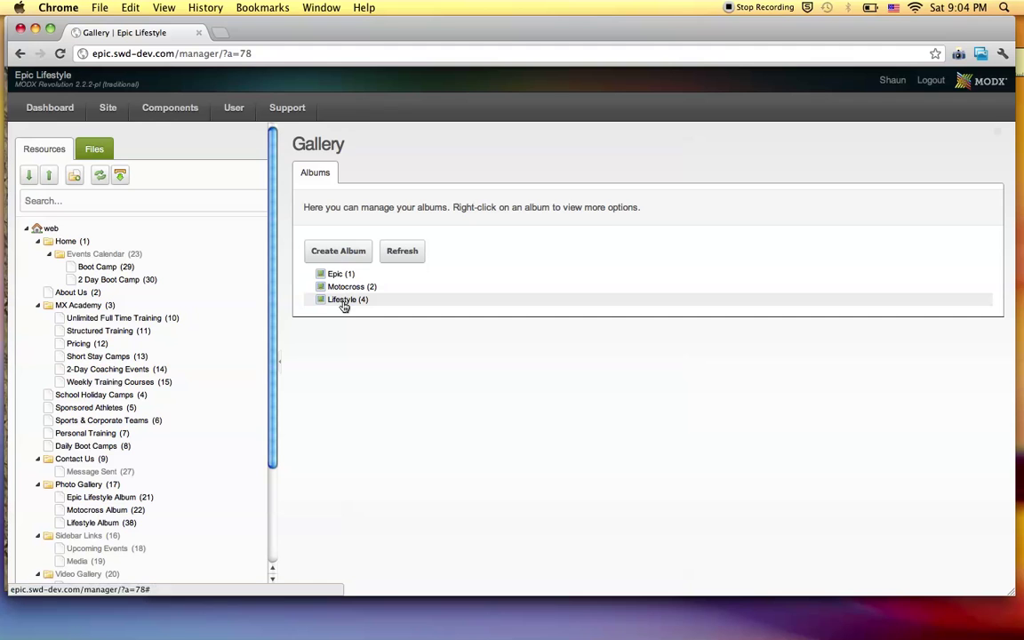
# Inspect the Photo Gallery resource's context menu, then edit the Lifestyle Album (38) resource.
pyautogui.scroll(-3, 142, 285)
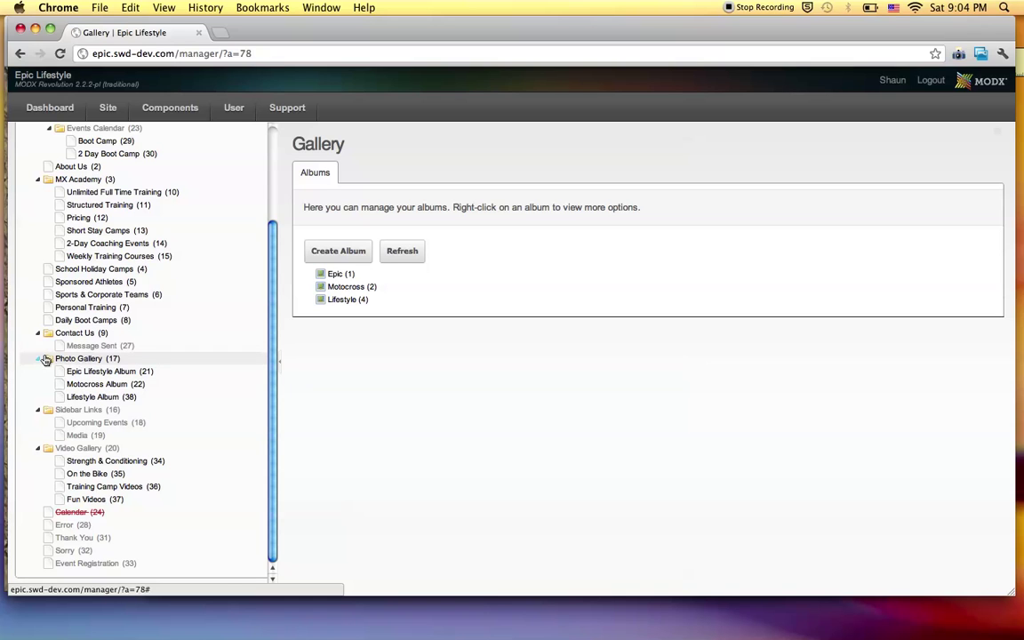
pyautogui.rightClick(85, 358)
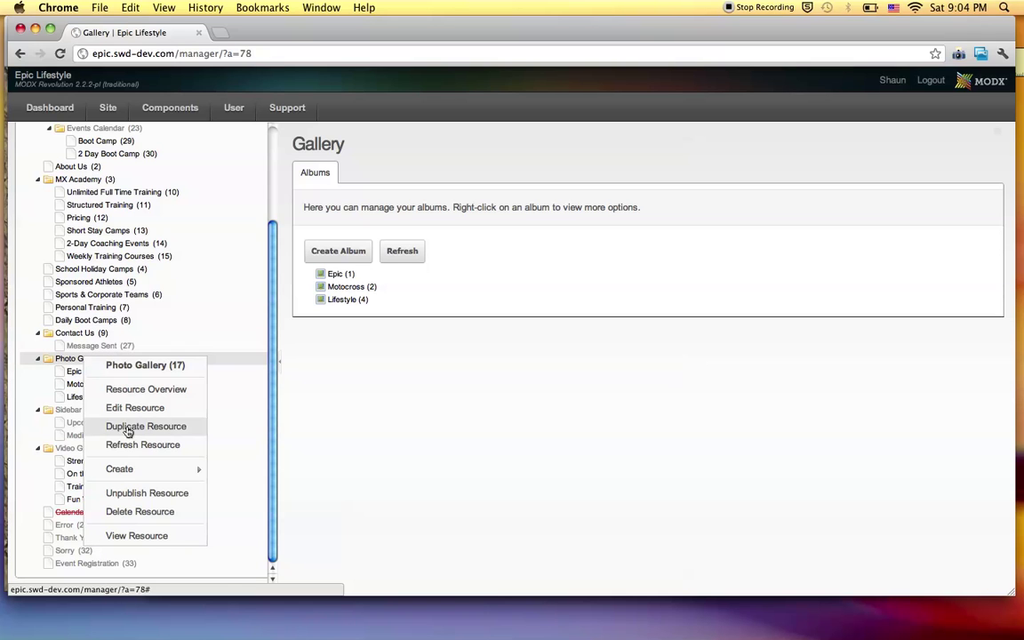
pyautogui.moveTo(125, 468)
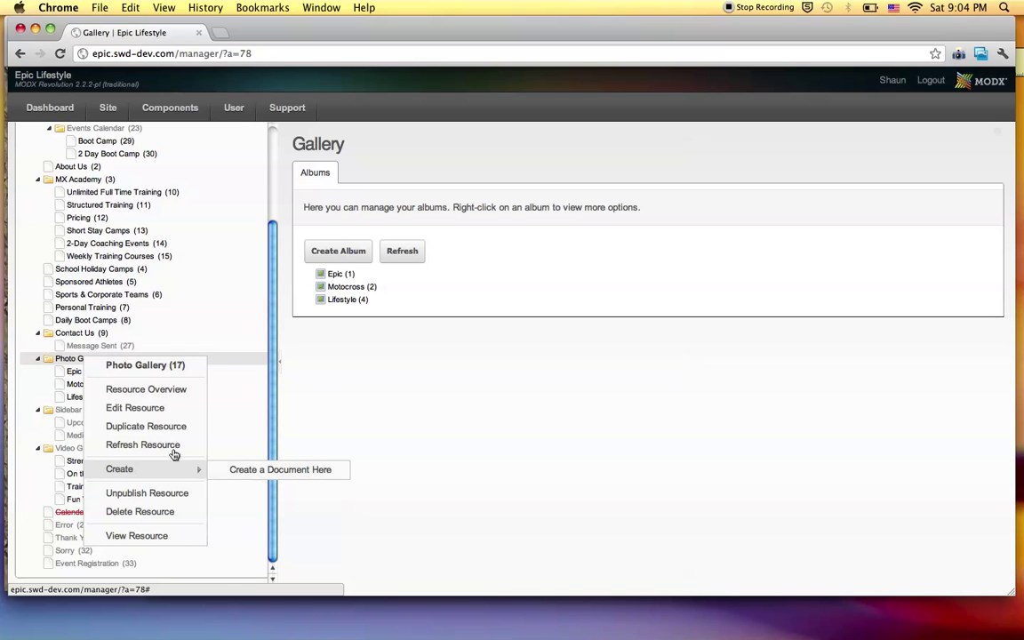
pyautogui.click(71, 398)
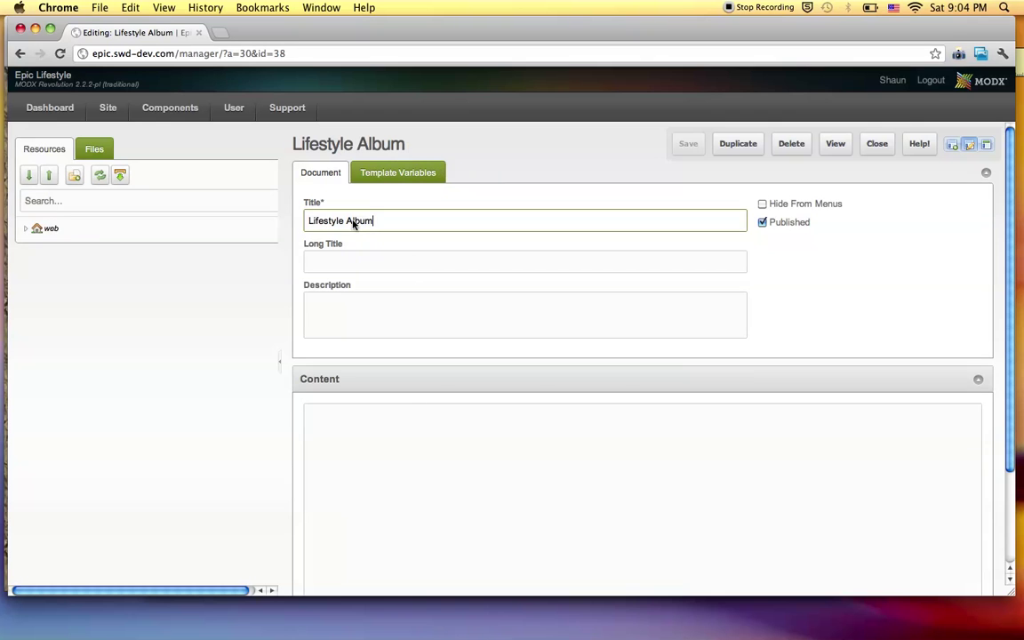
# Check the Lifestyle Album title and Gallery variables: album Lifestyle, thumbnail IMG_1067.JPG.
pyautogui.doubleClick(349, 222)
pyautogui.tripleClick(347, 223)
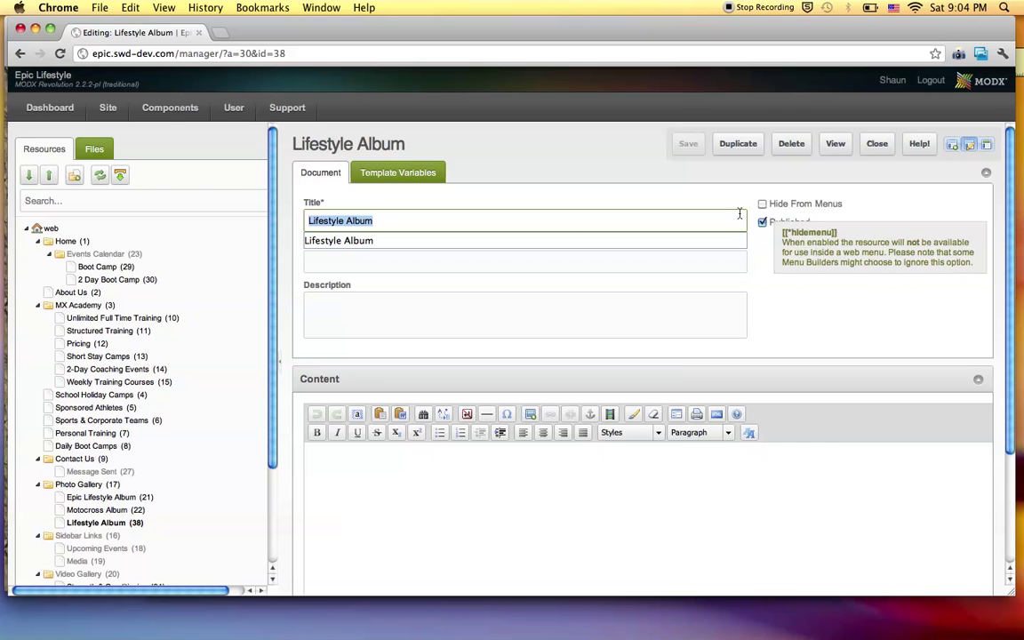
pyautogui.click(444, 263)
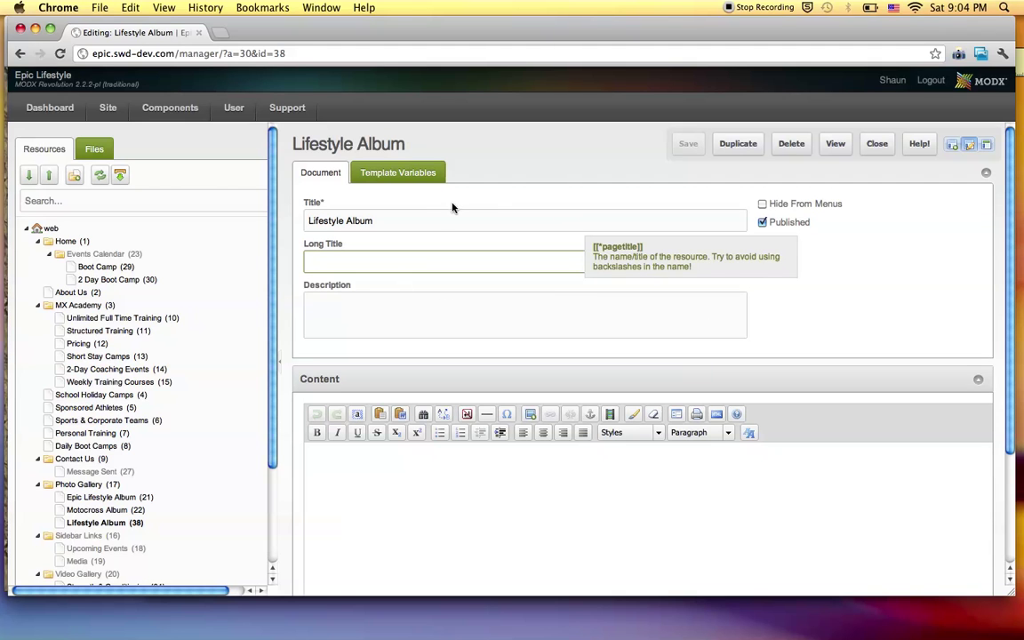
pyautogui.click(401, 178)
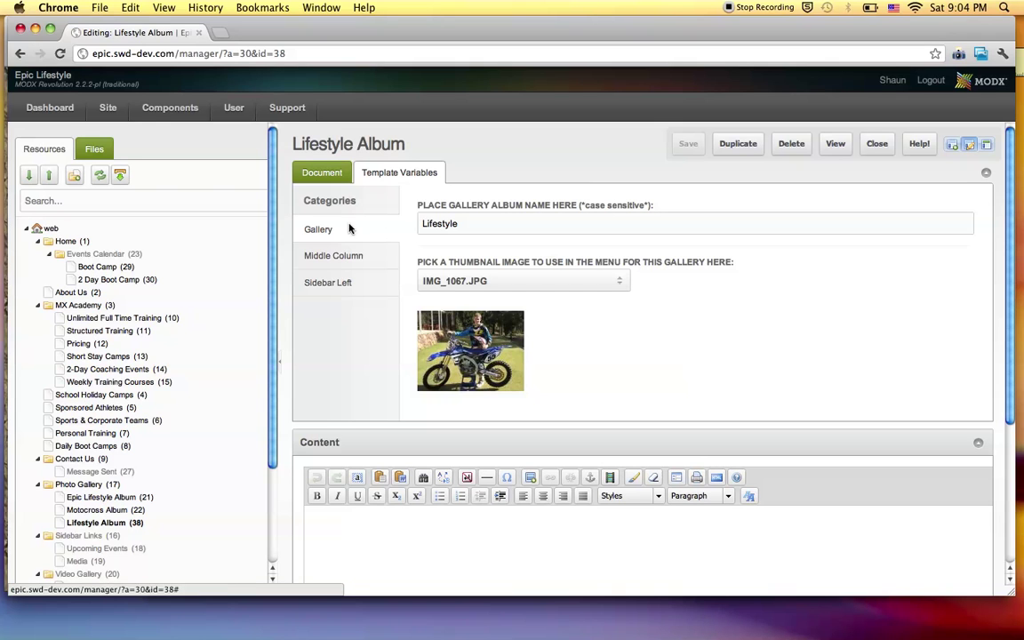
pyautogui.doubleClick(447, 226)
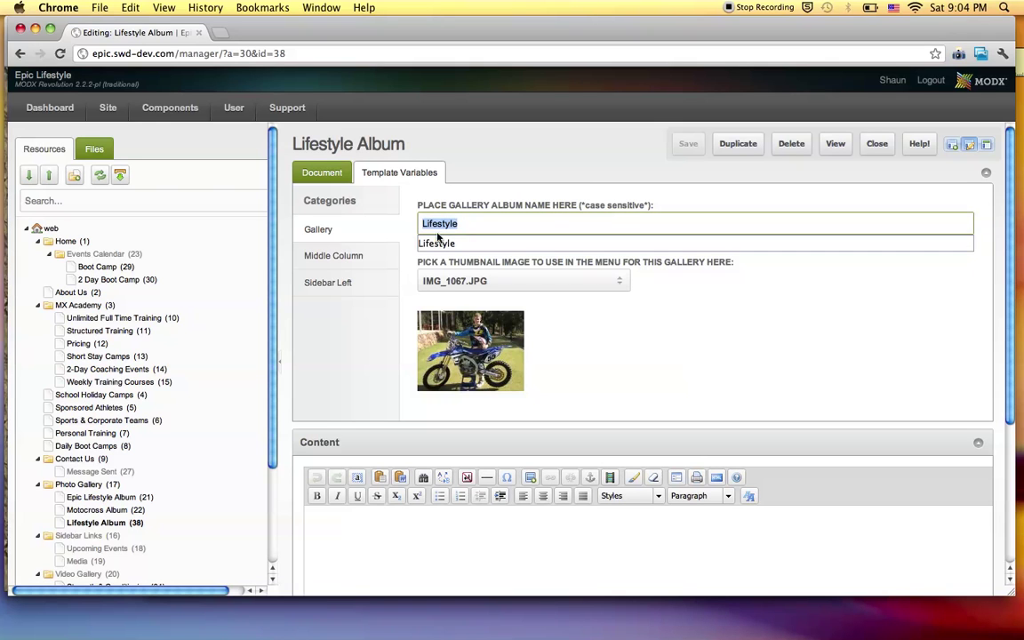
pyautogui.click(462, 284)
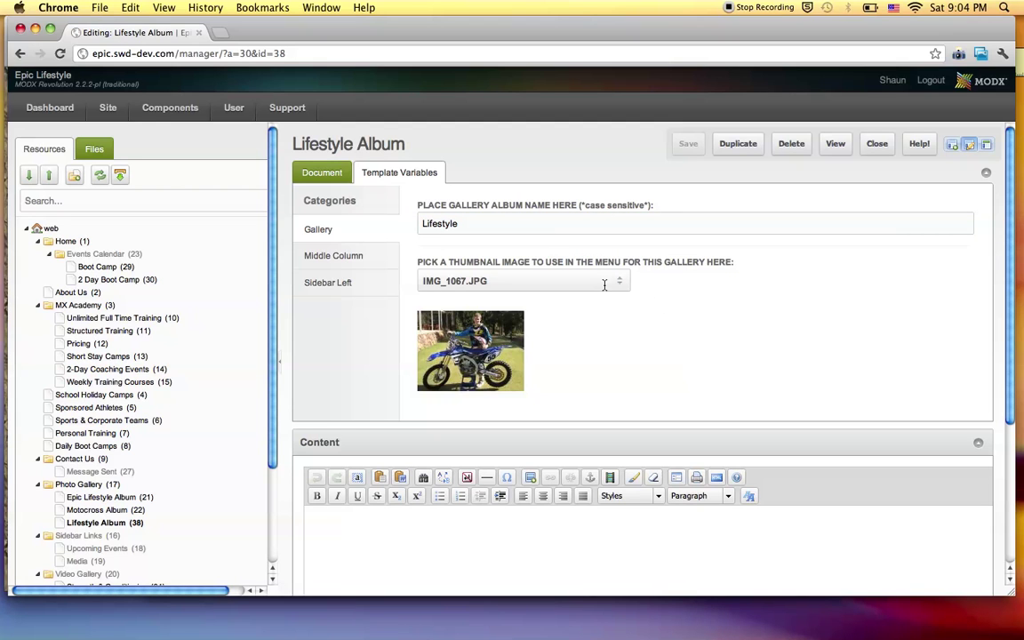
# Confirm the Middle Column heading reads Lifestyle Album, then go to Components > Gallery.
pyautogui.click(349, 258)
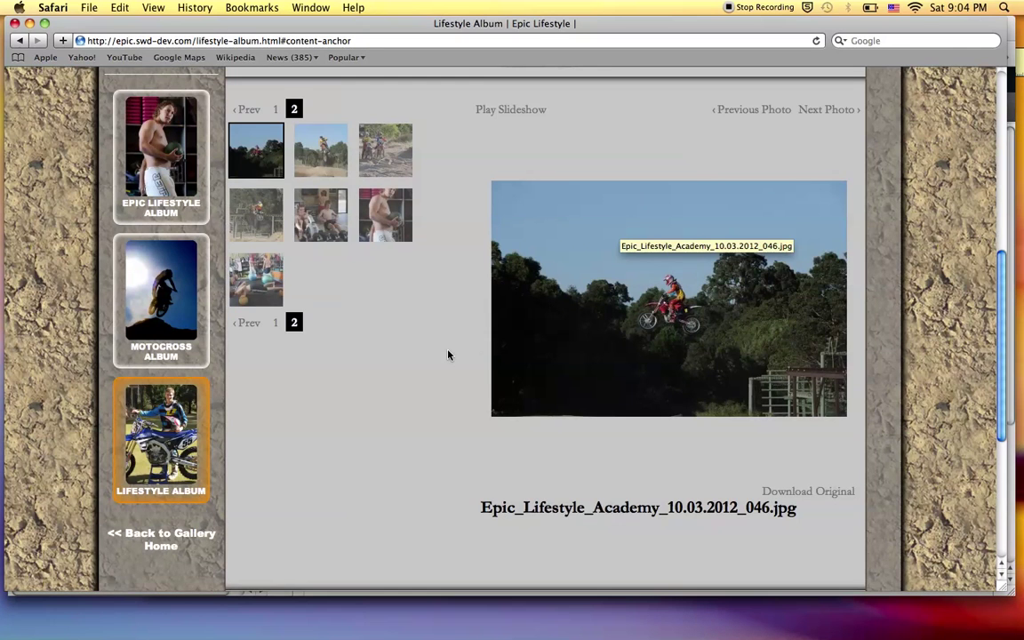
pyautogui.scroll(5, 448, 353)
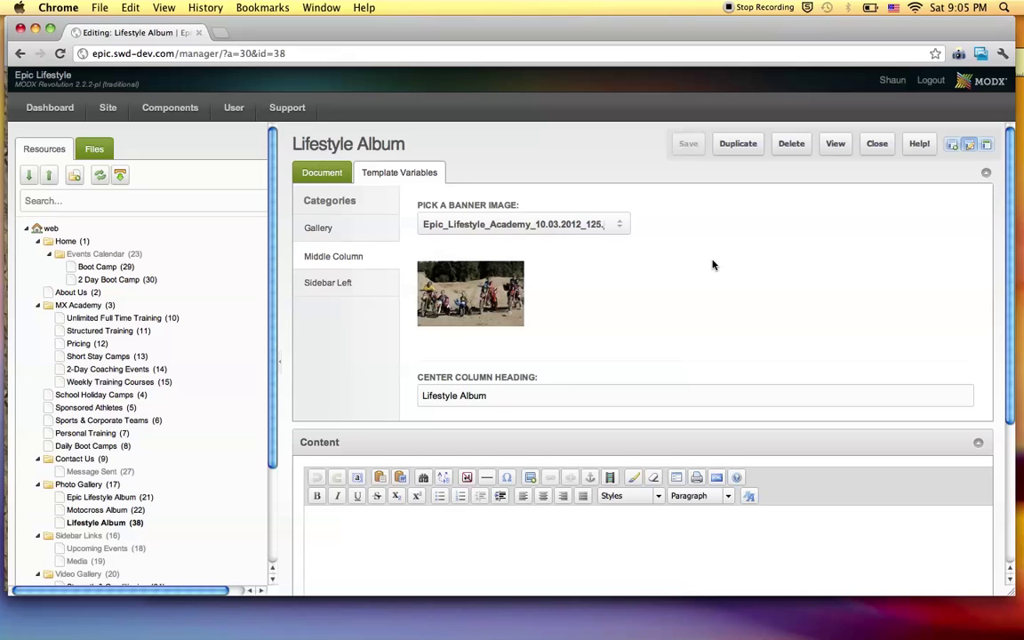
pyautogui.click(500, 399)
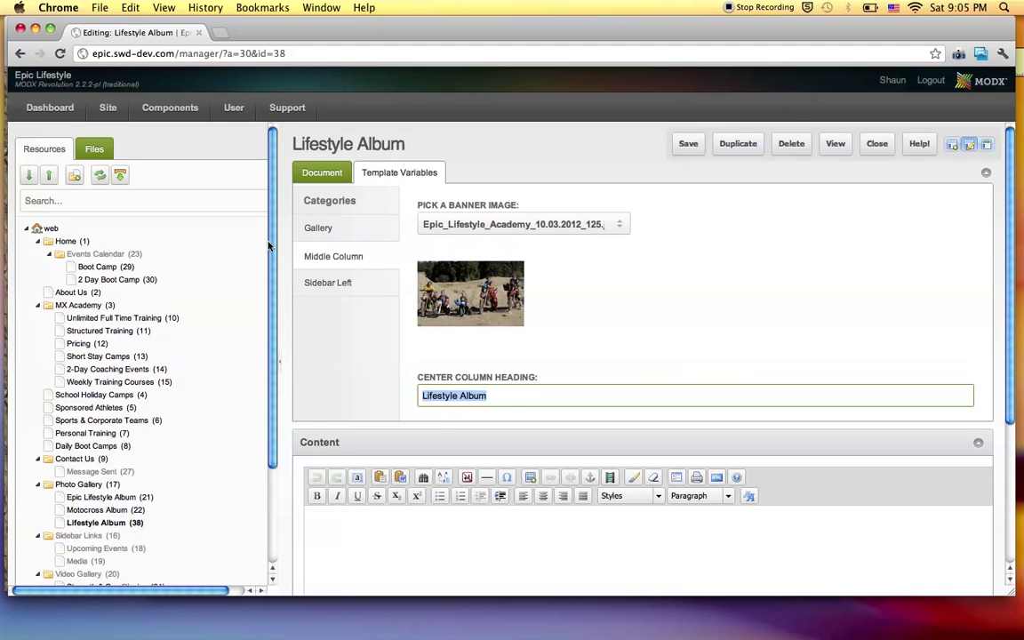
pyautogui.moveTo(164, 110)
pyautogui.click(145, 127)
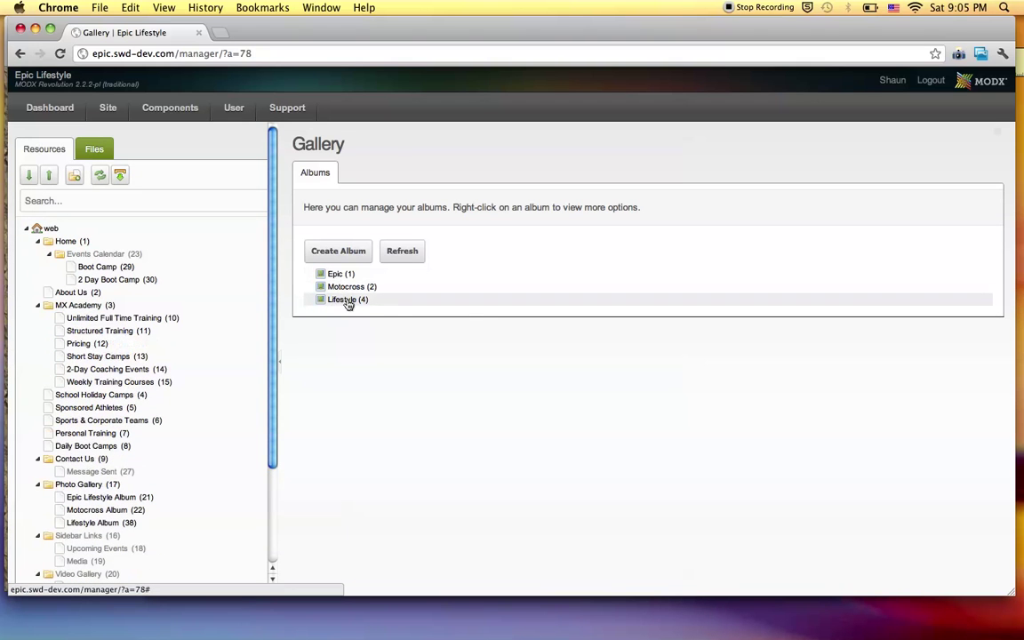
# Open the Lifestyle album's Update Album page and scroll through its thumbnail grid.
pyautogui.rightClick(344, 304)
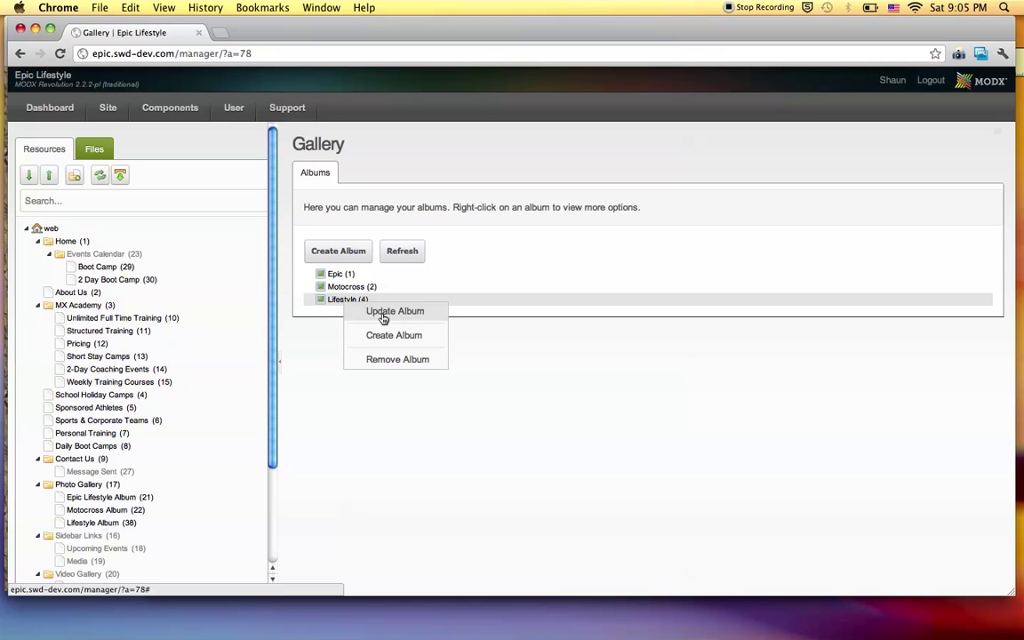
pyautogui.click(383, 313)
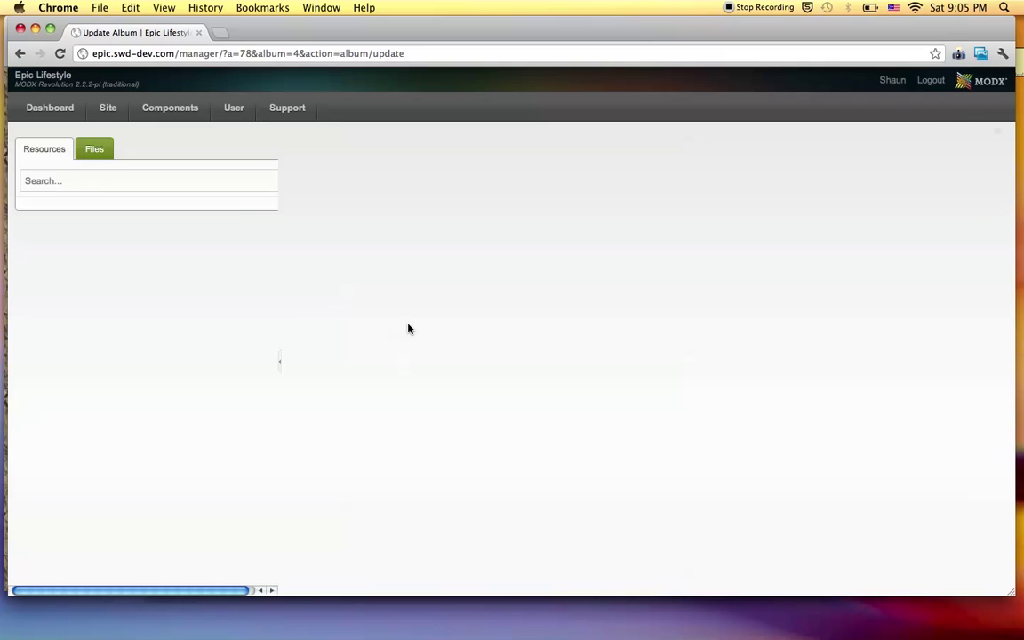
pyautogui.scroll(-5, 437, 339)
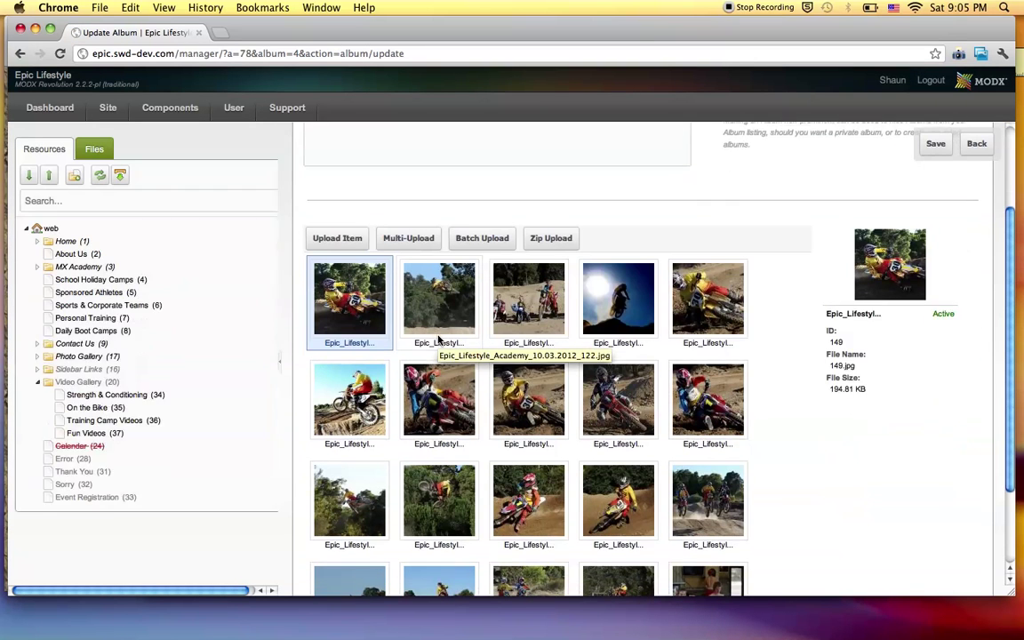
pyautogui.scroll(-2, 505, 343)
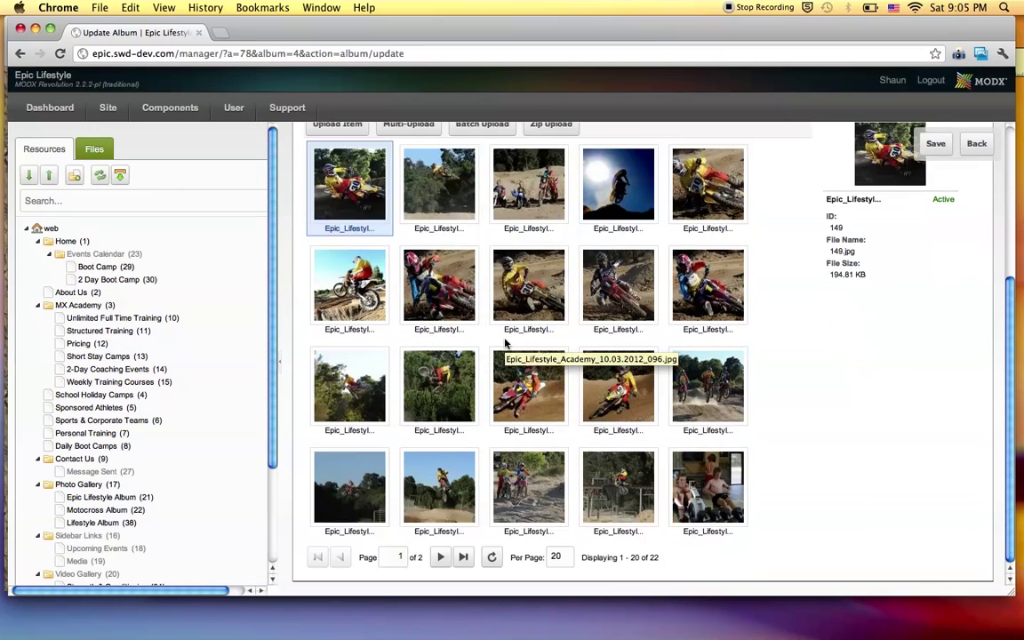
pyautogui.scroll(2, 548, 355)
# Try selecting several thumbnails across rows one to three, ending on row three's second photo.
pyautogui.click(549, 356)
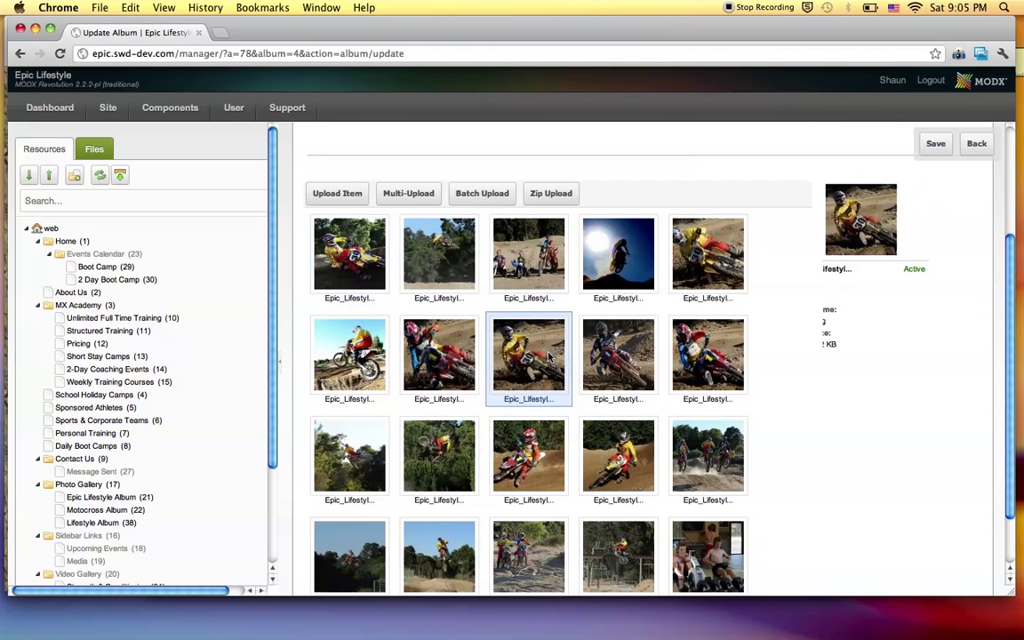
pyautogui.keyDown('shift'); pyautogui.click(587, 322); pyautogui.keyUp('shift')
pyautogui.keyDown('shift'); pyautogui.click(704, 362); pyautogui.keyUp('shift')
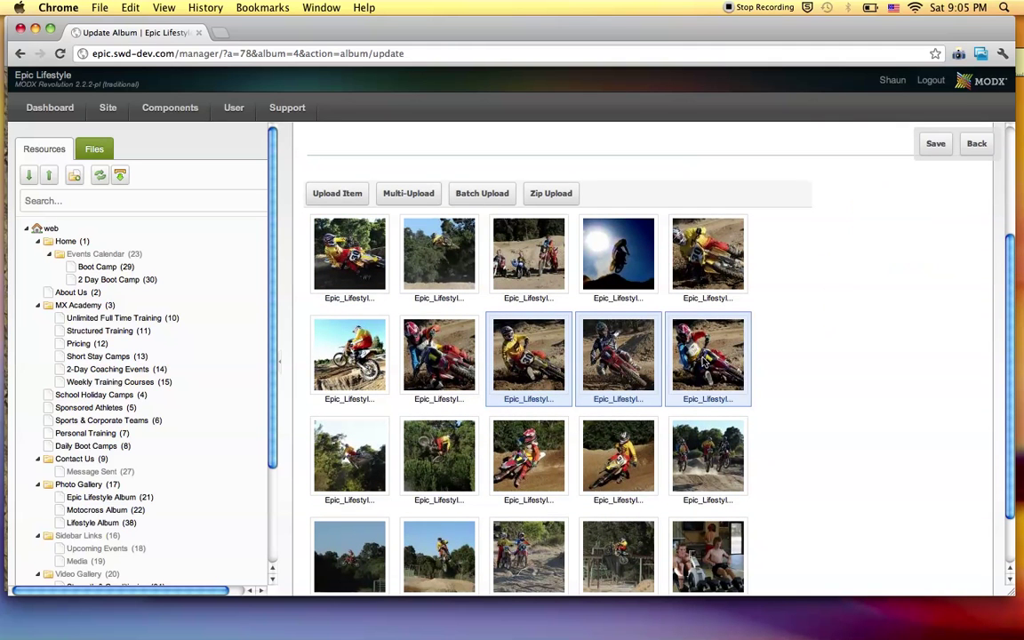
pyautogui.click(444, 262)
pyautogui.keyDown('shift'); pyautogui.click(359, 377); pyautogui.keyUp('shift')
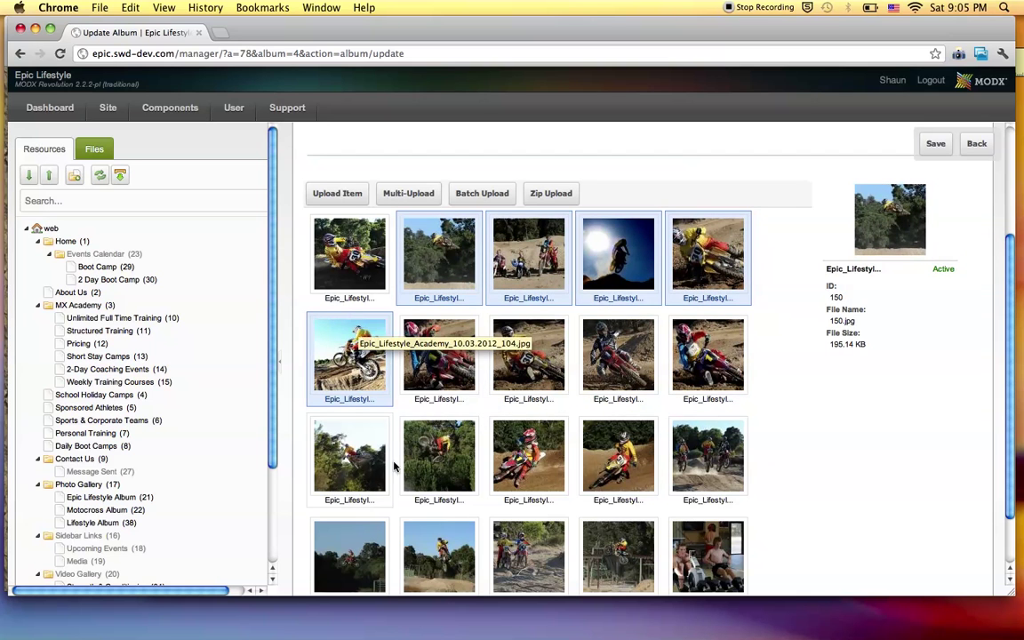
pyautogui.keyDown('shift'); pyautogui.click(439, 458); pyautogui.keyUp('shift')
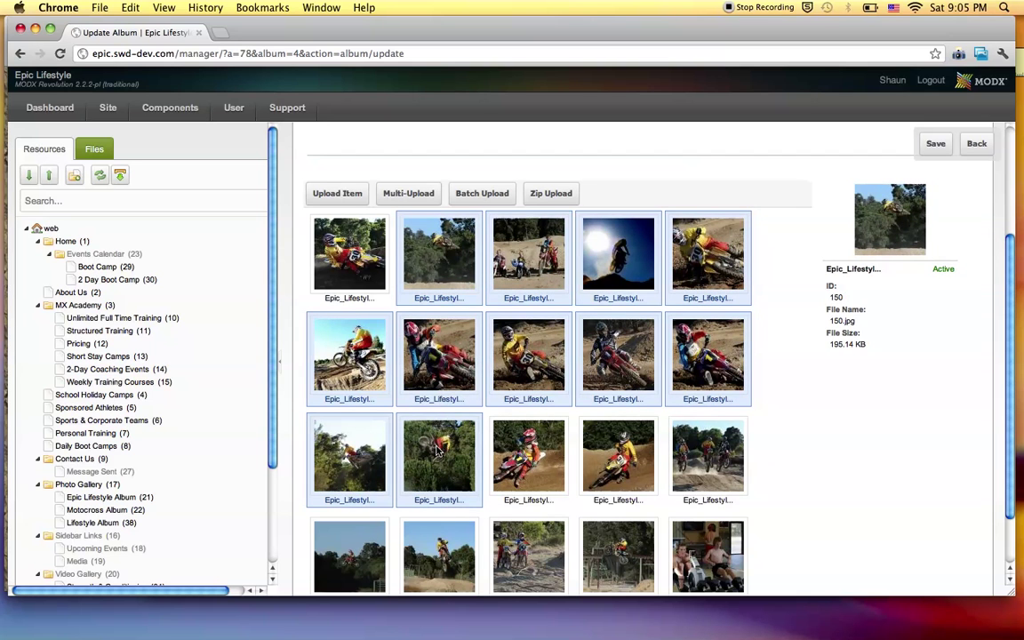
pyautogui.click(437, 451)
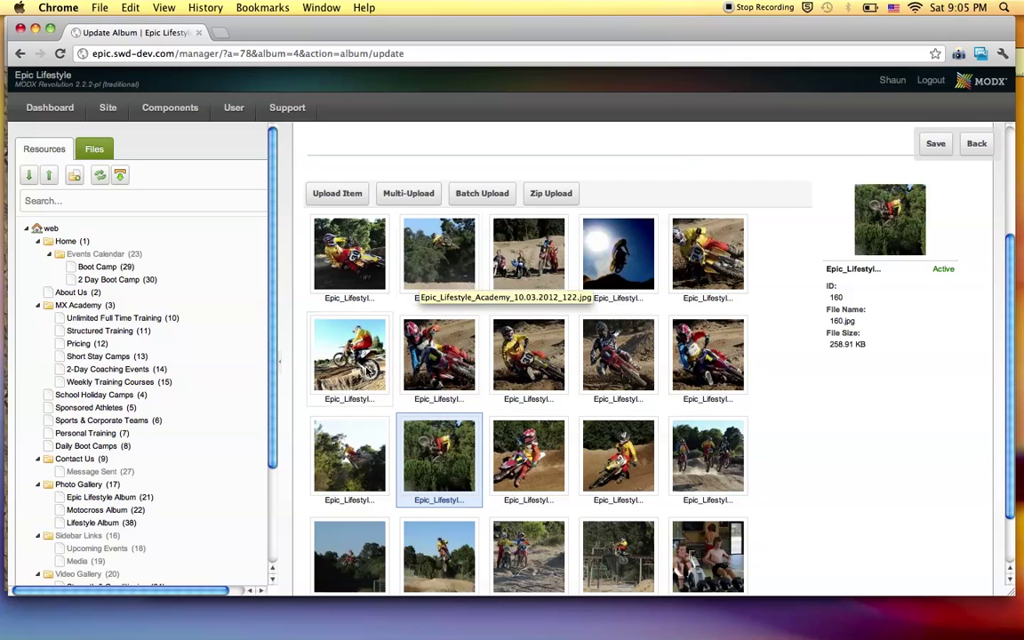
# View photo ID 160's Update Item dialog, close it unsaved, and drag-select a block of photos.
pyautogui.doubleClick(439, 455)
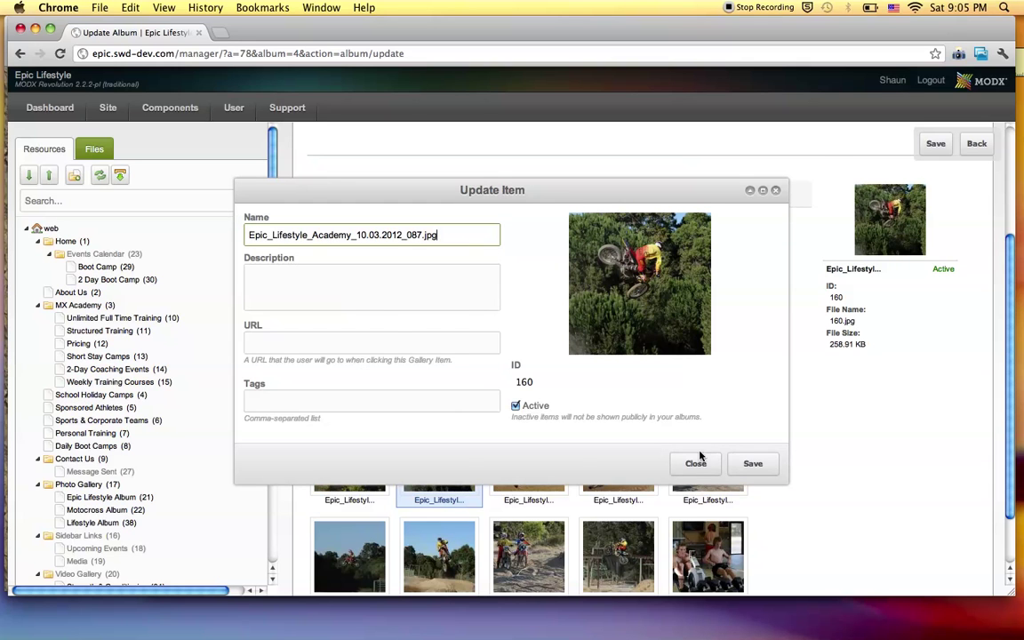
pyautogui.click(696, 463)
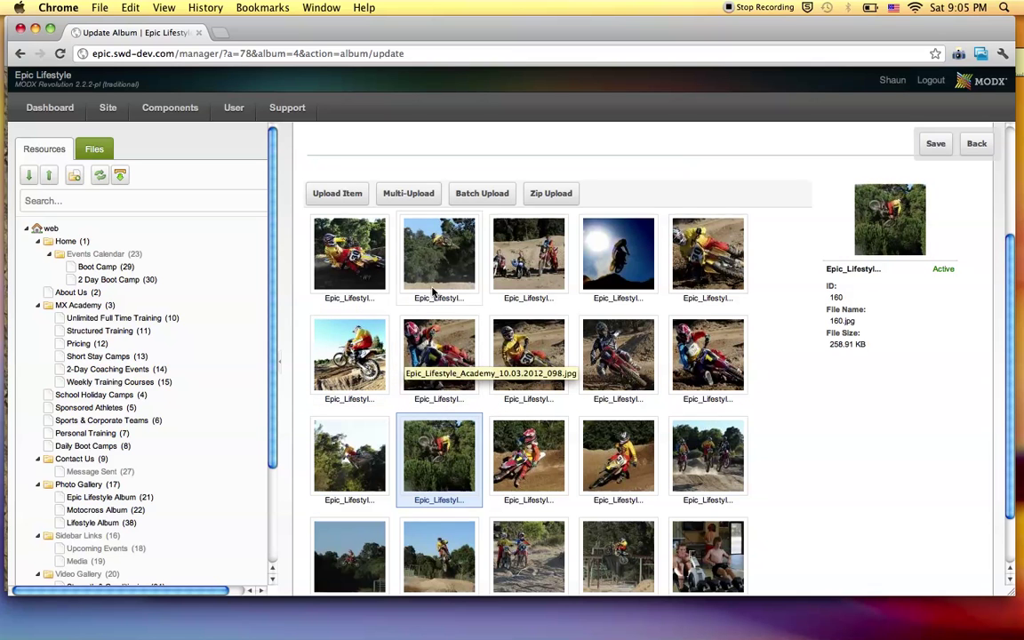
pyautogui.moveTo(393, 254); pyautogui.dragTo(461, 356)
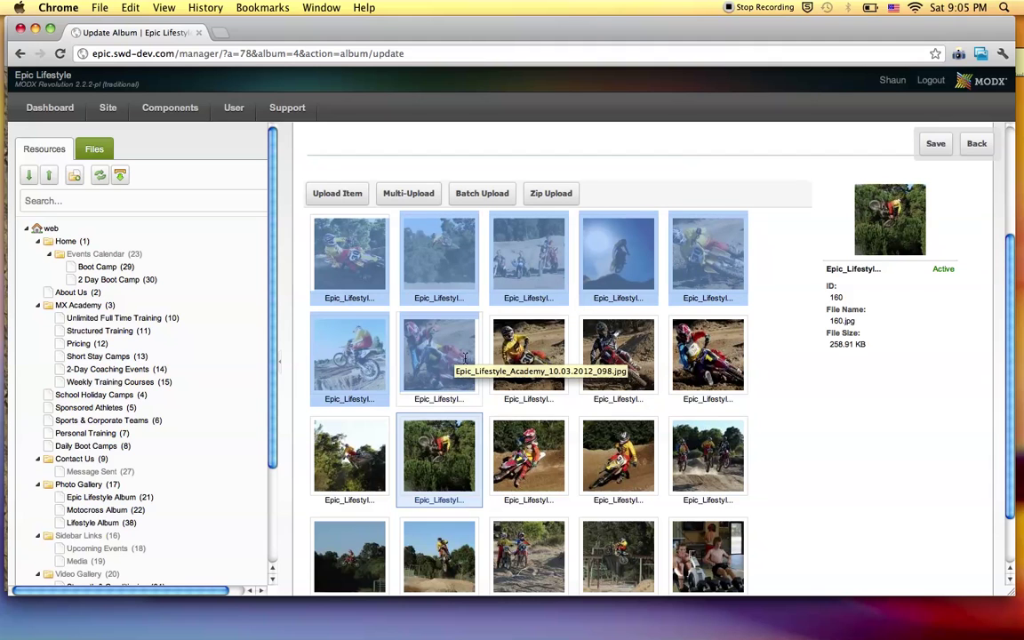
# Select a couple of thumbnails, clear the selection, and scroll down the photo grid.
pyautogui.click(429, 258)
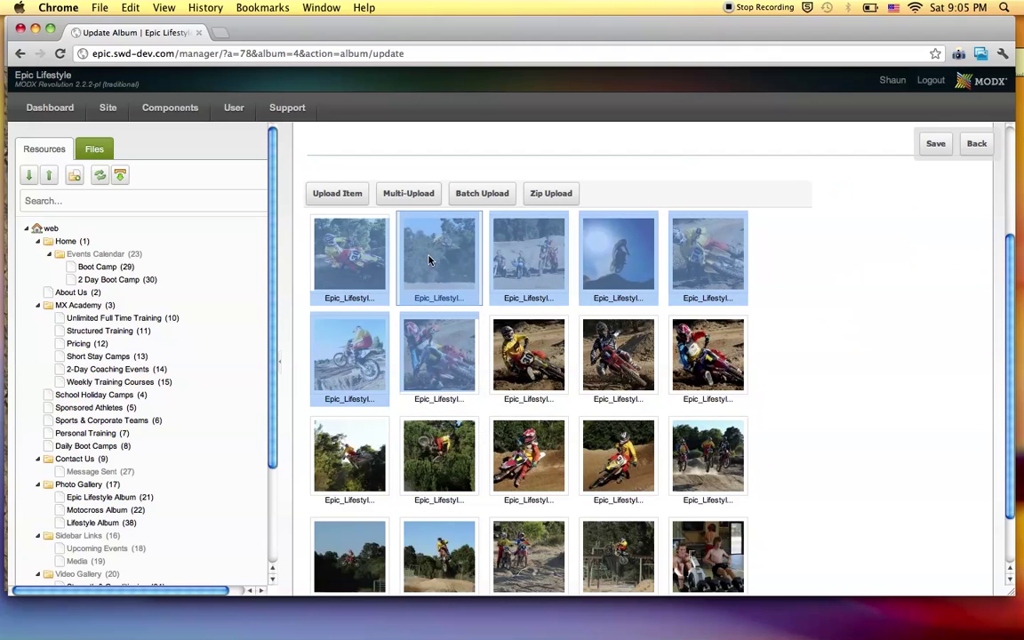
pyautogui.click(476, 499)
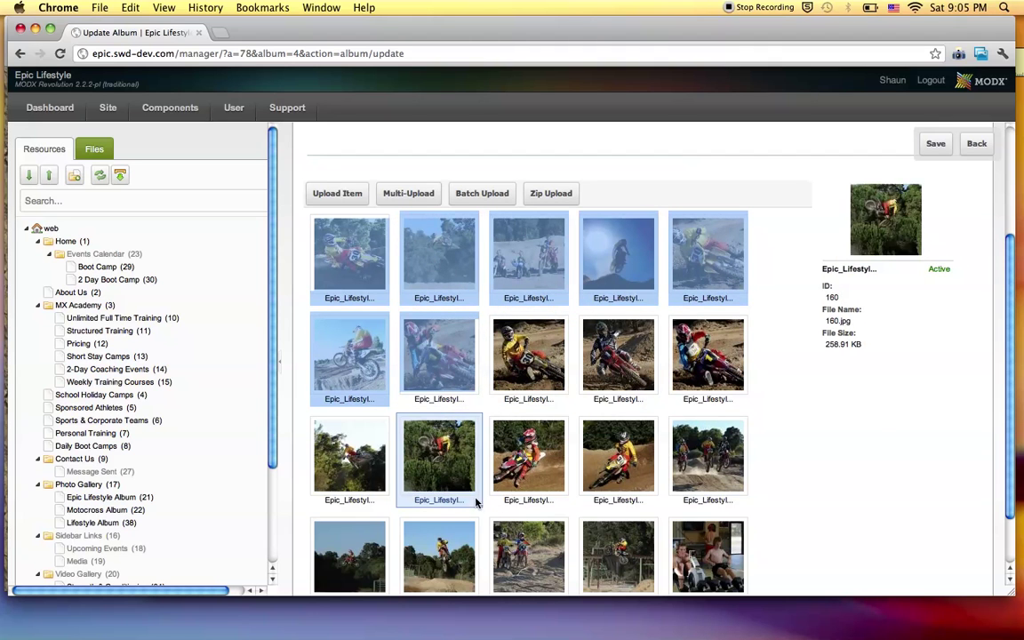
pyautogui.click(486, 511)
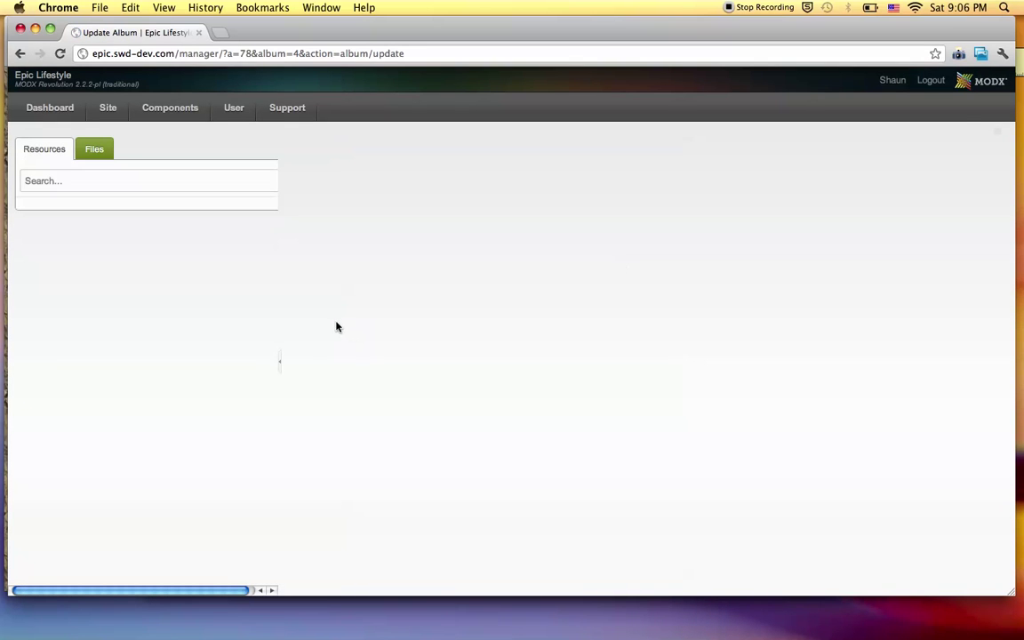
pyautogui.scroll(-5, 432, 322)
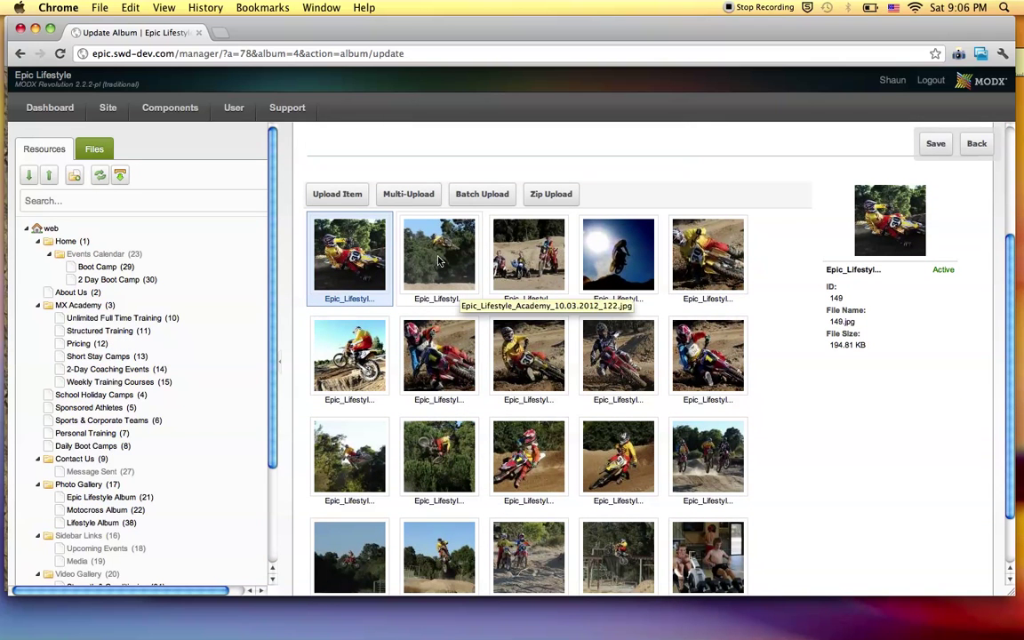
# Delete the album's second photo via Delete Item and confirm.
pyautogui.click(438, 260)
pyautogui.rightClick(438, 261)
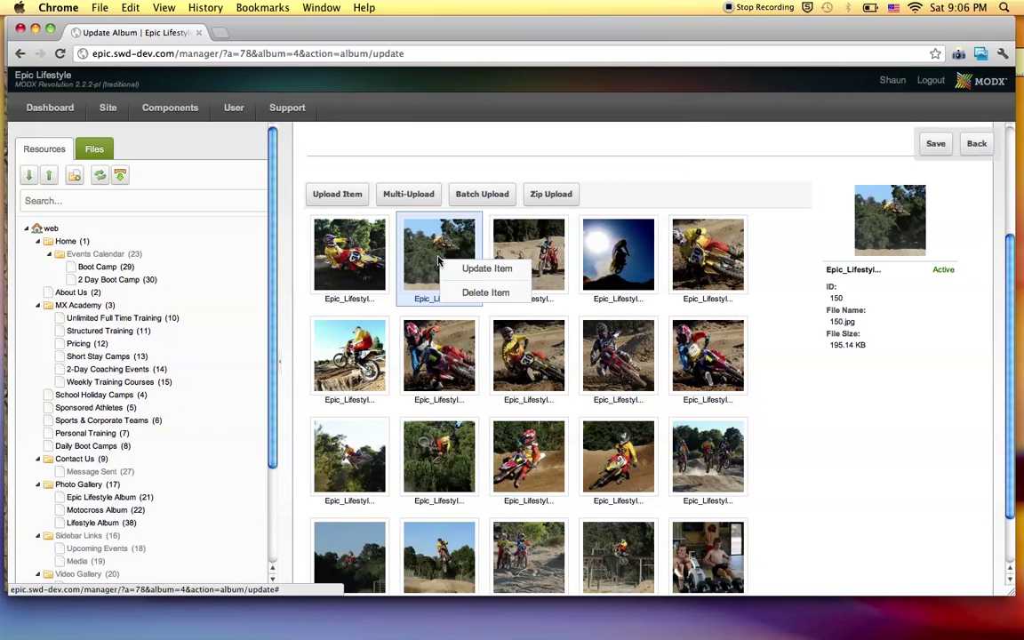
pyautogui.click(485, 292)
pyautogui.click(481, 360)
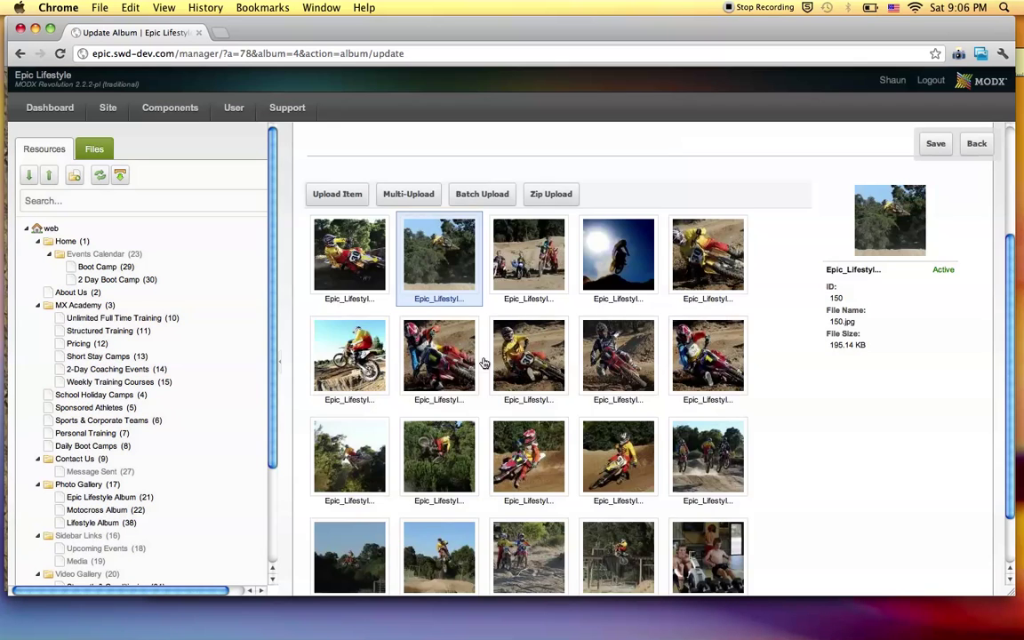
# Select the first two photos in row three and delete them with Delete Selected Items.
pyautogui.scroll(-3, 364, 426)
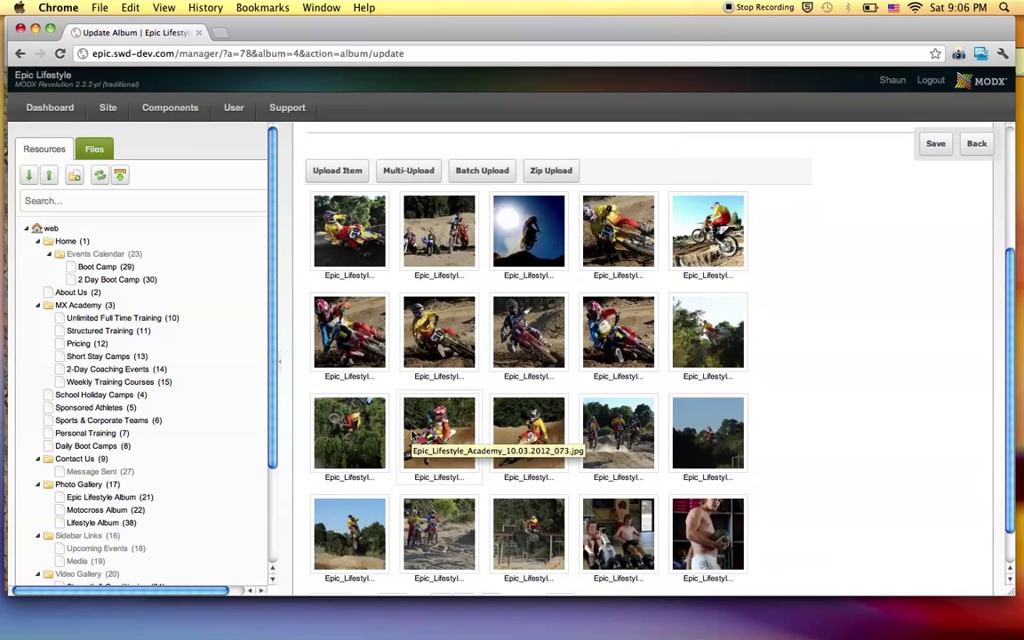
pyautogui.click(363, 425)
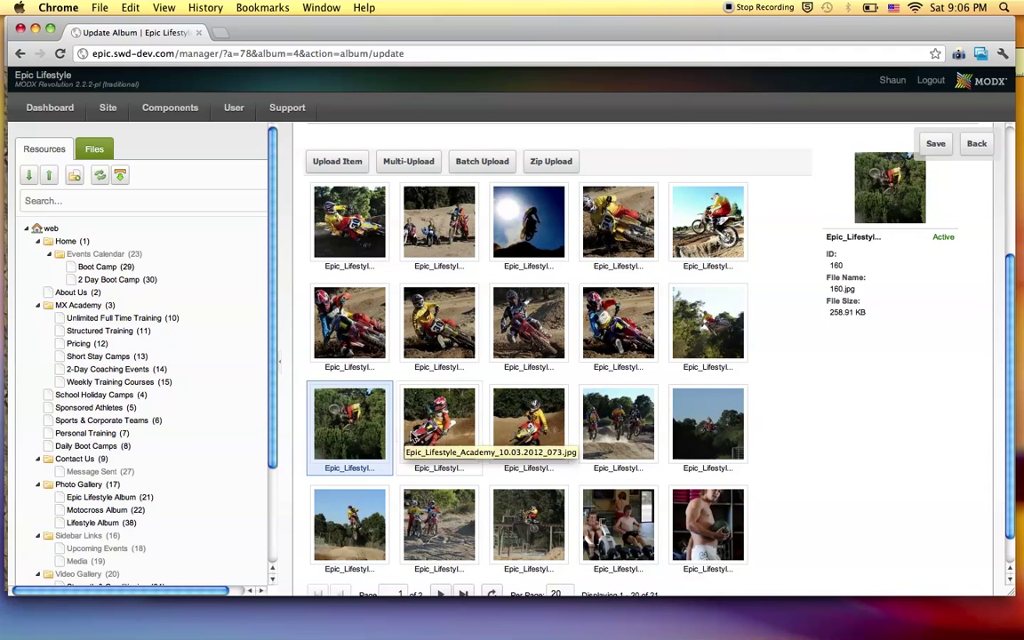
pyautogui.keyDown('shift'); pyautogui.click(434, 436); pyautogui.keyUp('shift')
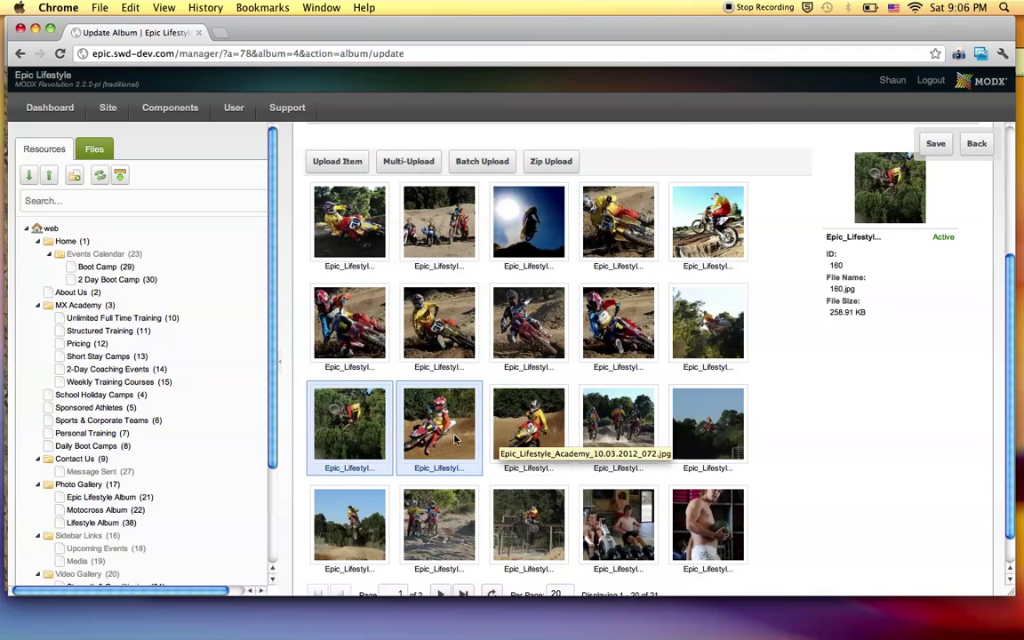
pyautogui.rightClick(452, 436)
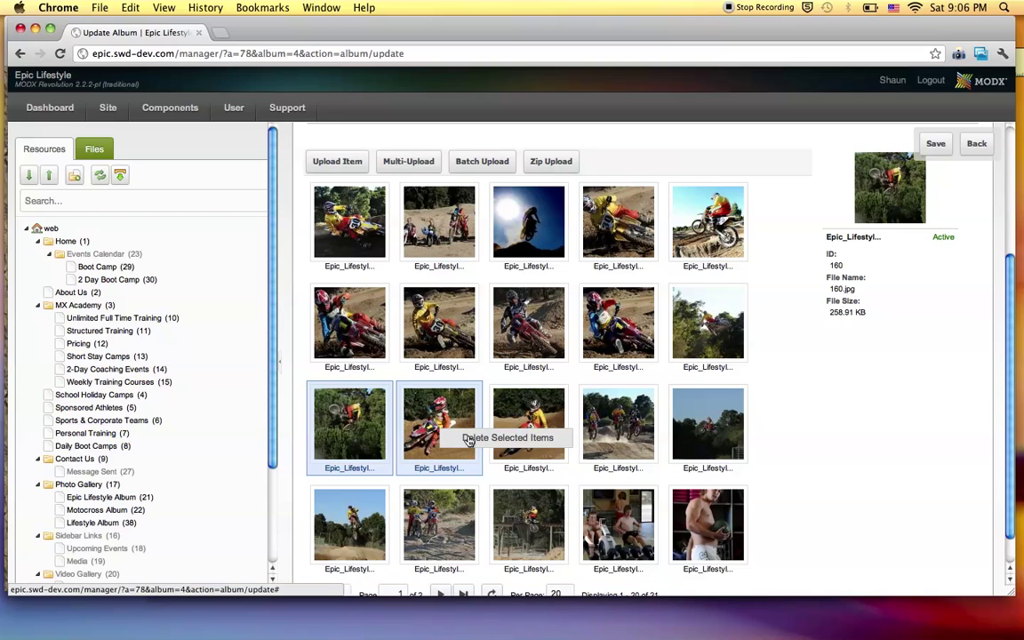
pyautogui.click(468, 439)
pyautogui.click(484, 366)
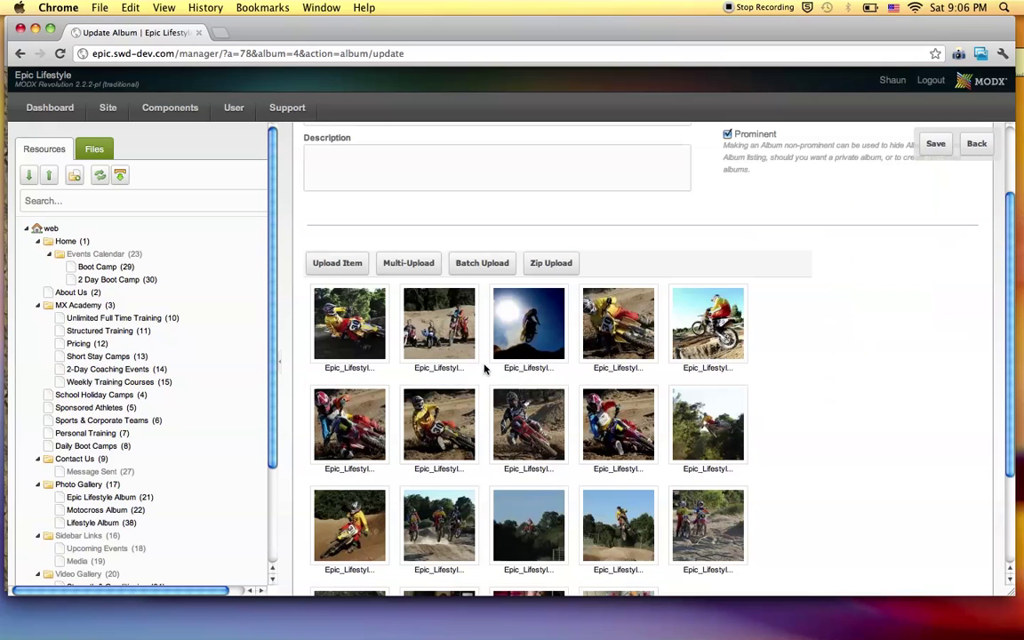
# Drag the red-bike photo into second place in the album.
pyautogui.moveTo(507, 388); pyautogui.dragTo(469, 347)
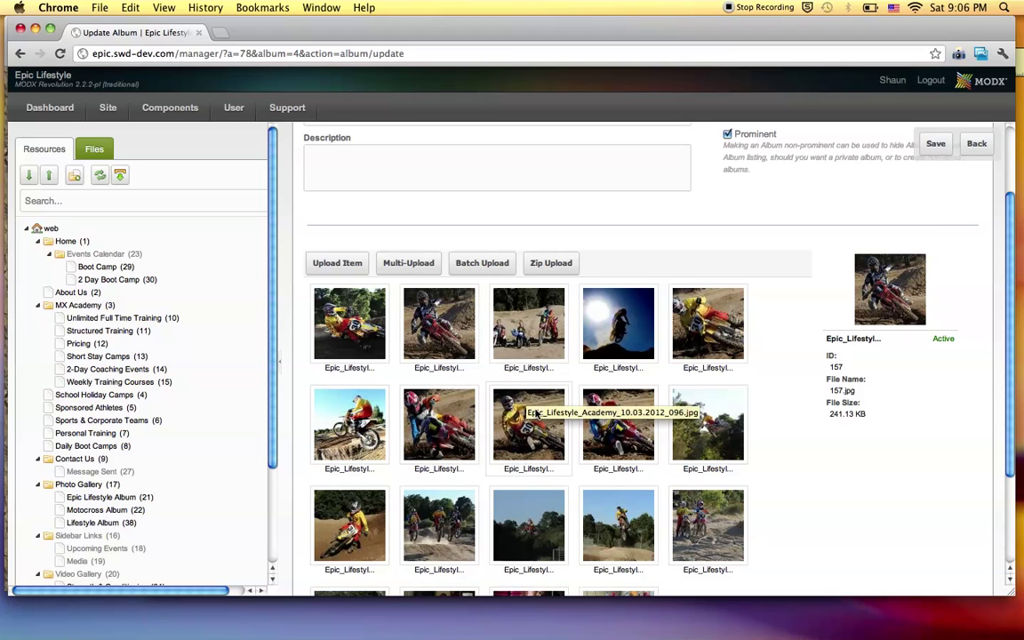
pyautogui.scroll(-3, 536, 413)
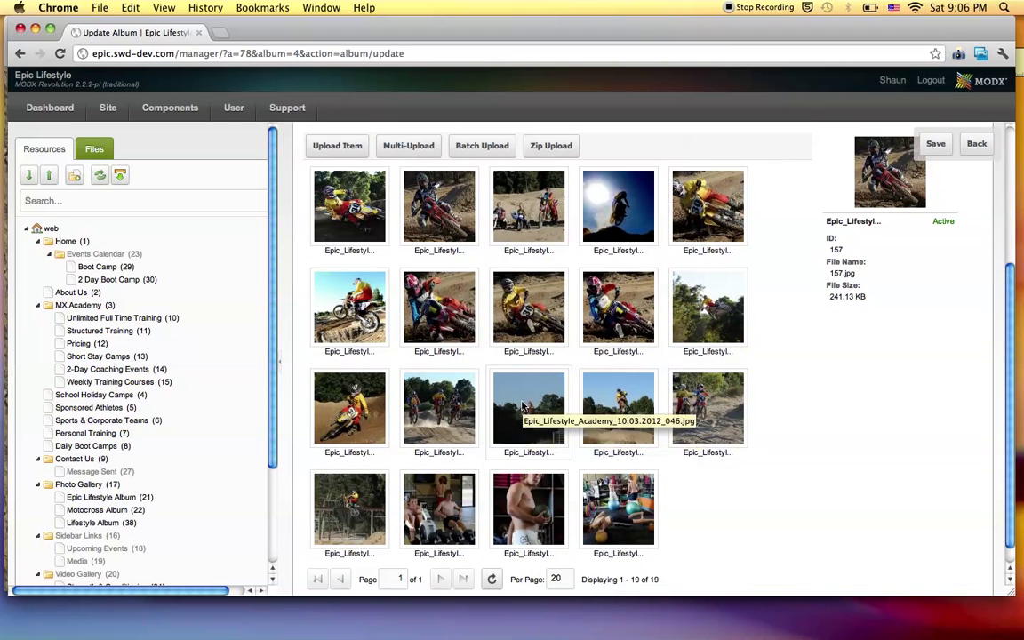
pyautogui.scroll(3, 498, 382)
pyautogui.scroll(-3, 523, 406)
# Drag the 169.jpg gym photo from the last row to the first position in the grid.
pyautogui.moveTo(525, 477); pyautogui.dragTo(313, 347)
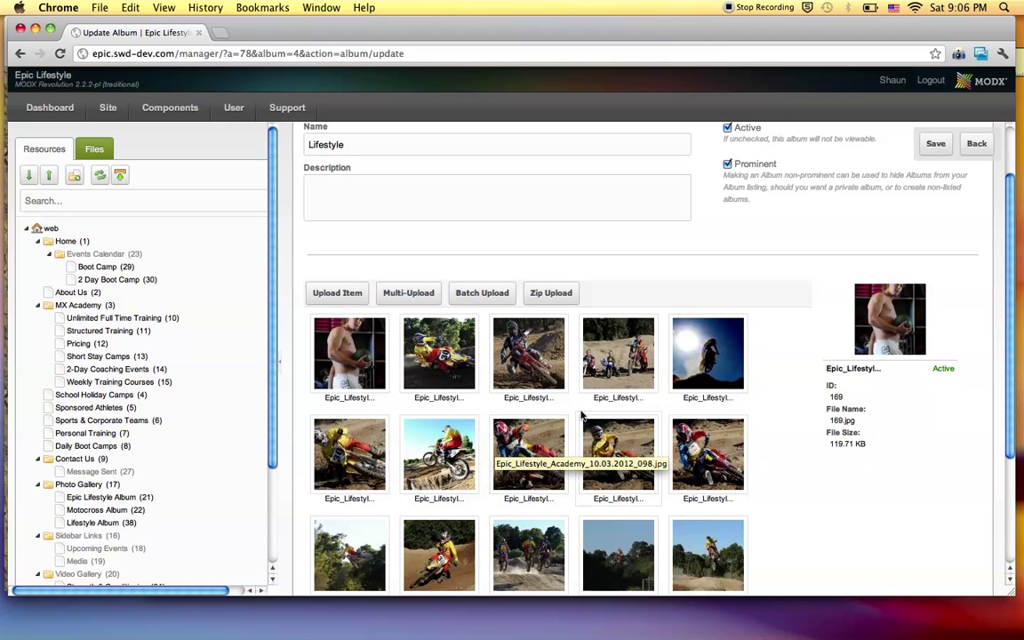
pyautogui.scroll(-3, 582, 415)
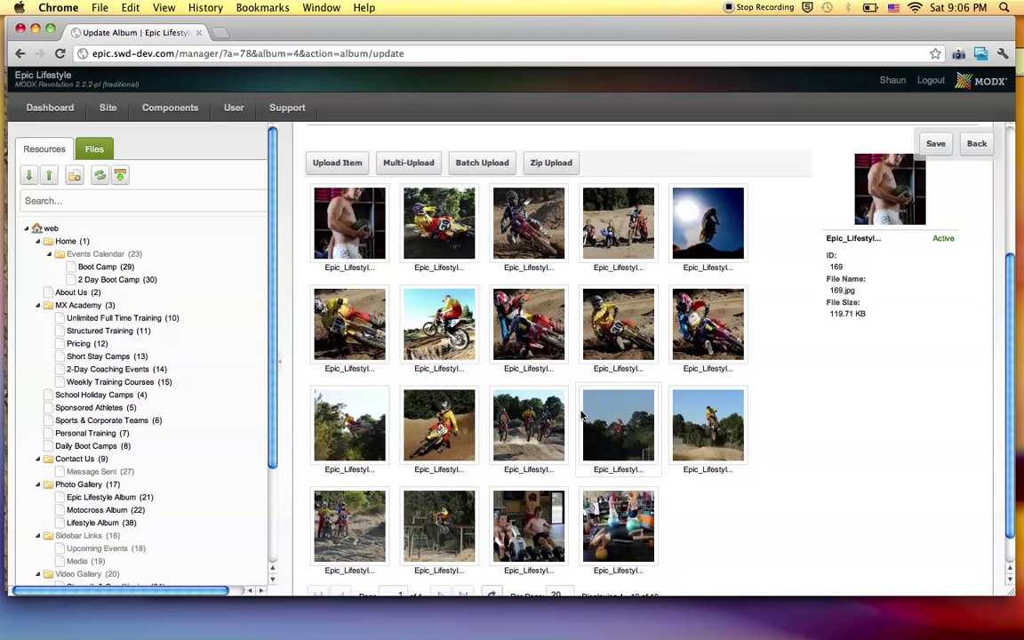
pyautogui.scroll(4, 568, 413)
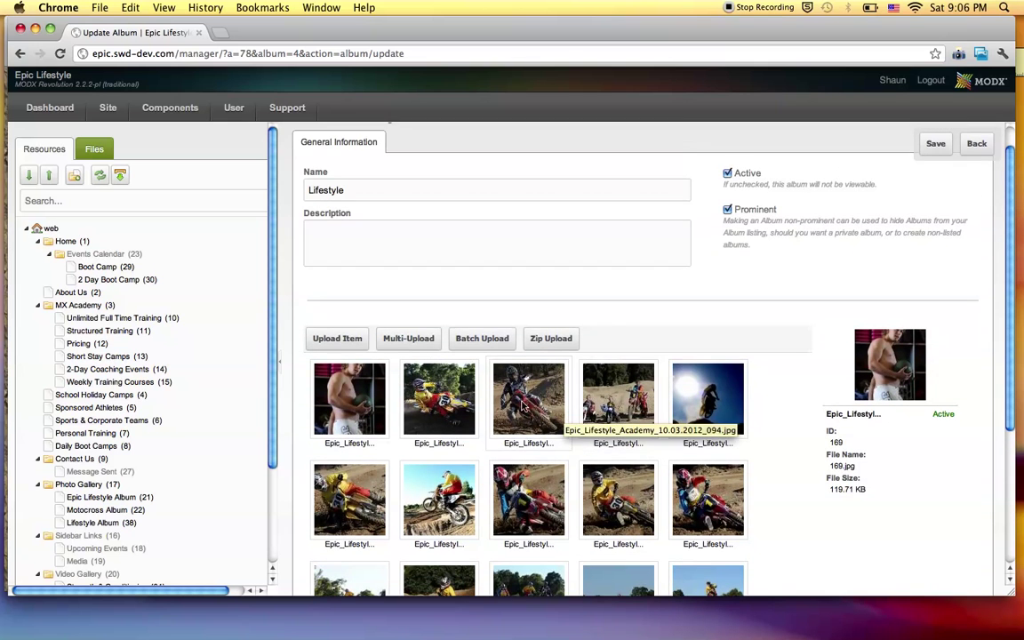
pyautogui.scroll(-1, 487, 401)
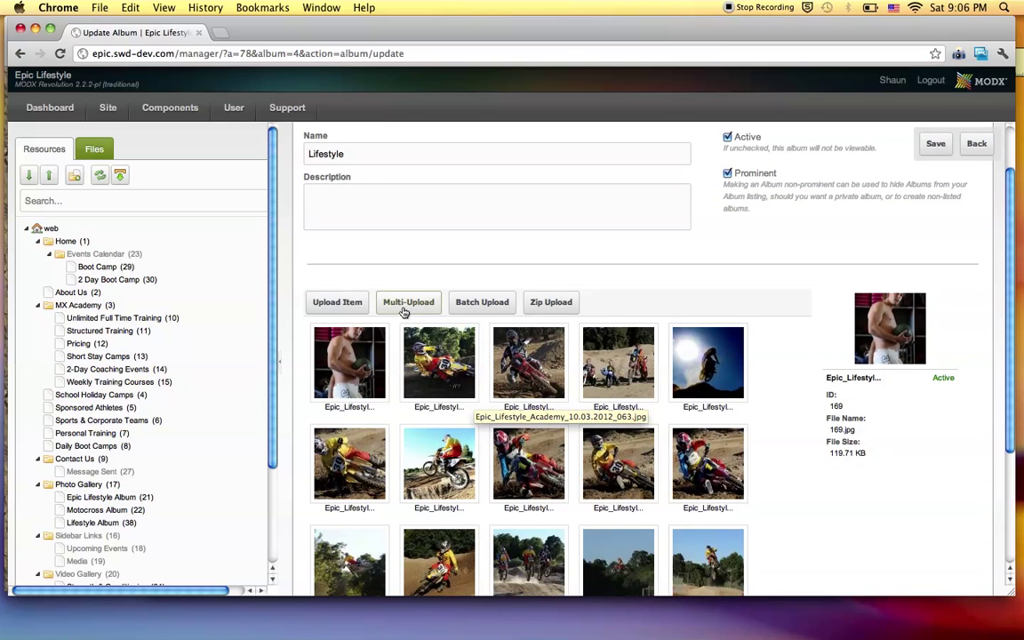
pyautogui.scroll(-3, 406, 311)
pyautogui.scroll(1, 407, 306)
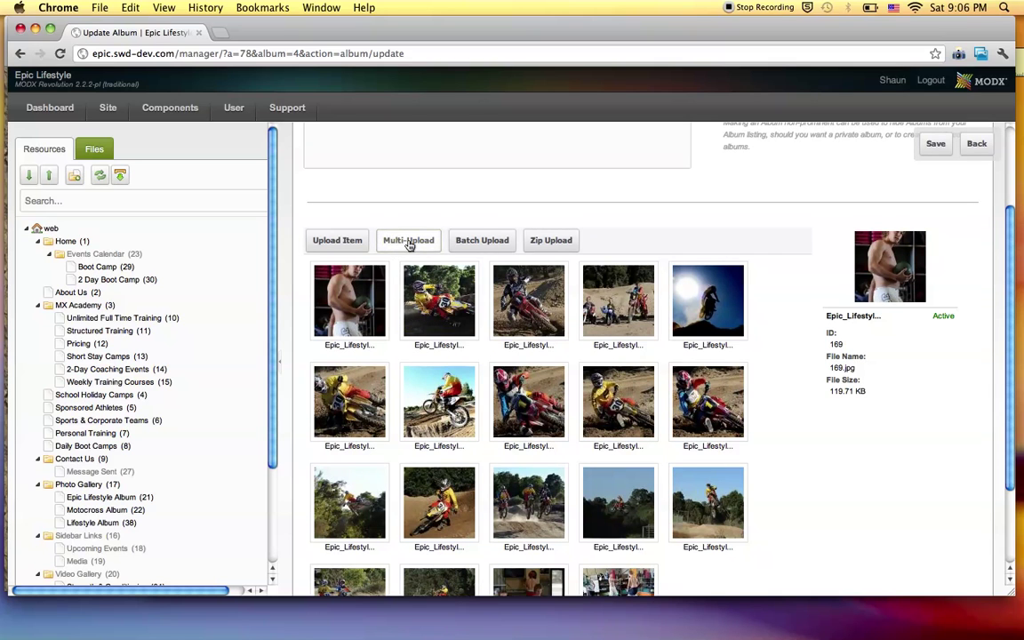
# Multi-upload six Epic_Lifestyle photos from PHOTOS PROCESSED, then return to the albums list.
pyautogui.click(409, 241)
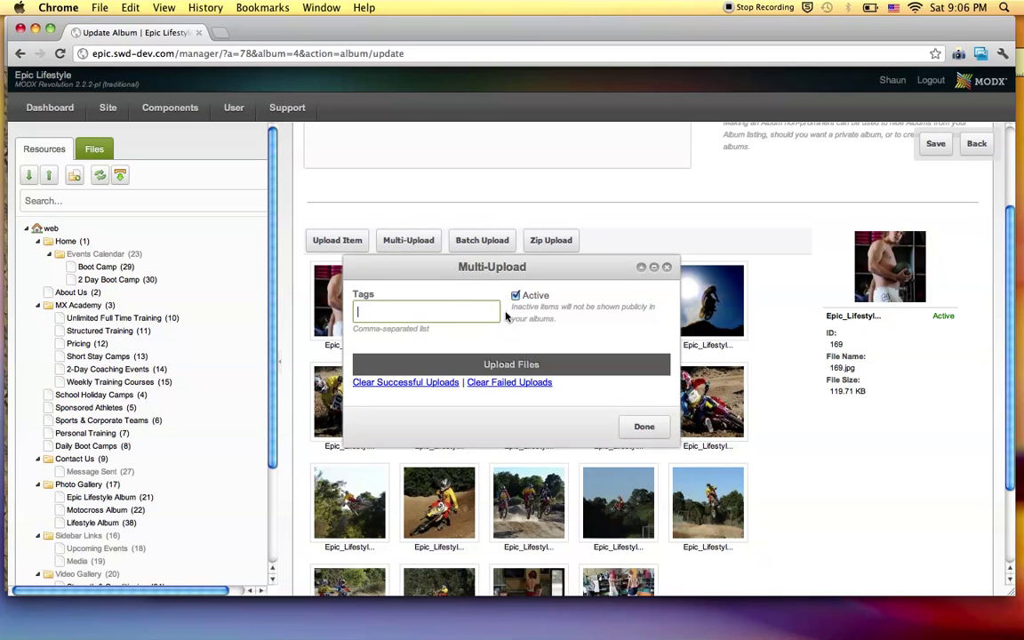
pyautogui.click(512, 365)
pyautogui.scroll(-10, 524, 302)
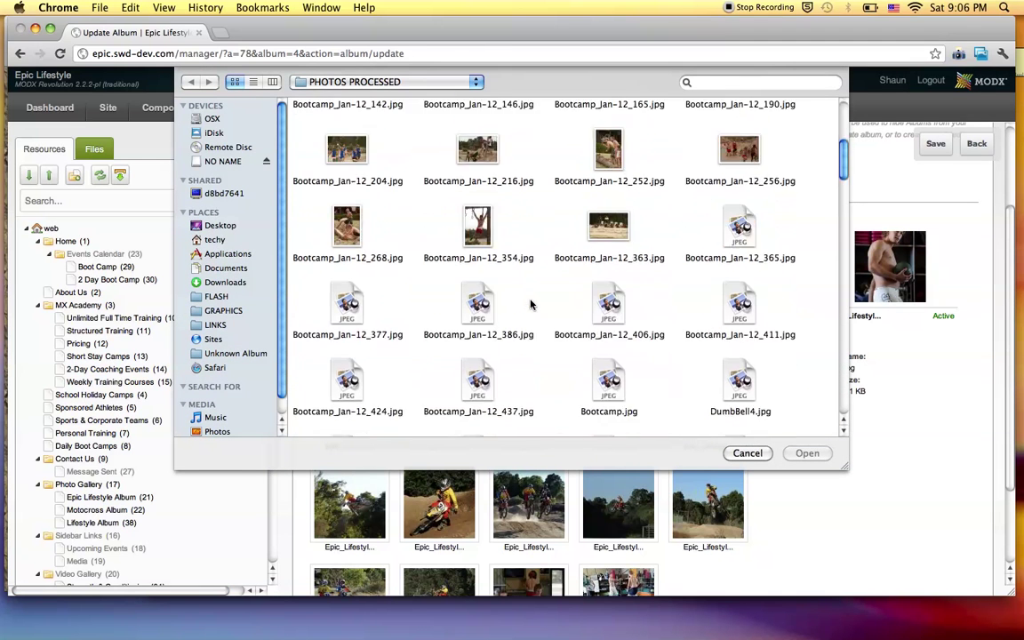
pyautogui.moveTo(507, 304); pyautogui.dragTo(782, 363)
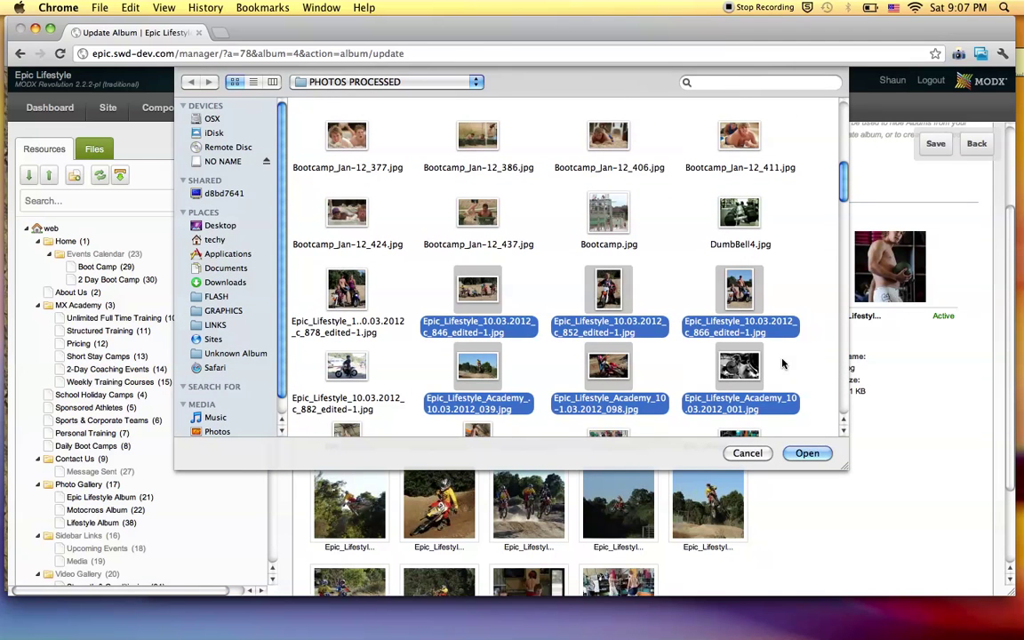
pyautogui.scroll(-2, 656, 332)
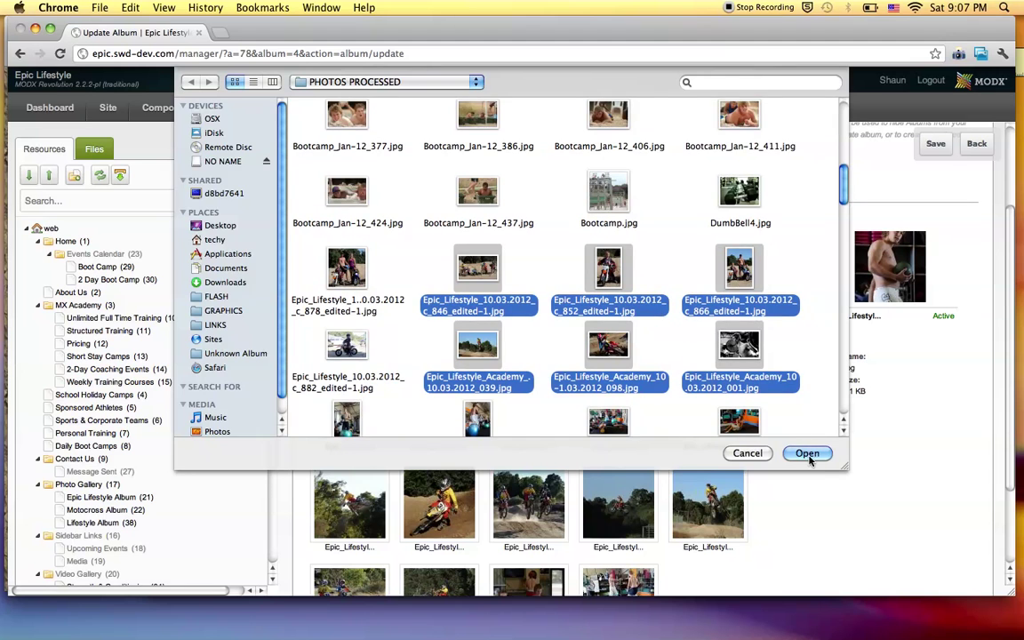
pyautogui.click(807, 453)
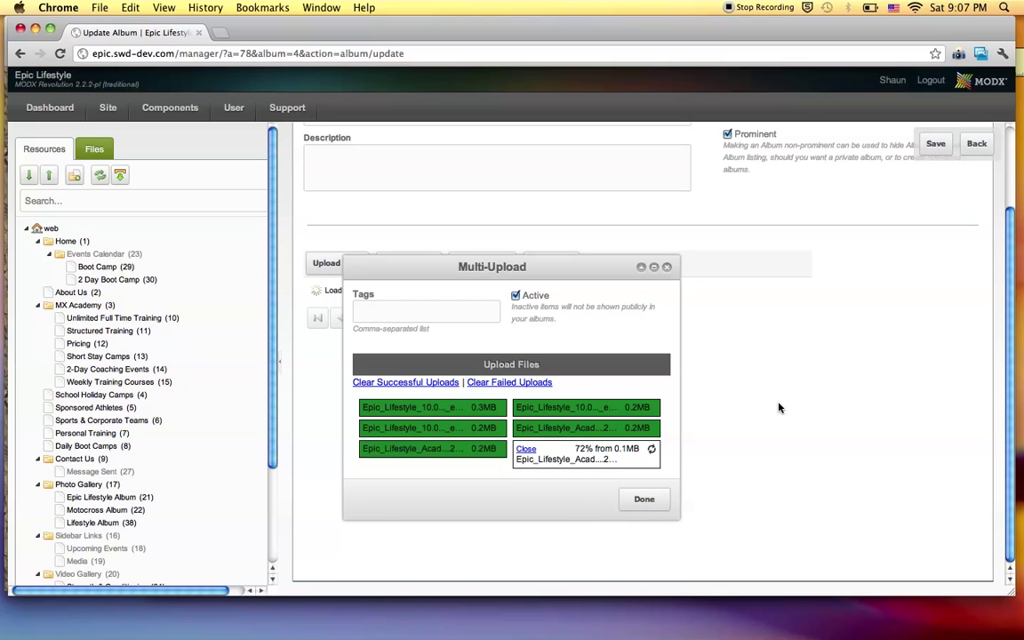
pyautogui.click(641, 491)
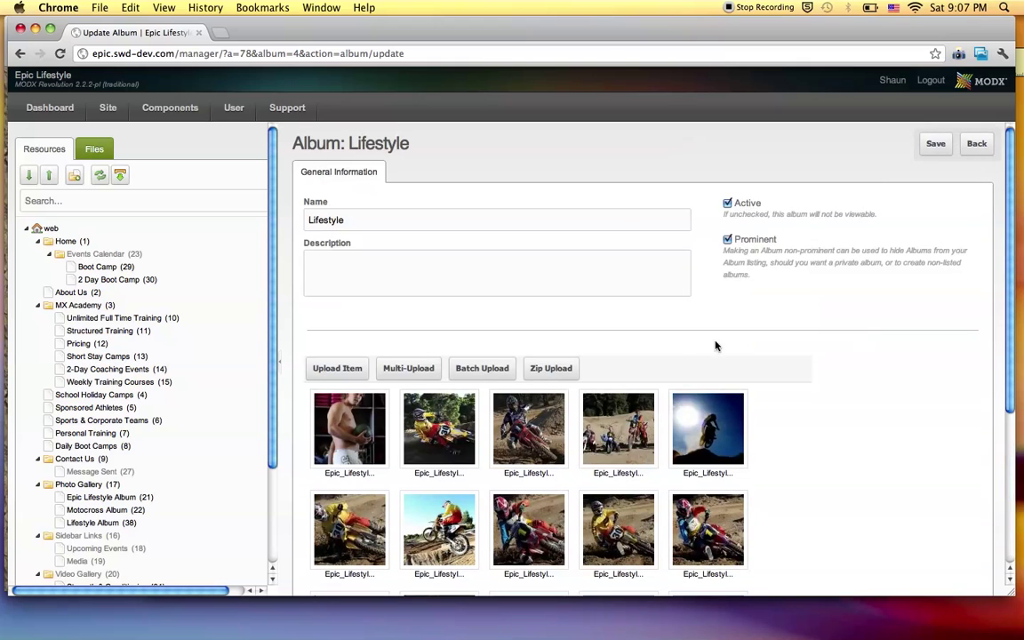
pyautogui.click(974, 143)
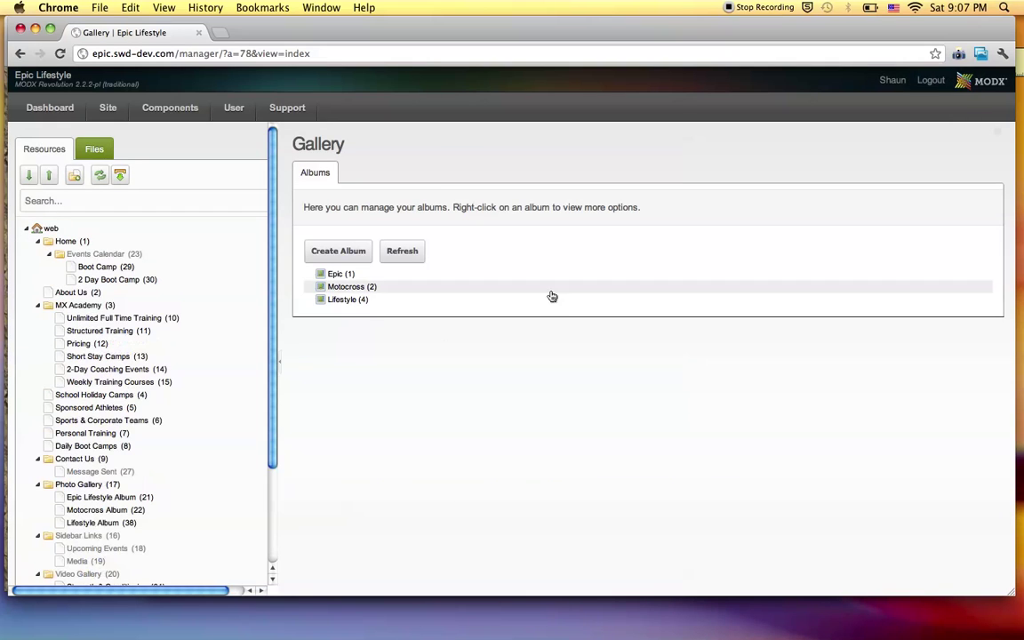
# Switch to Safari and show page 1 of the Lifestyle Album thumbnails.
pyautogui.press('super+Tab')
pyautogui.scroll(-5, 399, 410)
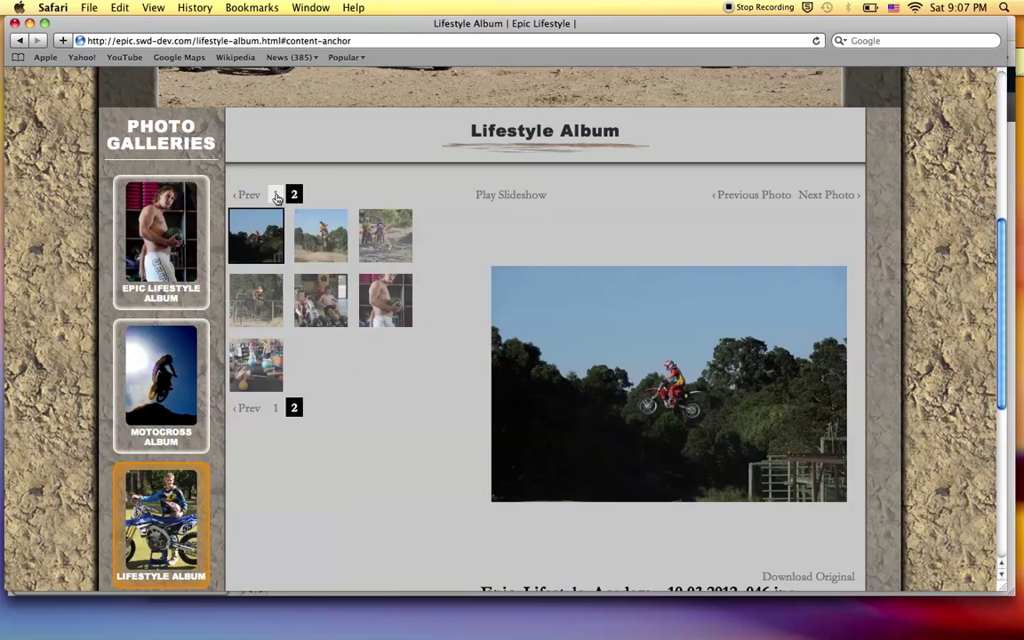
pyautogui.click(277, 196)
pyautogui.scroll(-4, 371, 293)
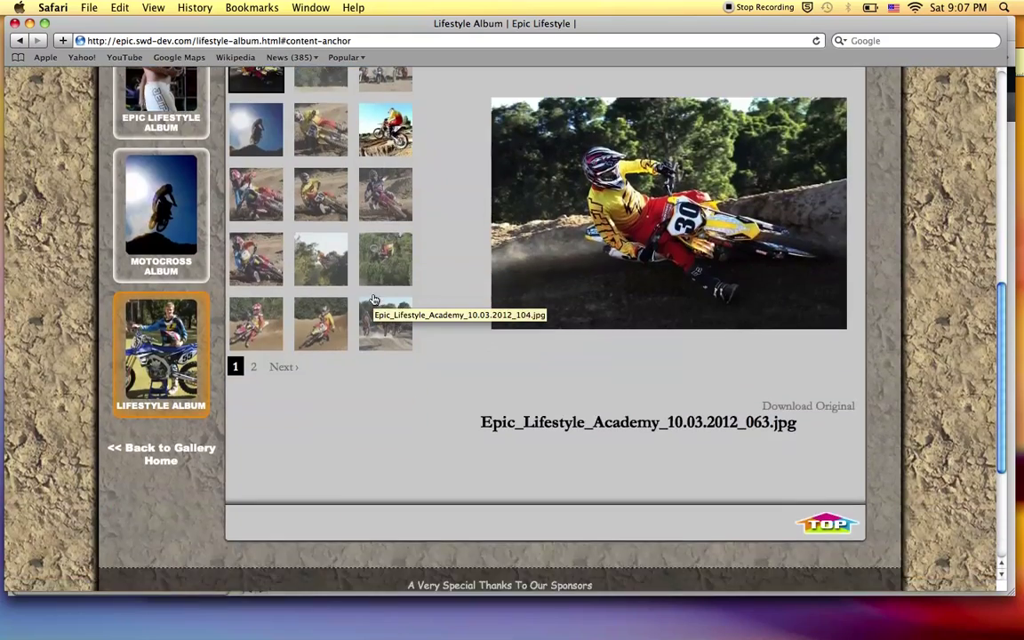
pyautogui.scroll(7, 373, 299)
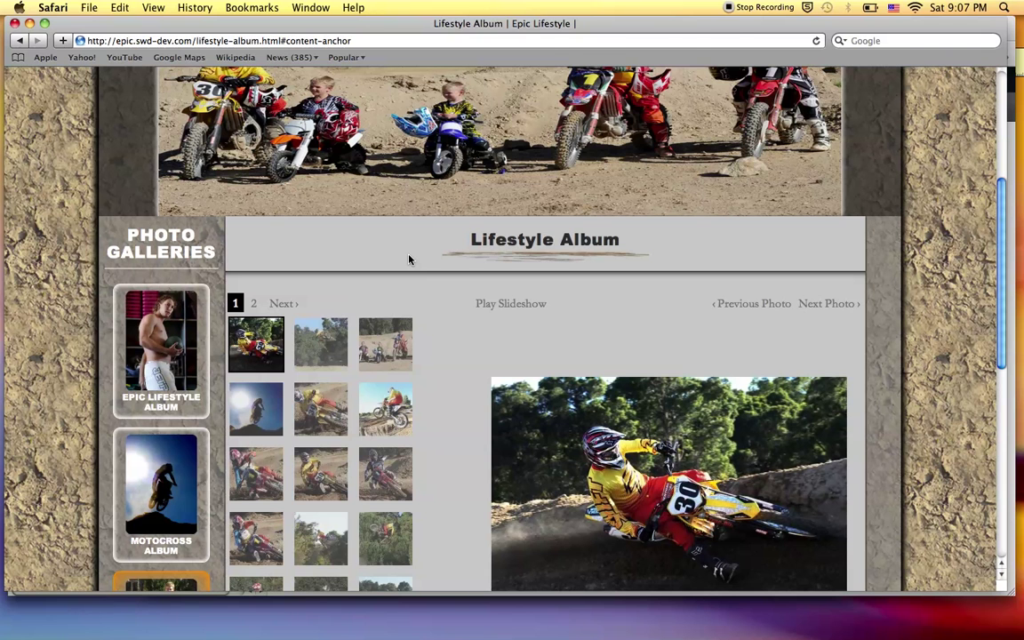
# Glance back at the Gallery manager, then scroll through the live Lifestyle Album thumbnails again.
pyautogui.press('super+Tab')
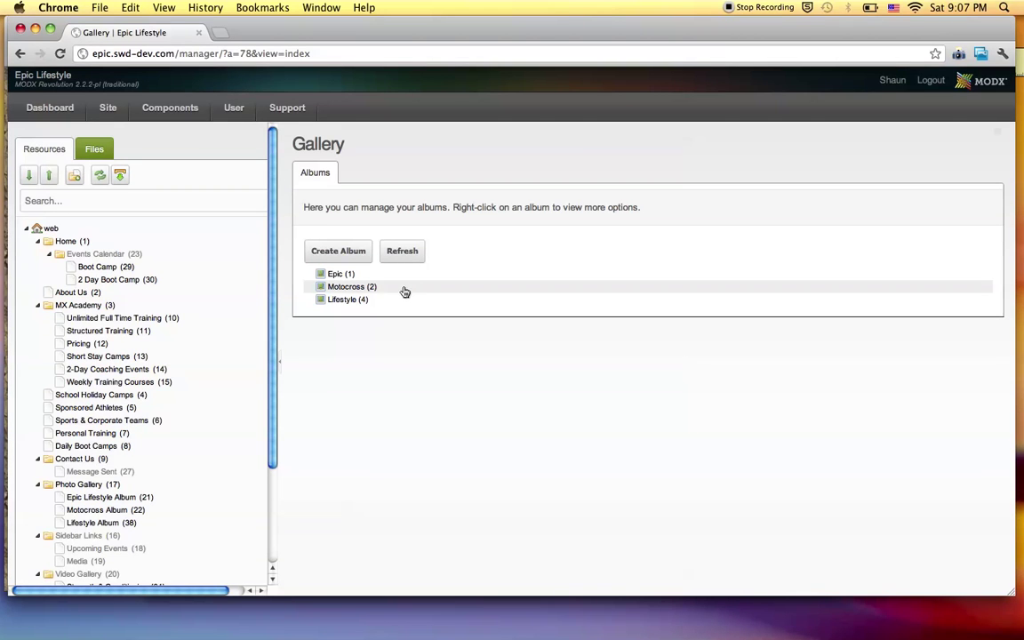
pyautogui.press('super+Tab')
pyautogui.scroll(7, 411, 229)
pyautogui.scroll(-6, 407, 228)
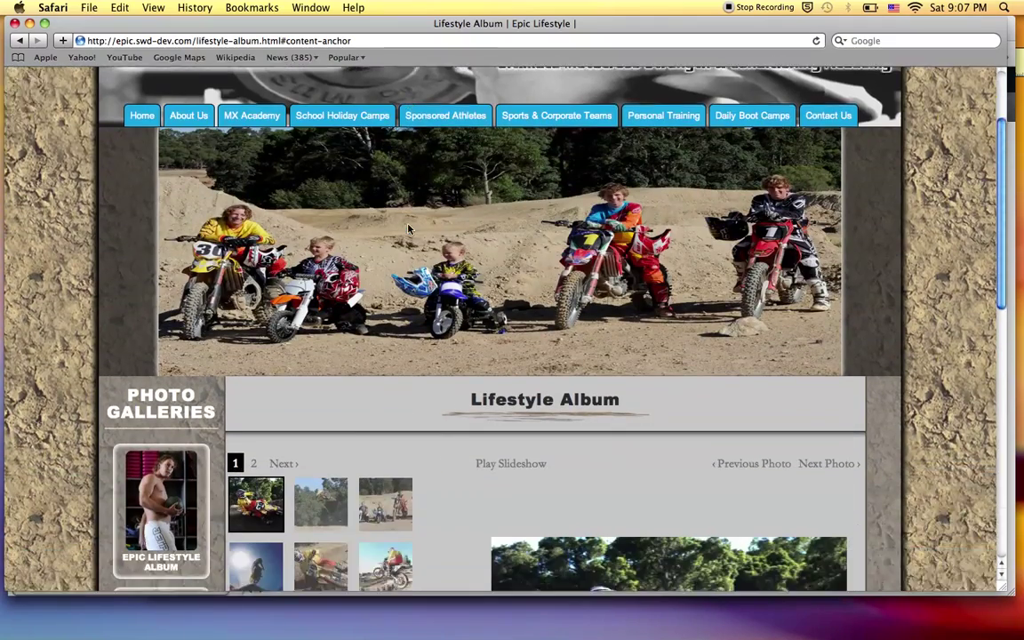
pyautogui.scroll(-2, 408, 228)
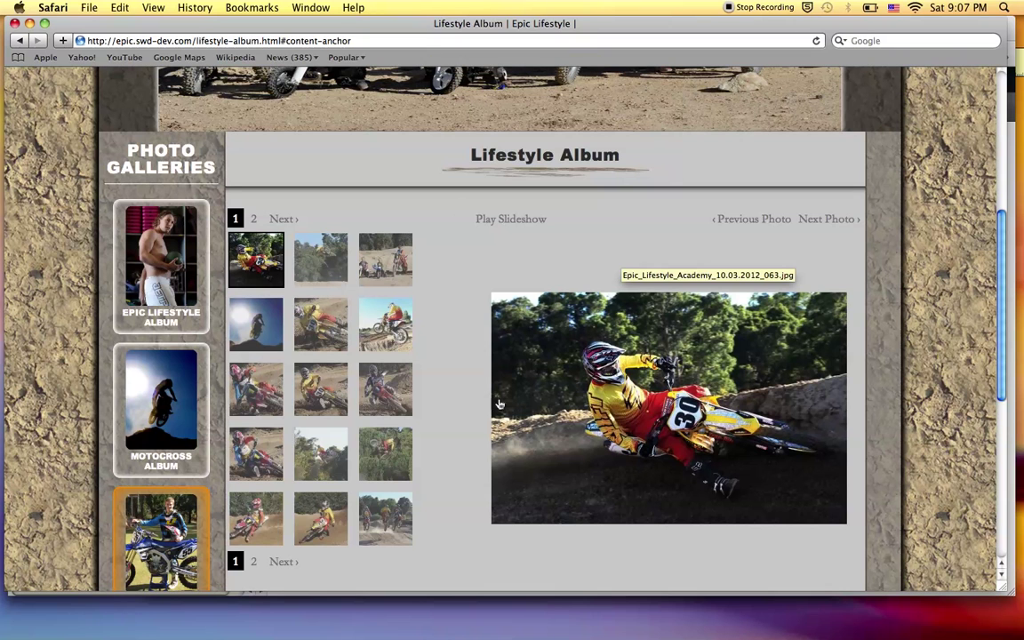
pyautogui.moveTo(640, 622)
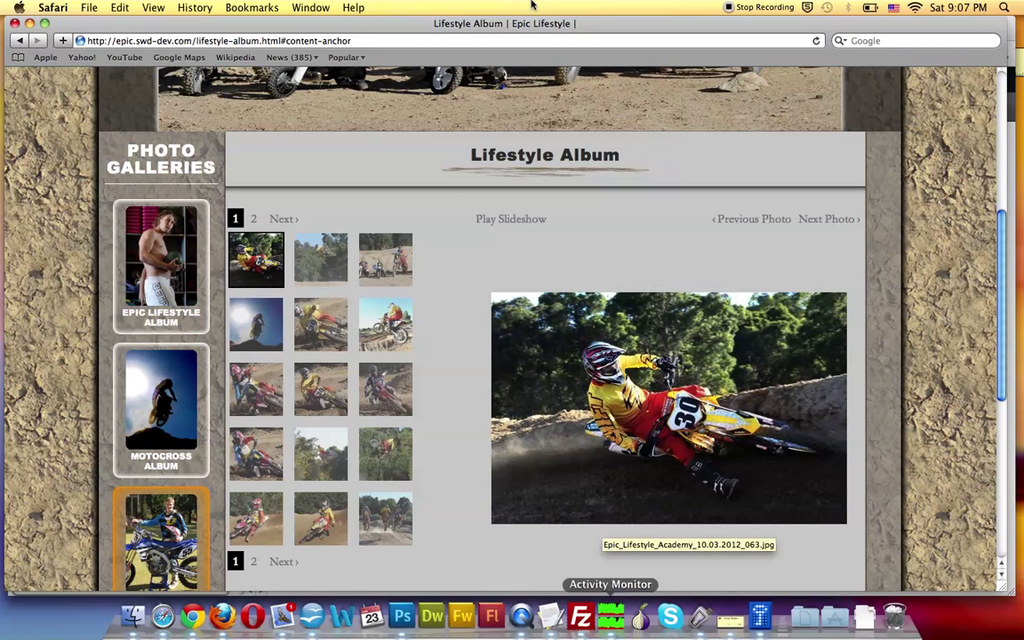